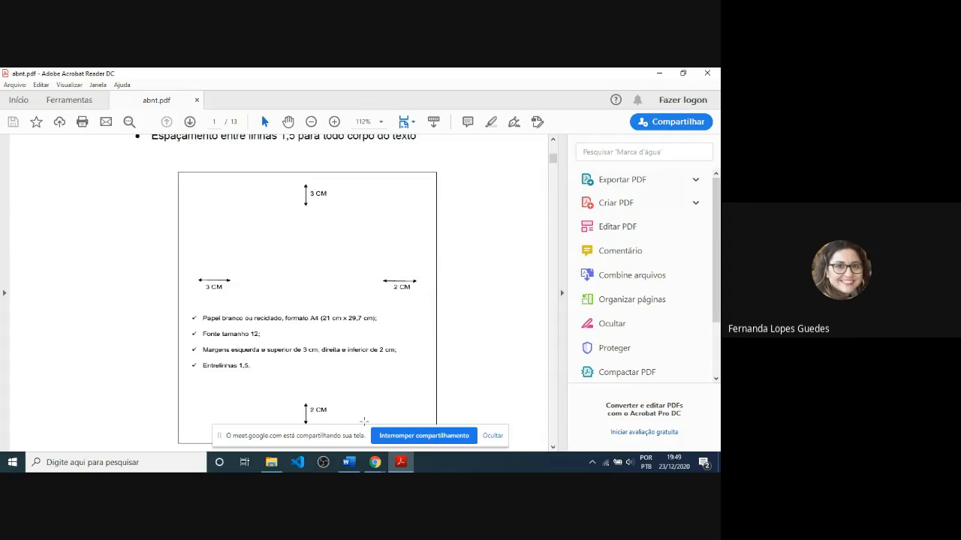
Switch from the PDF to Chrome and bring up the untitled Google Docs document with the "Administração" text
left_click(374, 463)
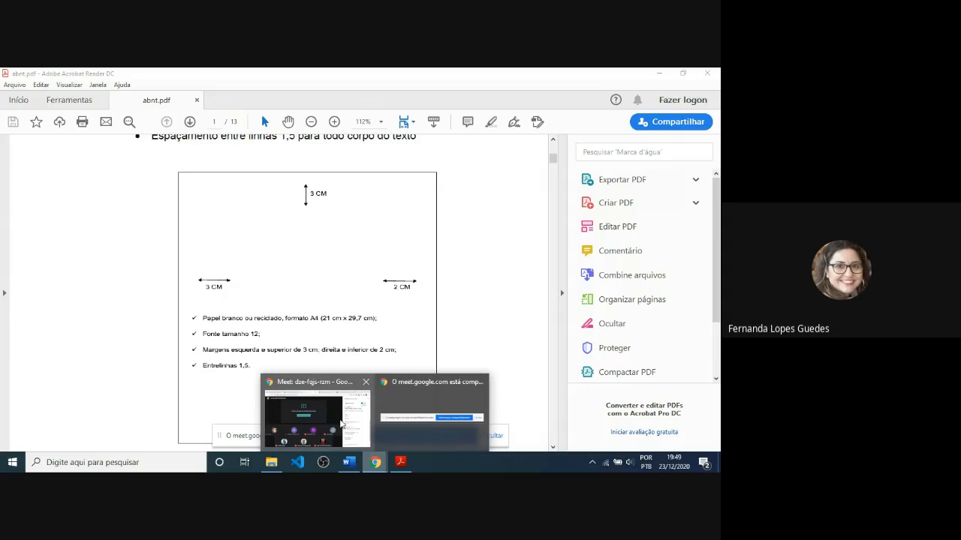
left_click(342, 424)
left_click(538, 75)
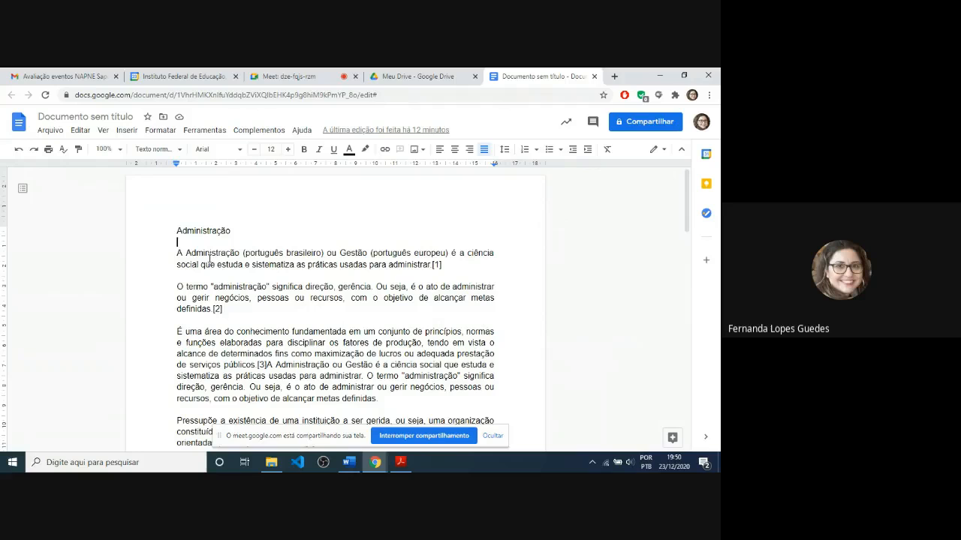
left_click(177, 231)
left_click(215, 300, "shift")
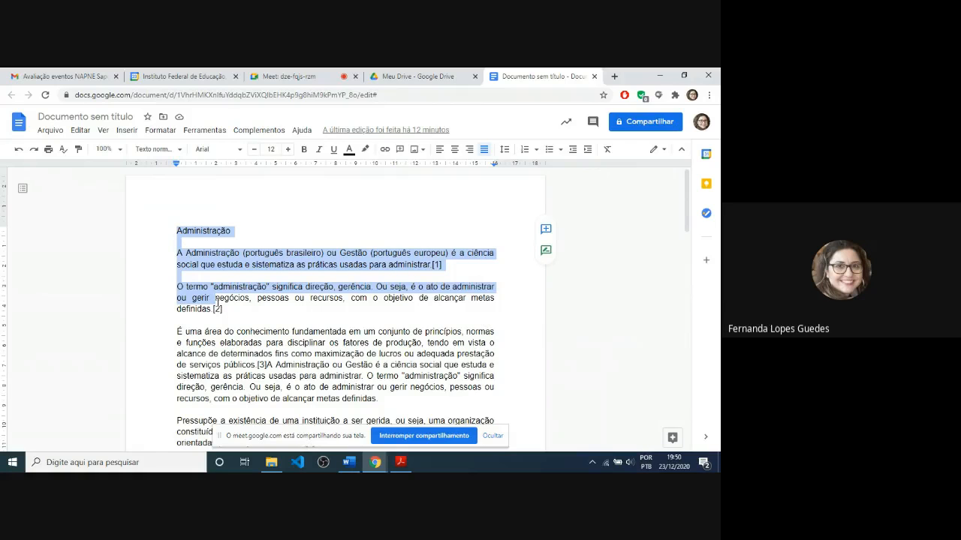
left_click(216, 299)
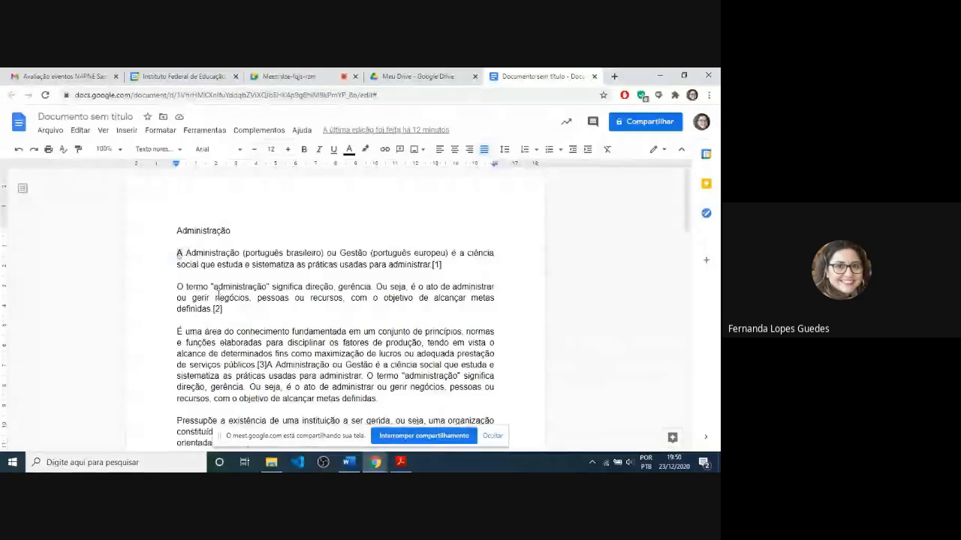
left_click_drag(177, 252, 224, 310)
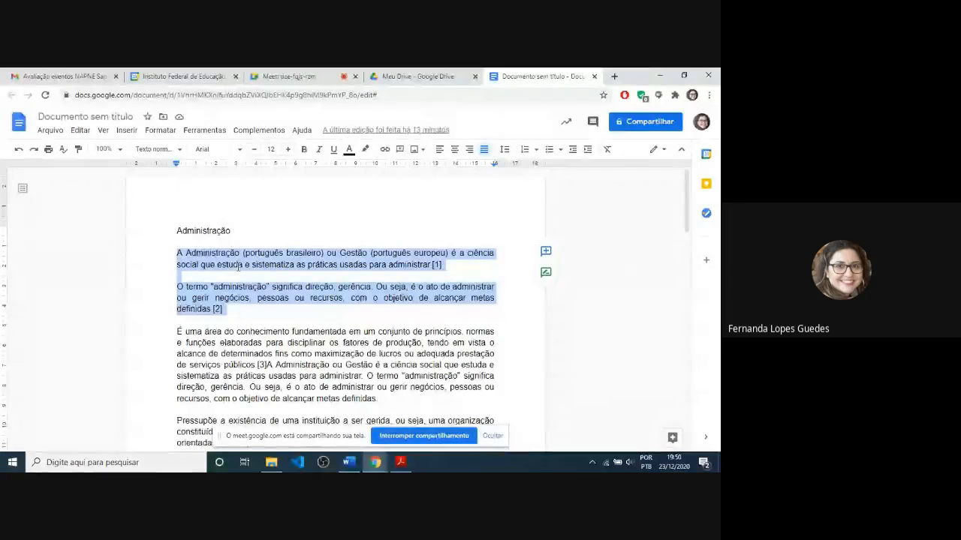
Set the line spacing of the paragraph beginning "É uma área do conhecimento" to single (Simples)
left_click(178, 332)
left_click_drag(330, 370, 381, 401)
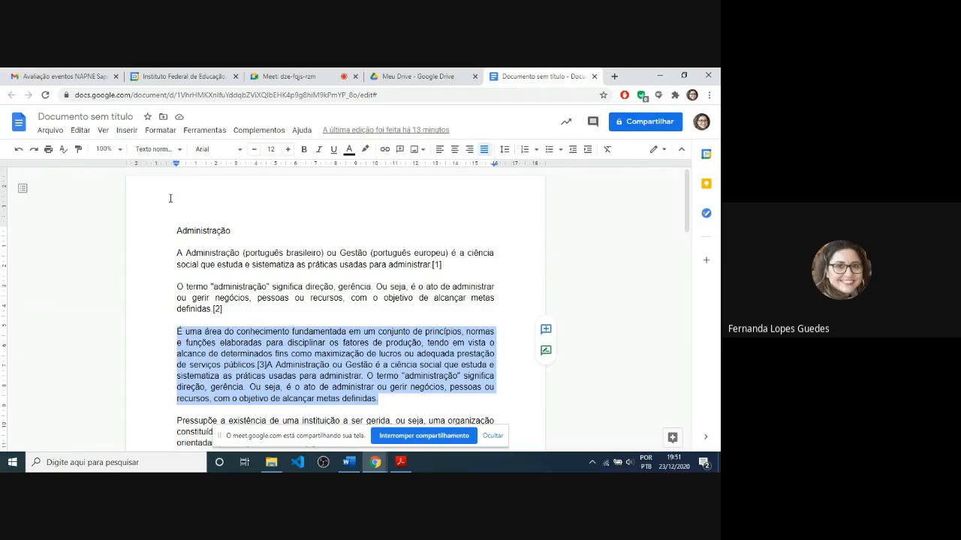
left_click(155, 130)
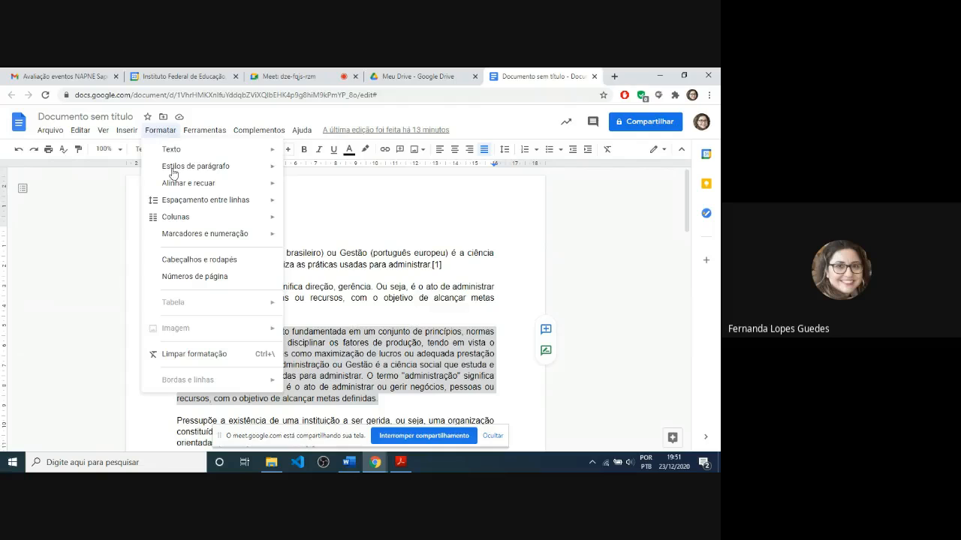
mouse_move(203, 206)
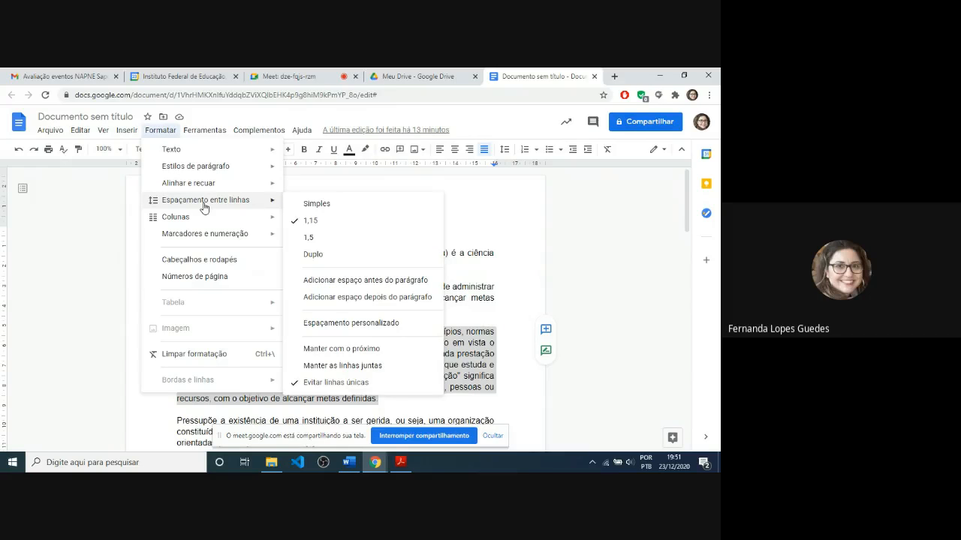
left_click(329, 213)
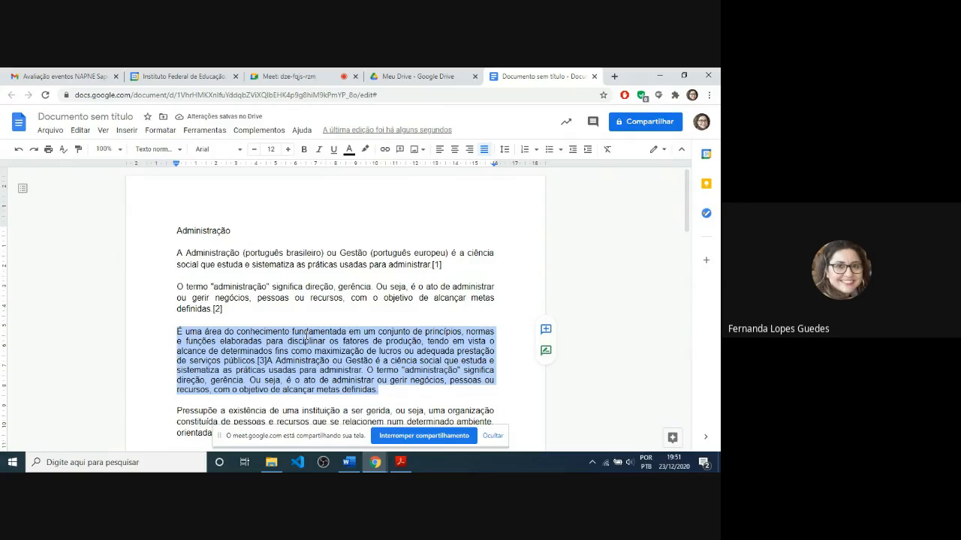
Try 1,5 line spacing and double (Duplo) line spacing on the selected "É uma área do conhecimento" paragraph
left_click(165, 132)
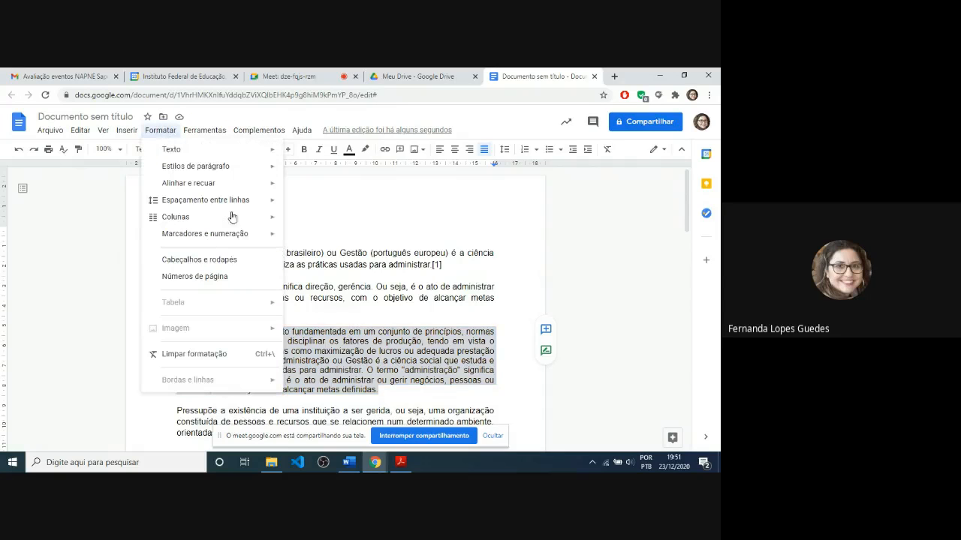
mouse_move(243, 203)
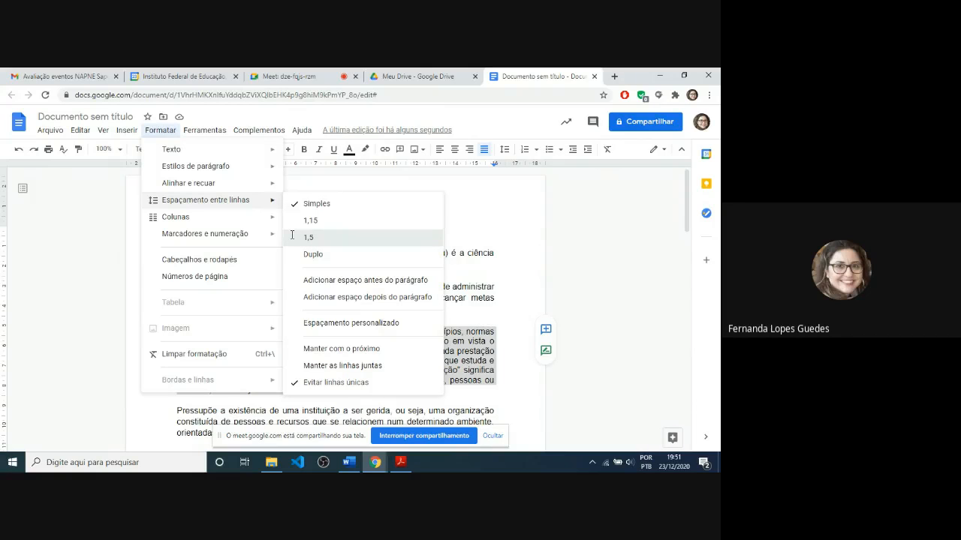
left_click(292, 235)
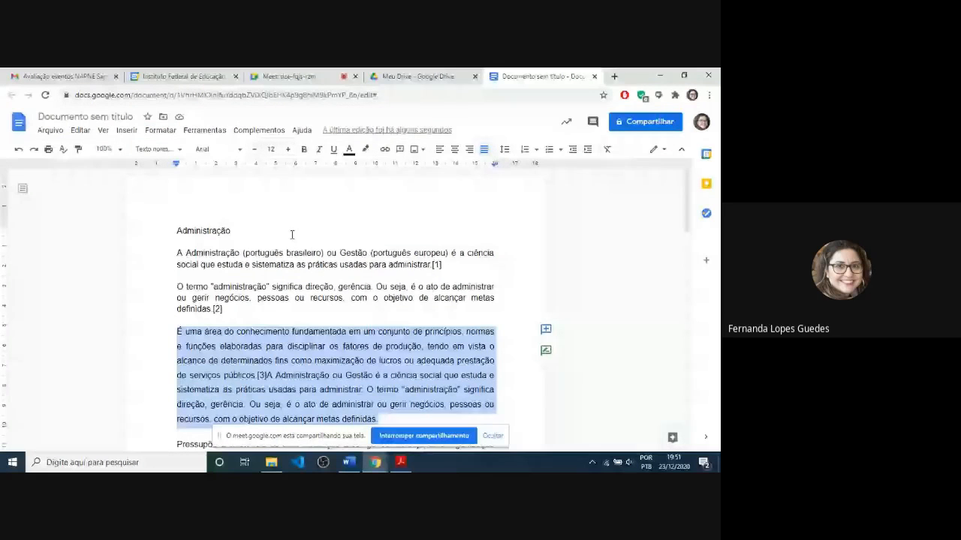
left_click(162, 131)
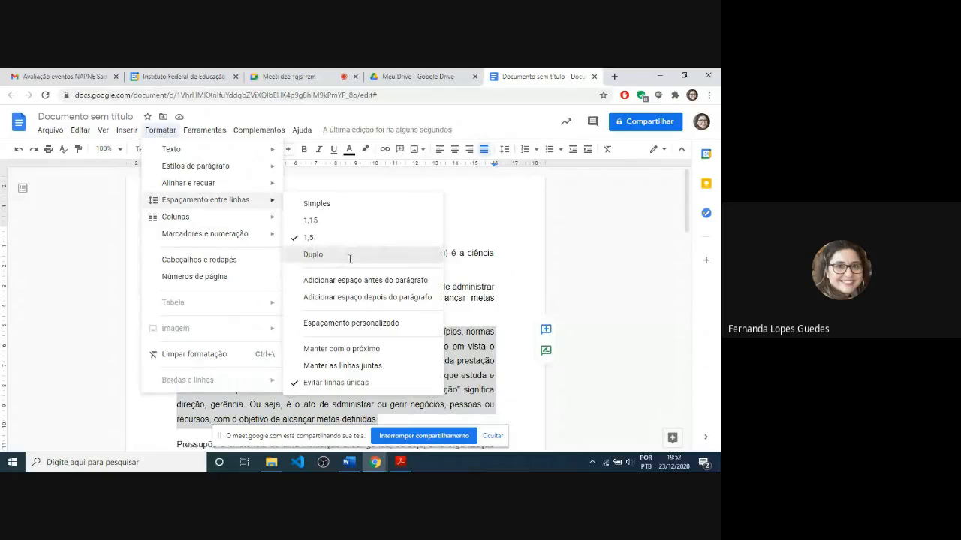
left_click(313, 255)
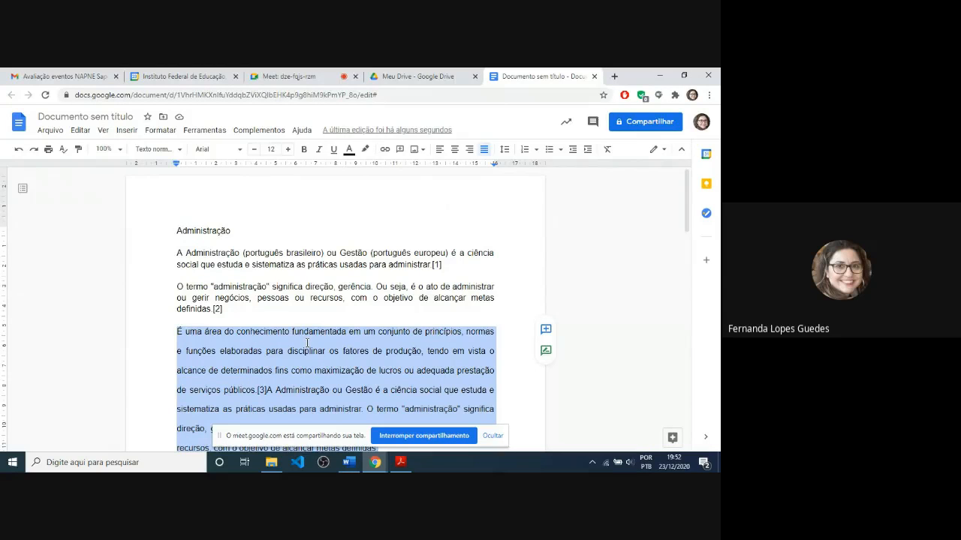
Try to apply a custom line spacing of 1,5 to the selected paragraph
left_click(159, 131)
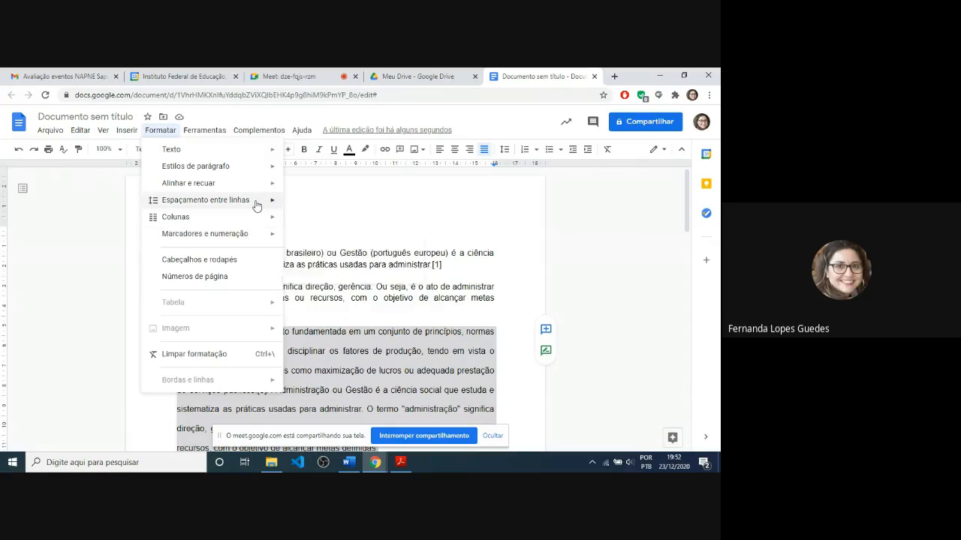
mouse_move(253, 206)
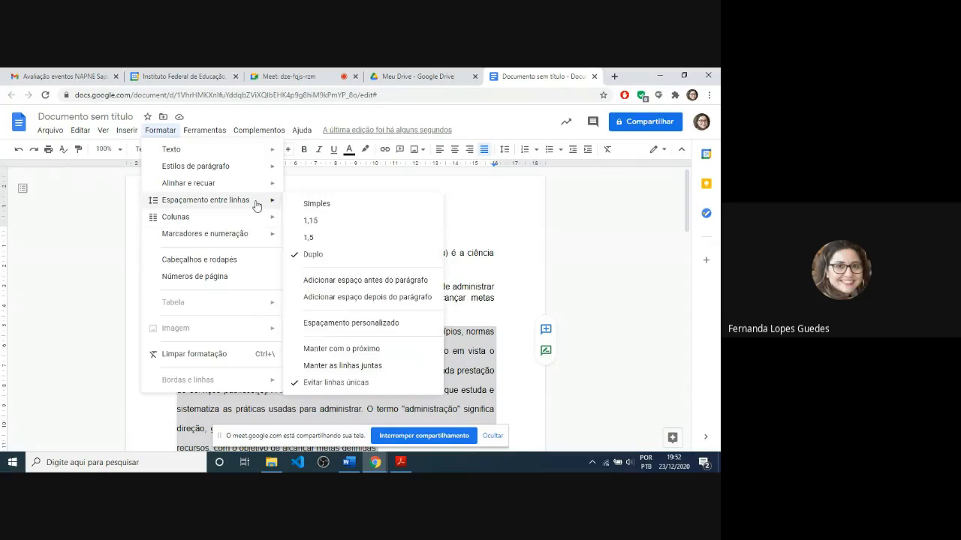
left_click(380, 324)
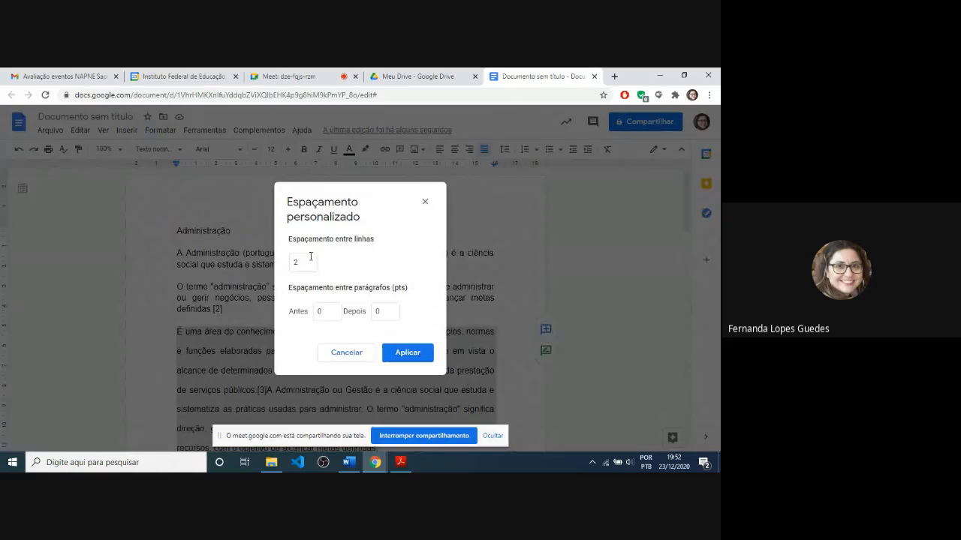
left_click_drag(304, 261, 295, 261)
type("1,5")
left_click(410, 355)
Enter 1 as the custom line spacing and apply it to the selected paragraph
double_click(306, 264)
type("1")
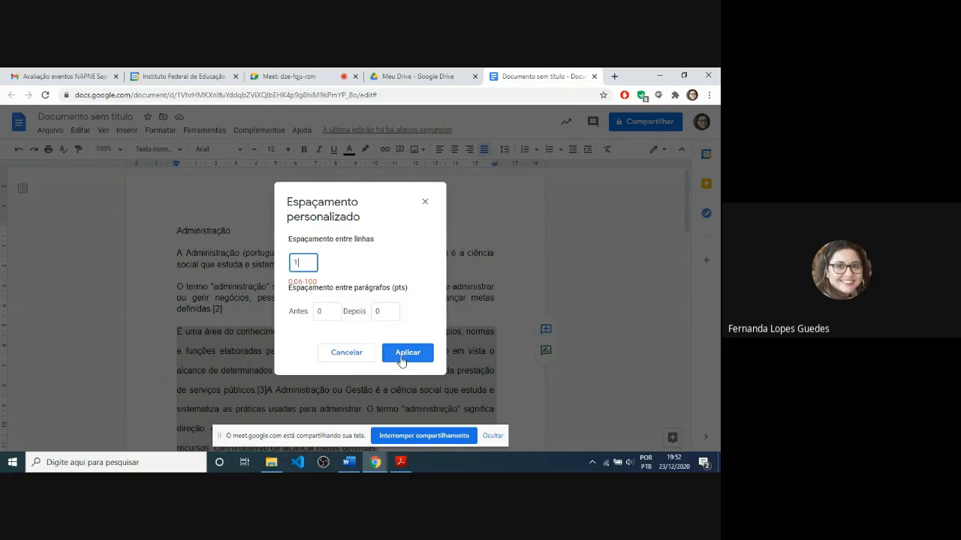
left_click(400, 358)
left_click(408, 359)
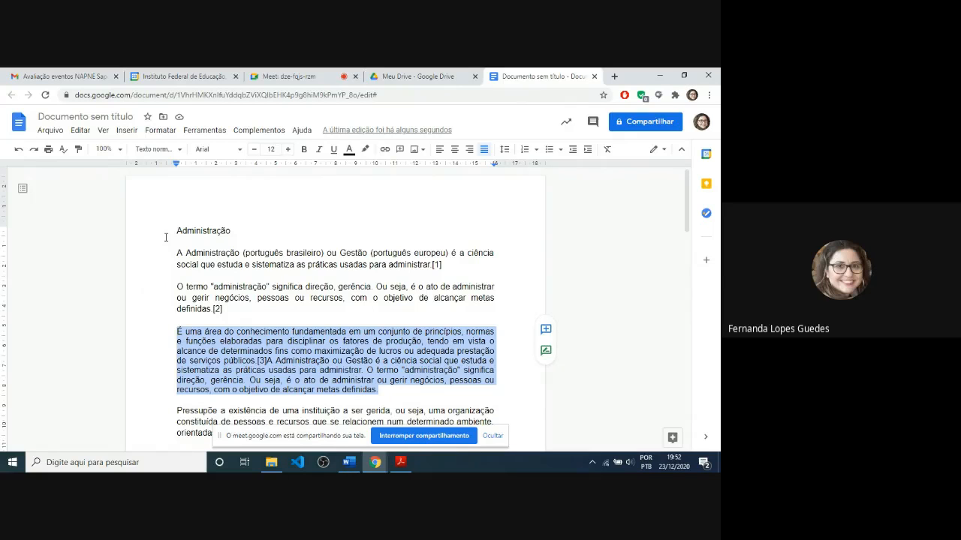
Set the line spacing of the entire text, from the "Administração" title to the last paragraph, to single (Simples)
left_click_drag(177, 231, 288, 343)
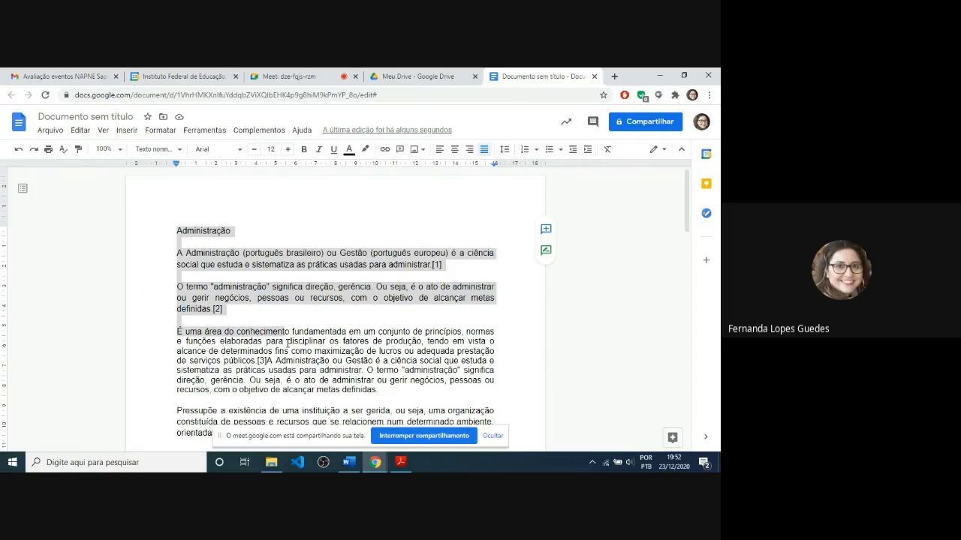
right_click(299, 446)
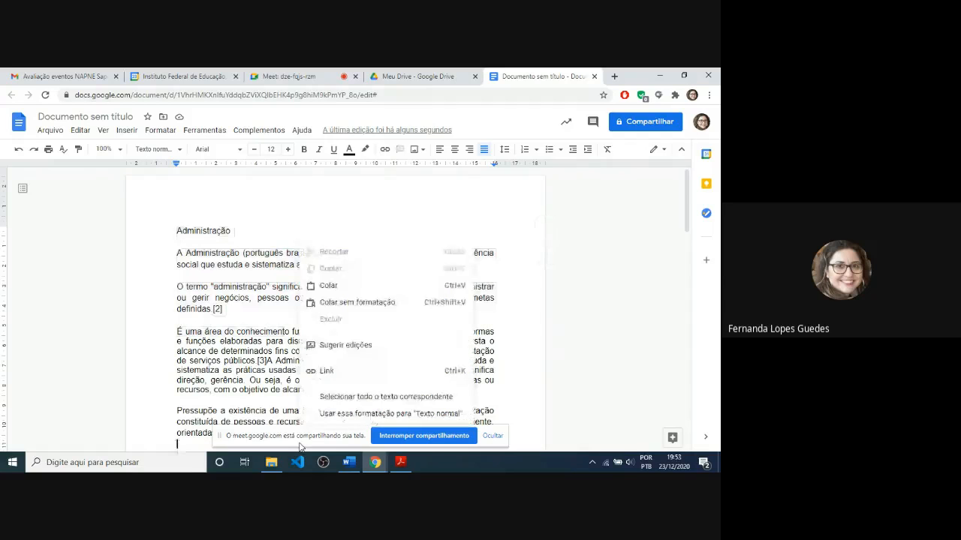
left_click(178, 232)
key("shift+Down")
key("shift+Down")
key("shift+Down")
key("shift+Down")
key("shift+Down")
key("shift+Down")
key("shift+Down")
key("shift+Down")
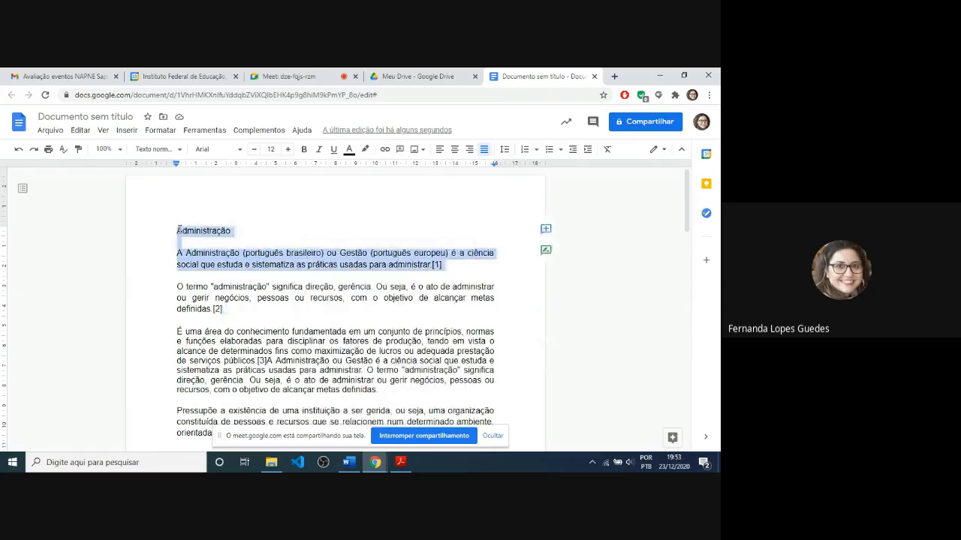
key("shift+Down")
key("shift+Down")
key("shift+Down")
key("shift+Down")
key("shift+Down")
key("shift+Down")
key("shift+Down")
key("shift+Down")
key("shift+Down")
key("shift+Down")
key("shift+Down")
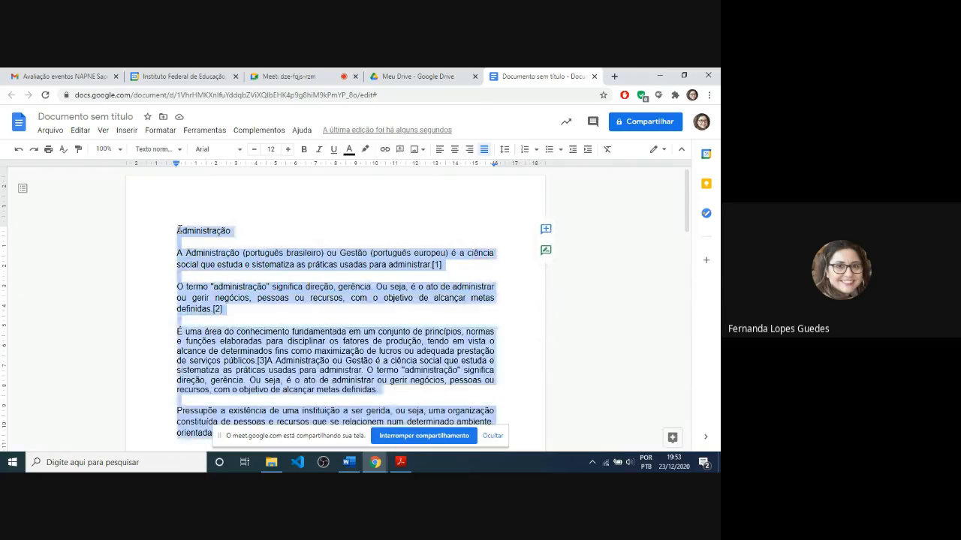
key("shift+Down")
key("shift+Down")
key("shift+Down")
key("shift+Down")
key("shift+Down")
key("shift+Down")
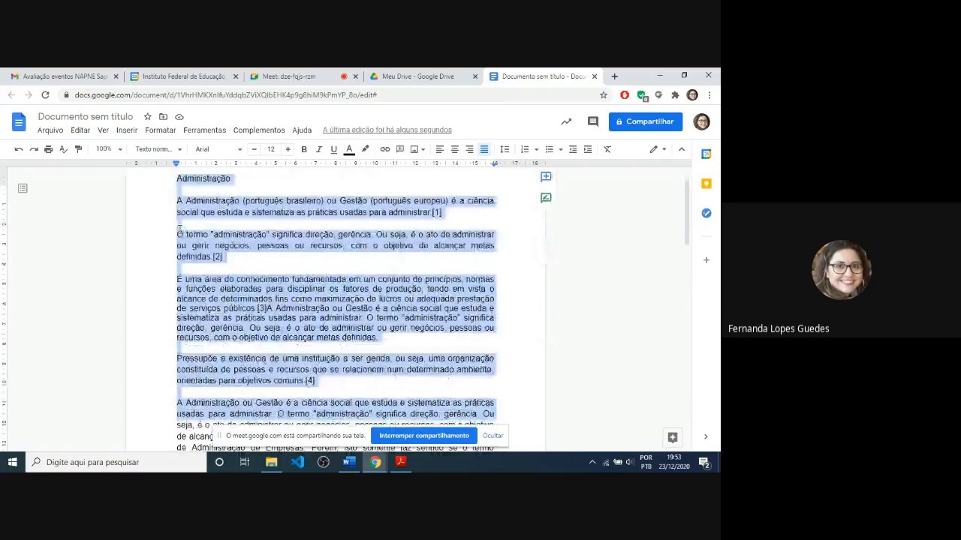
key("shift+Down")
key("shift+Down")
key("shift+Down")
key("shift+Down")
key("shift+Down")
key("shift+Down")
key("shift+Down")
key("shift+Down")
key("shift+Down")
key("shift+Down")
key("shift+Down")
key("shift+Down")
key("shift+Down")
key("shift+Down")
key("shift+Down")
key("shift+Down")
key("shift+Down")
key("shift+Down")
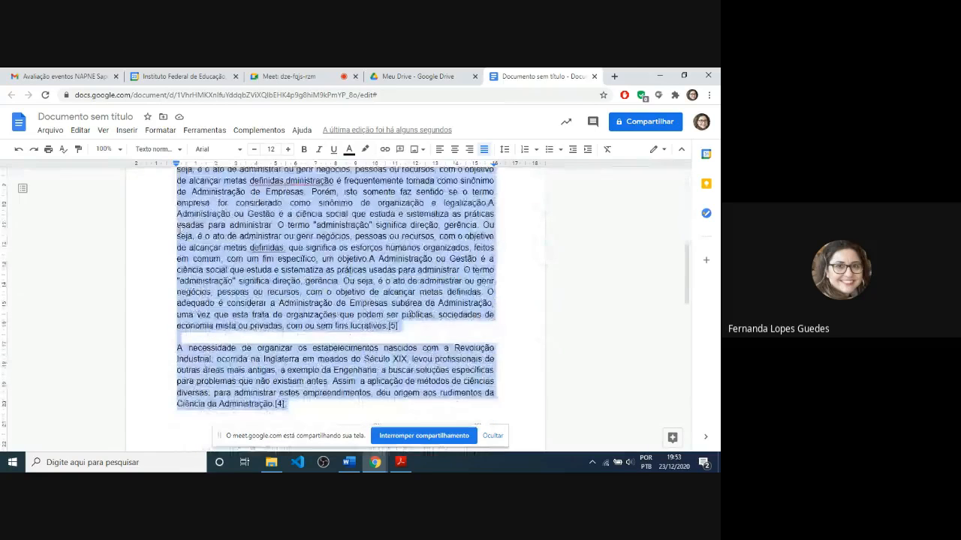
key("shift+Down")
key("shift+Down")
key("shift+Down")
key("shift+Down")
key("shift+Down")
key("shift+Down")
key("shift+Down")
key("shift+Down")
key("shift+Down")
key("shift+Down")
key("shift+Down")
key("shift+Down")
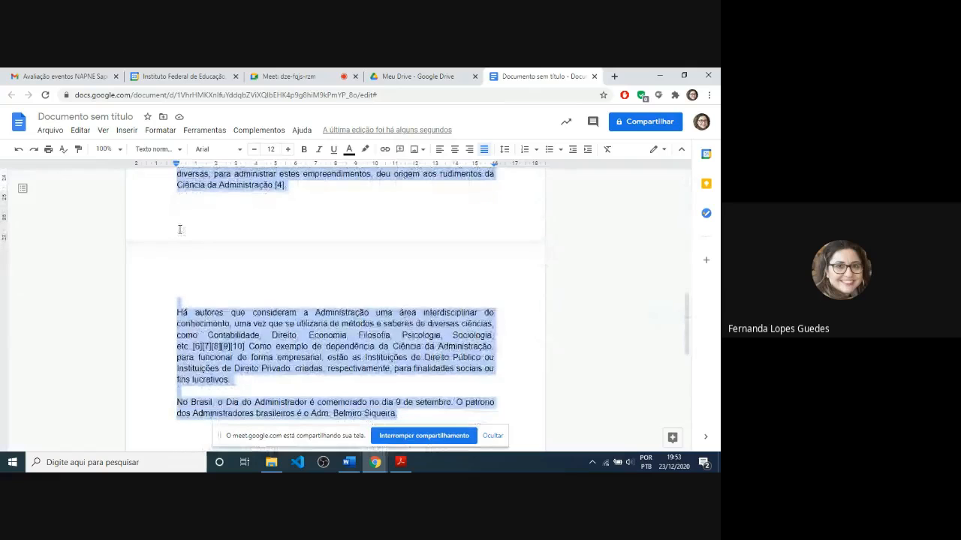
left_click(152, 133)
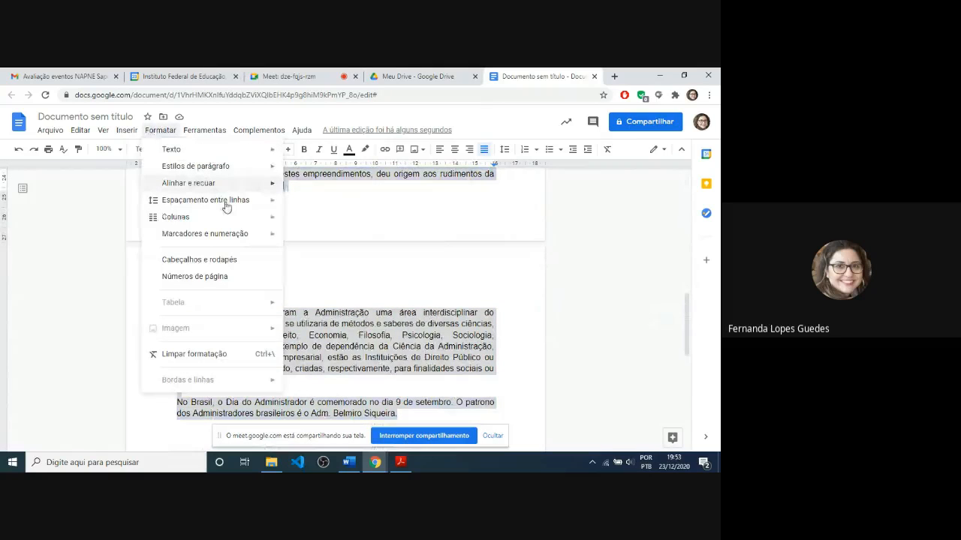
mouse_move(225, 203)
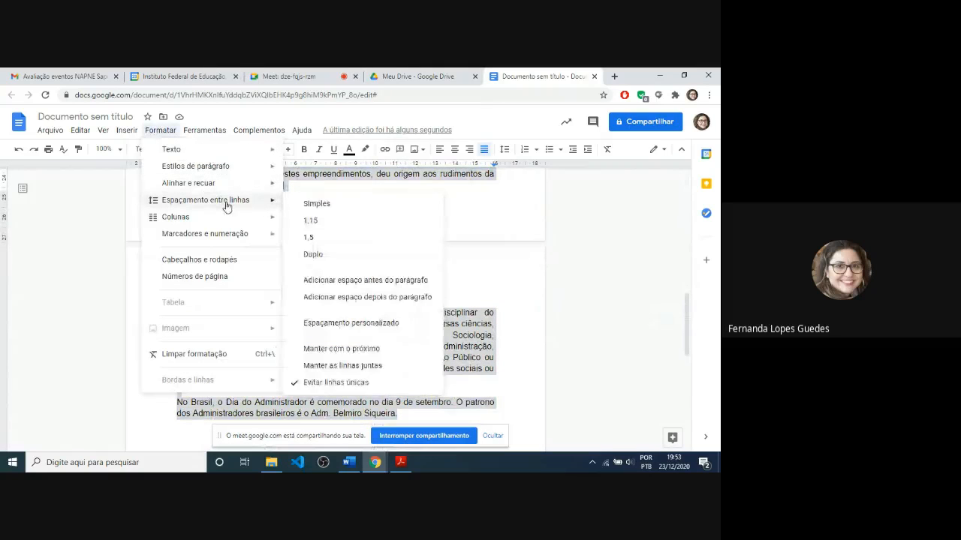
left_click(315, 198)
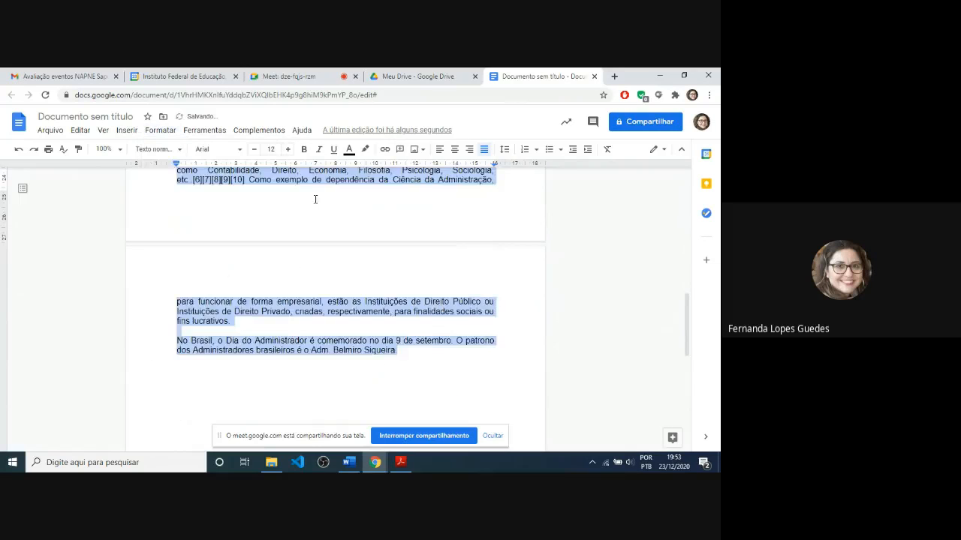
left_click(316, 215)
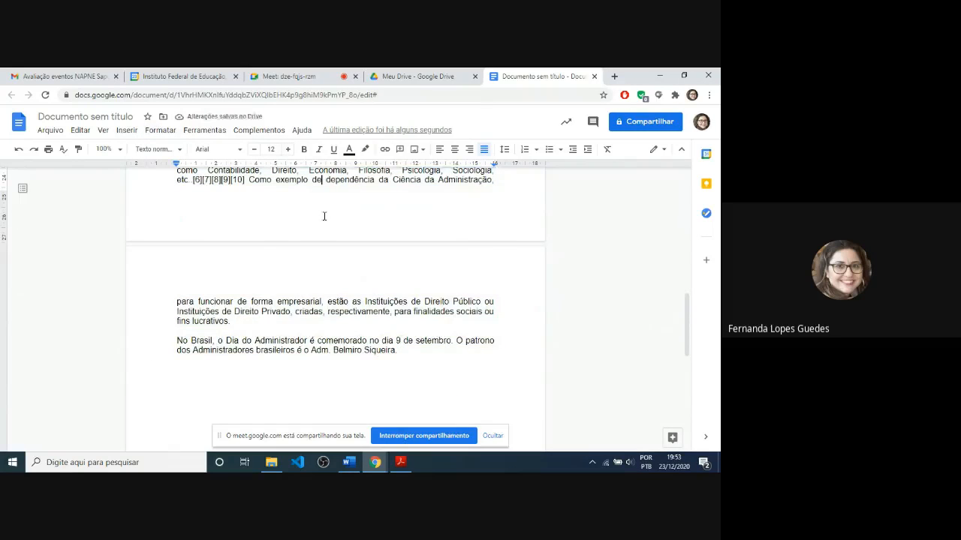
Set the line spacing of the entire text, from the "Administração" title to the last paragraph, to double (Duplo)
scroll(324, 216, "up", 1)
scroll(324, 217, "up", 5)
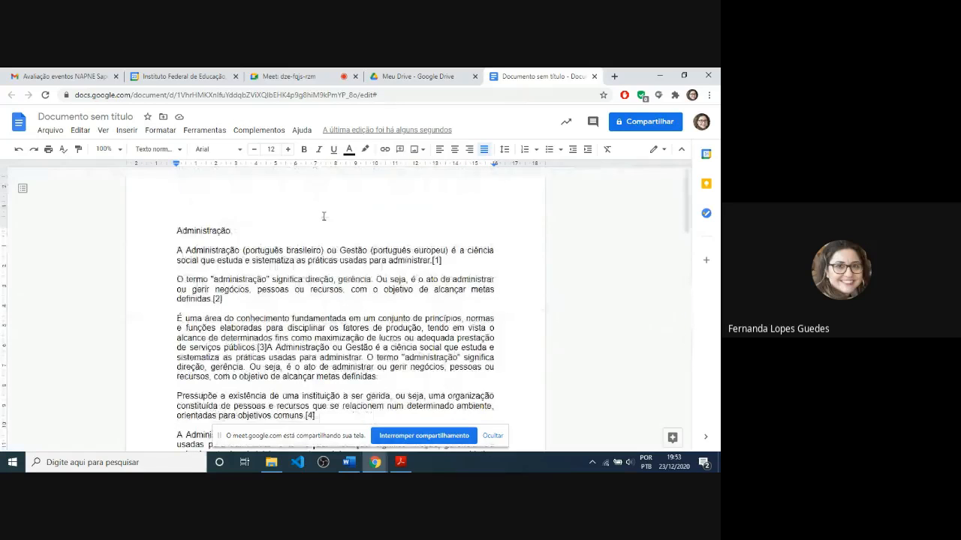
scroll(324, 216, "down", 1)
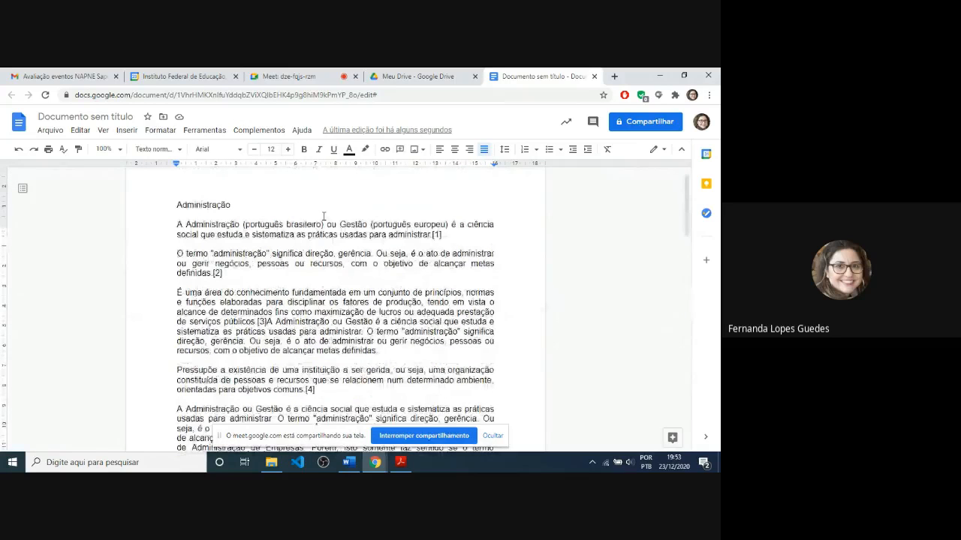
scroll(324, 216, "down", 2)
scroll(325, 216, "down", 1)
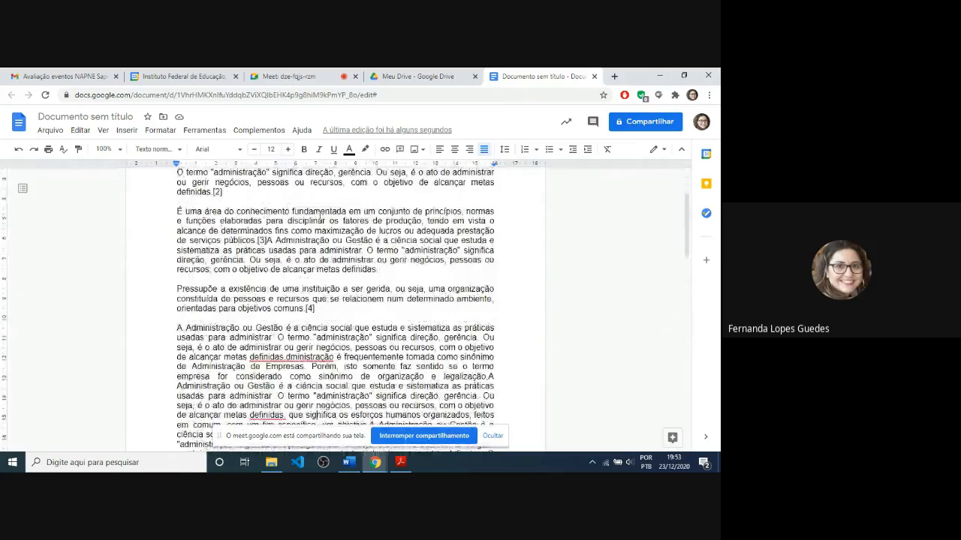
scroll(323, 214, "up", 4)
left_click_drag(180, 234, 477, 470)
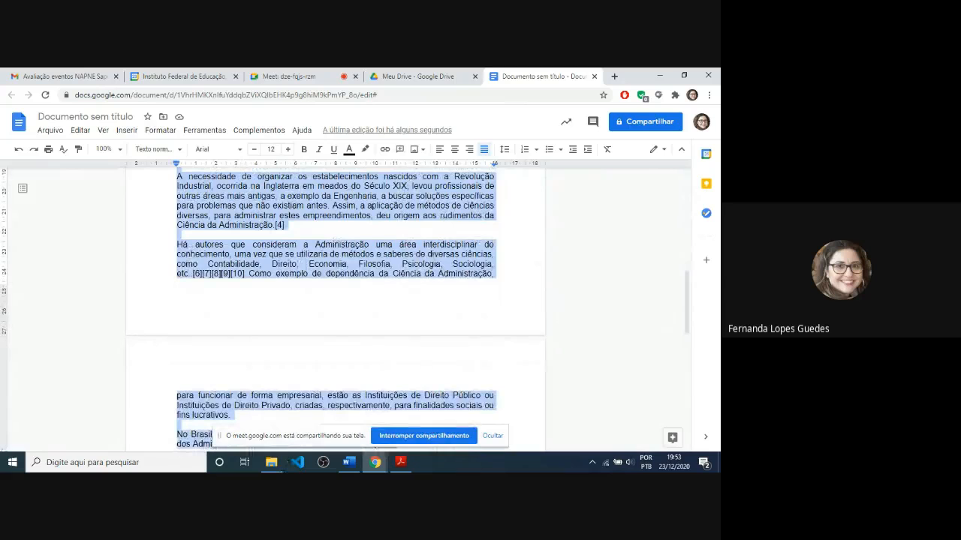
left_click(162, 131)
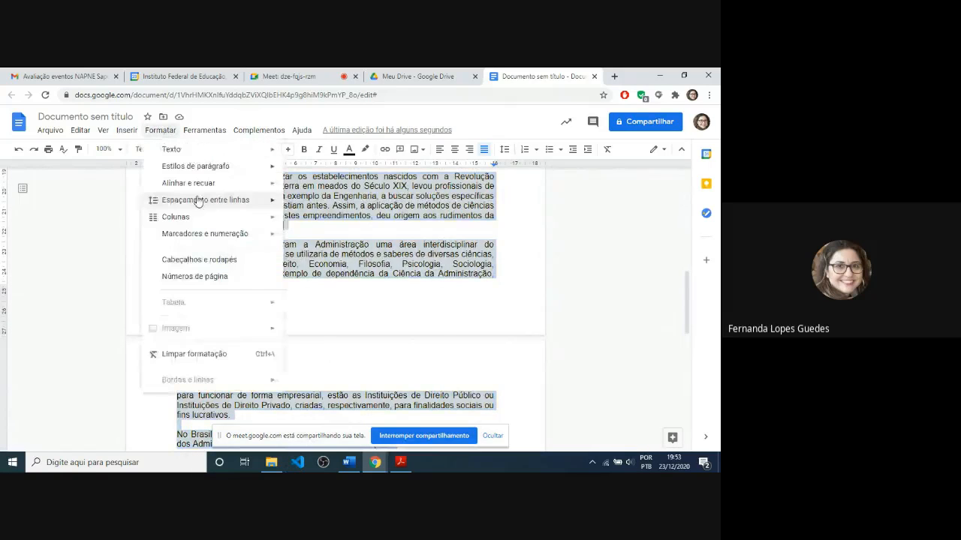
mouse_move(198, 199)
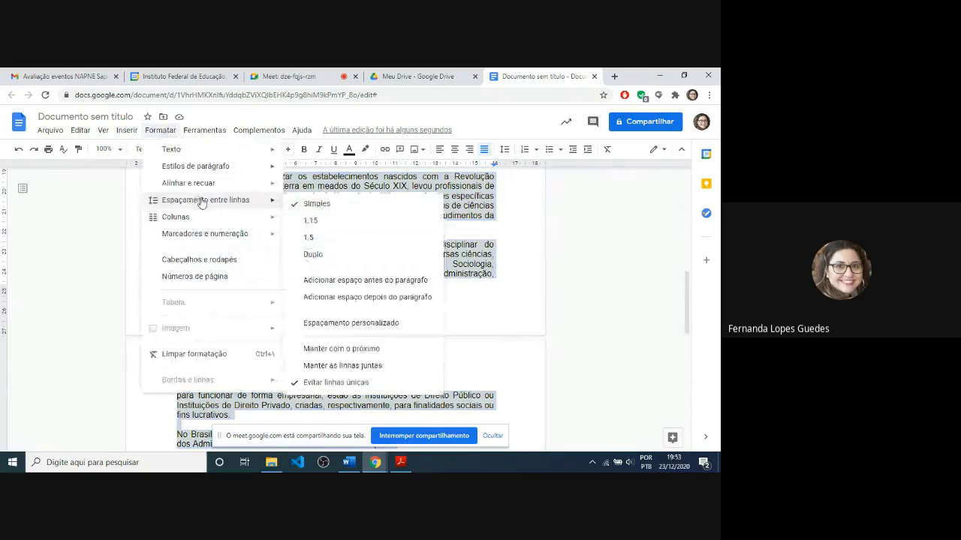
left_click(313, 255)
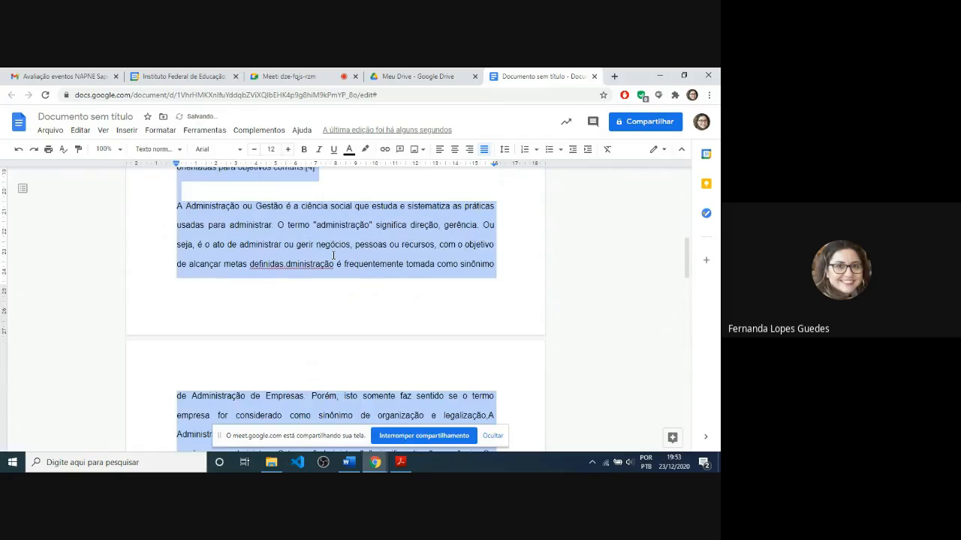
left_click(333, 255)
Examine the line spacing throughout the document, from the "Administração" title to the final paragraph
scroll(333, 256, "up", 5)
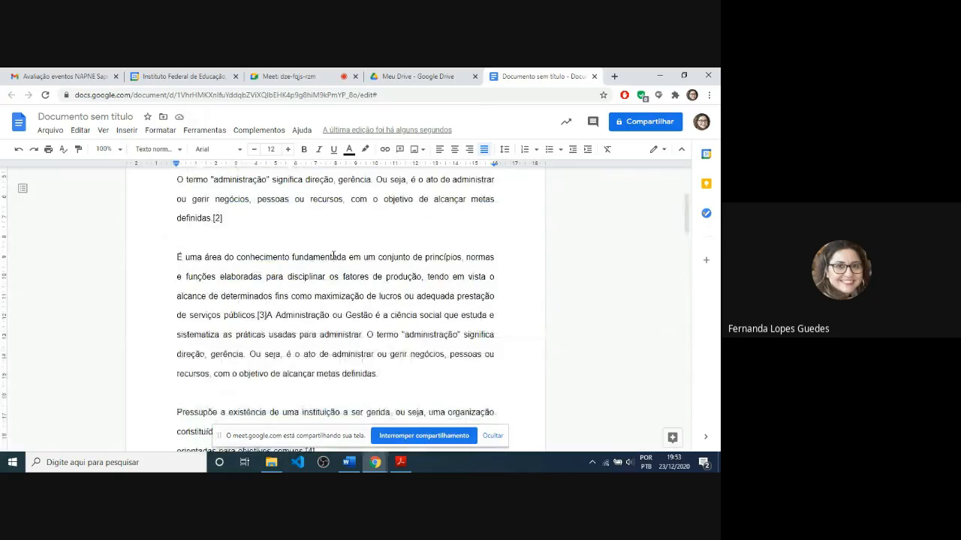
scroll(333, 257, "up", 3)
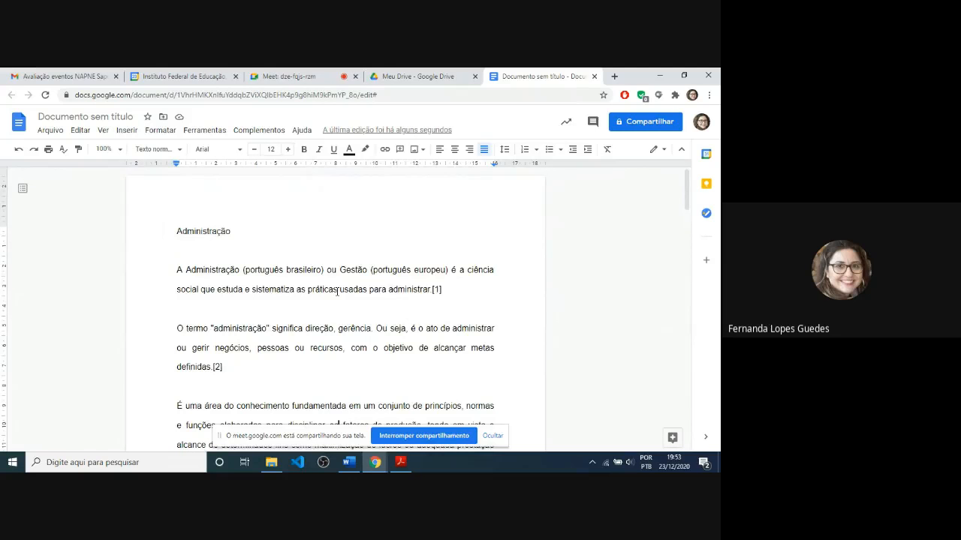
scroll(336, 292, "down", 1)
scroll(337, 292, "down", 5)
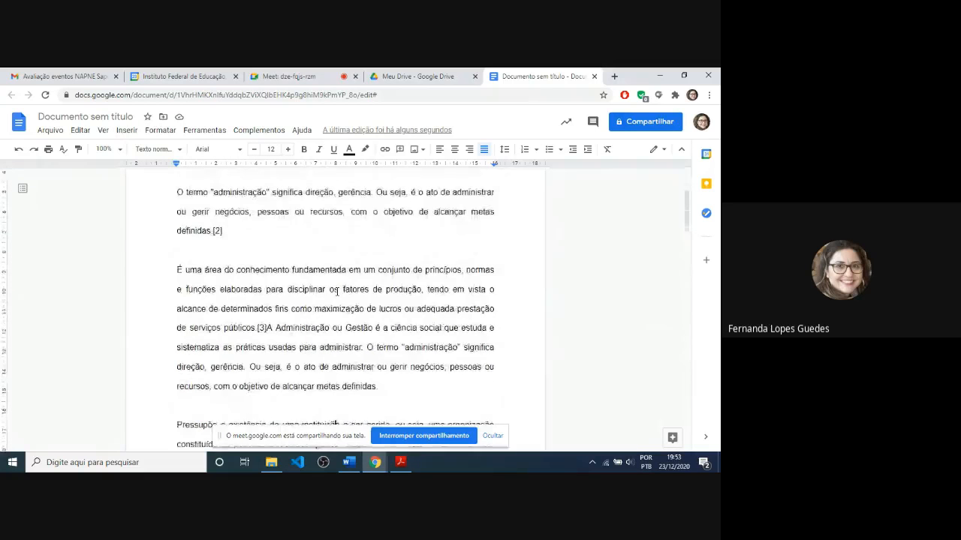
scroll(336, 292, "down", 1)
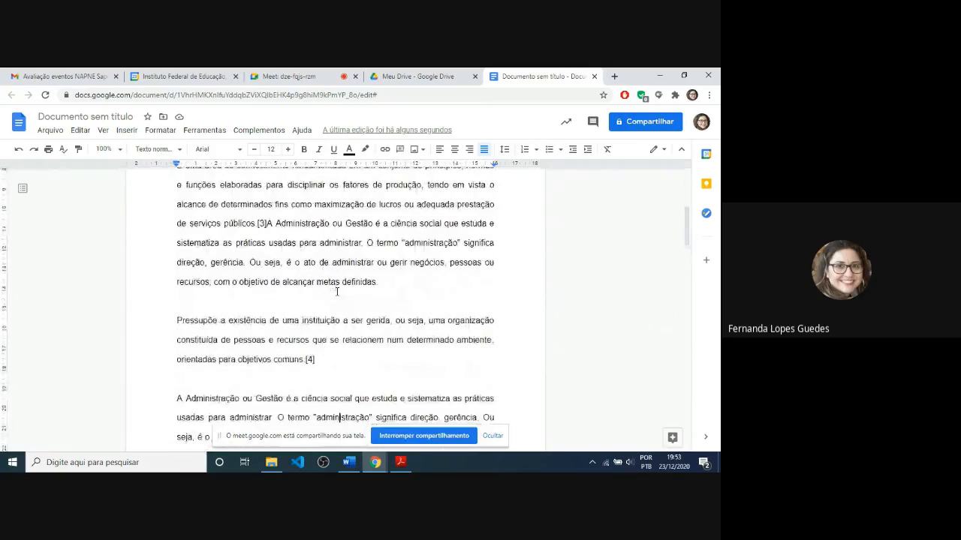
scroll(336, 292, "down", 7)
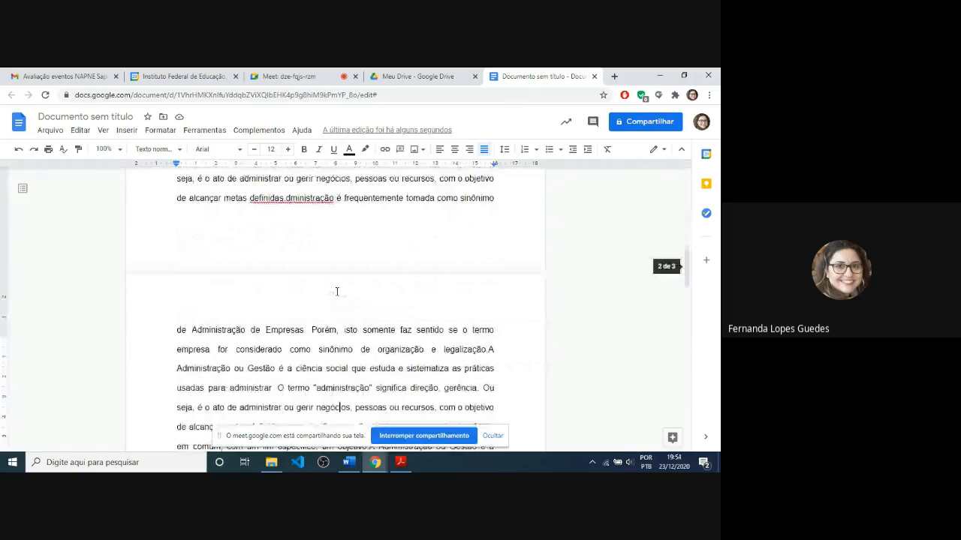
scroll(337, 292, "down", 4)
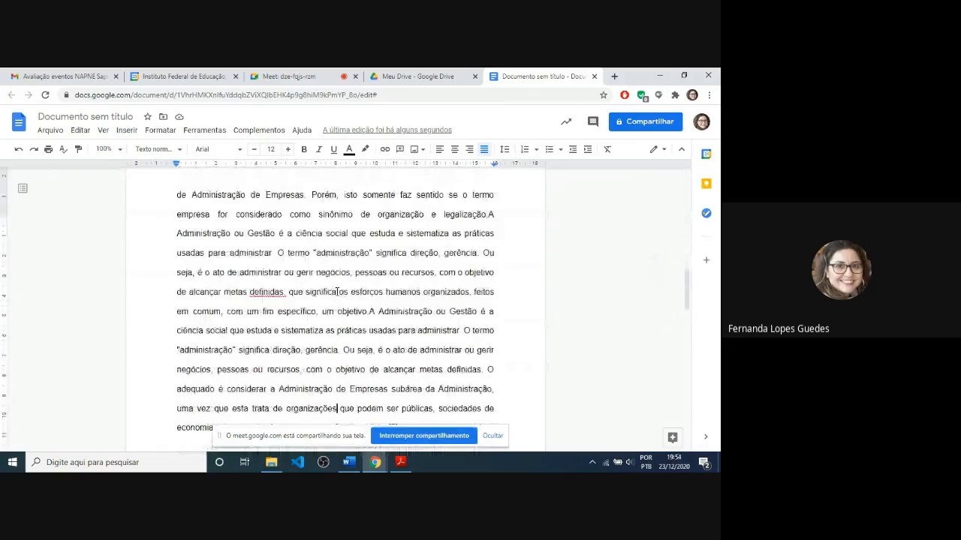
key("Down")
key("Down")
key("Down")
key("Down")
key("Down")
key("Down")
key("Down")
key("Down")
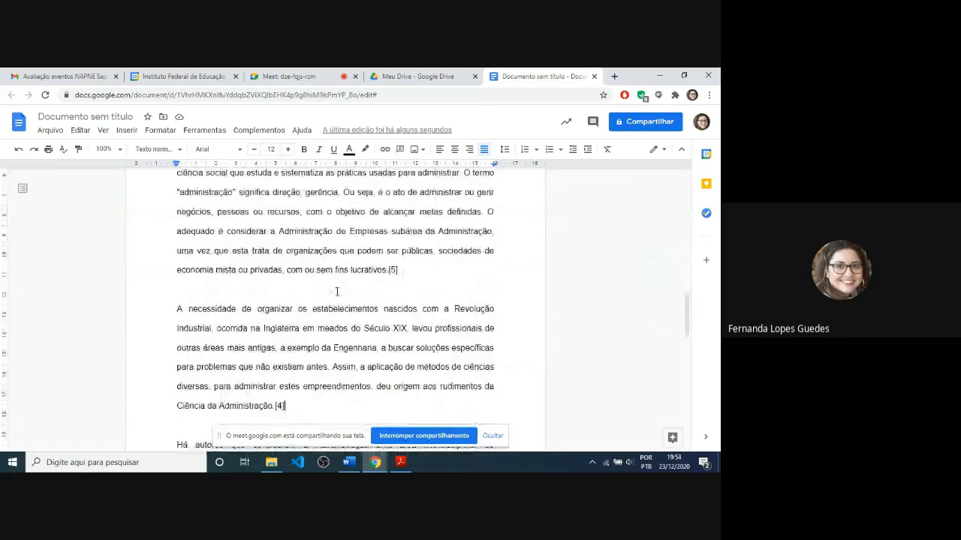
scroll(336, 292, "down", 12)
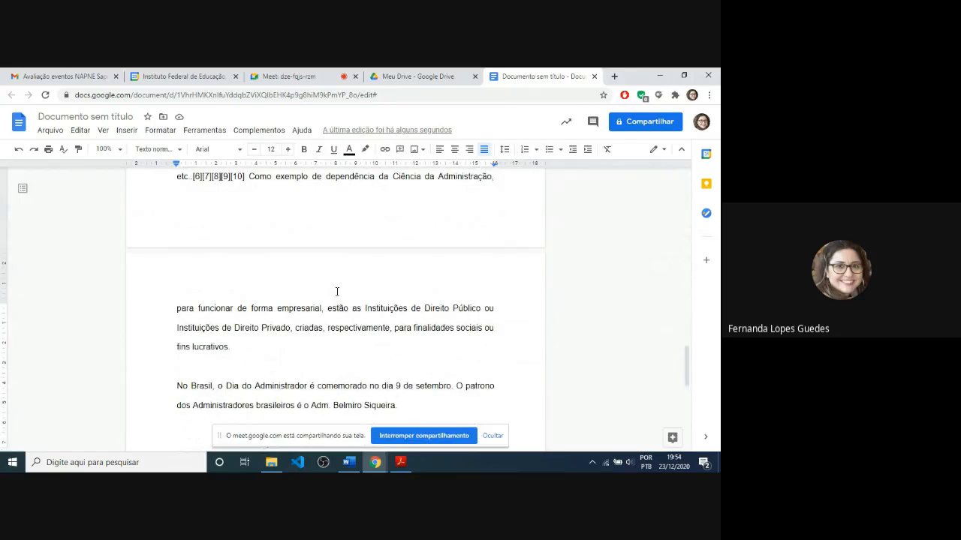
scroll(337, 292, "up", 15)
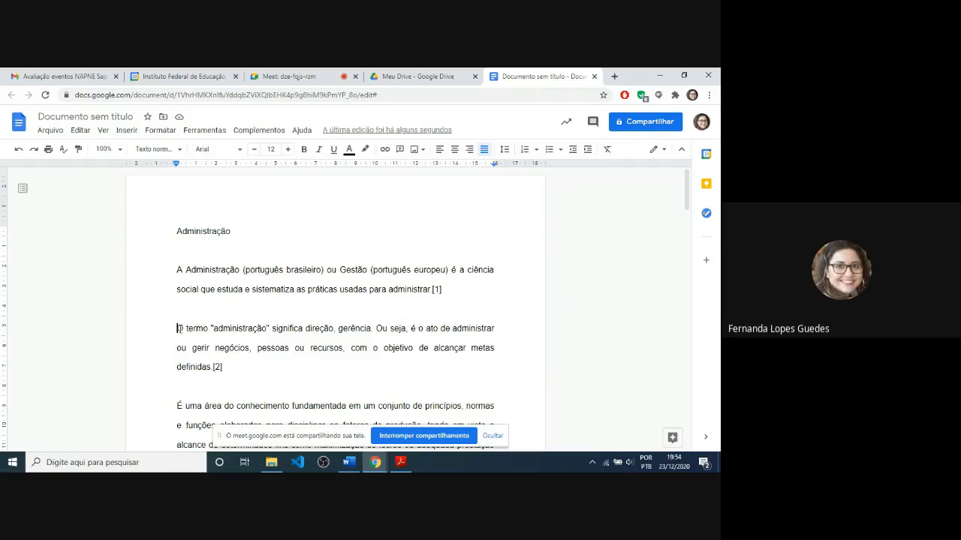
Apply custom paragraph spacing of 24 pt before and 24 pt after to the "O termo administração" paragraph
left_click_drag(177, 328, 227, 367)
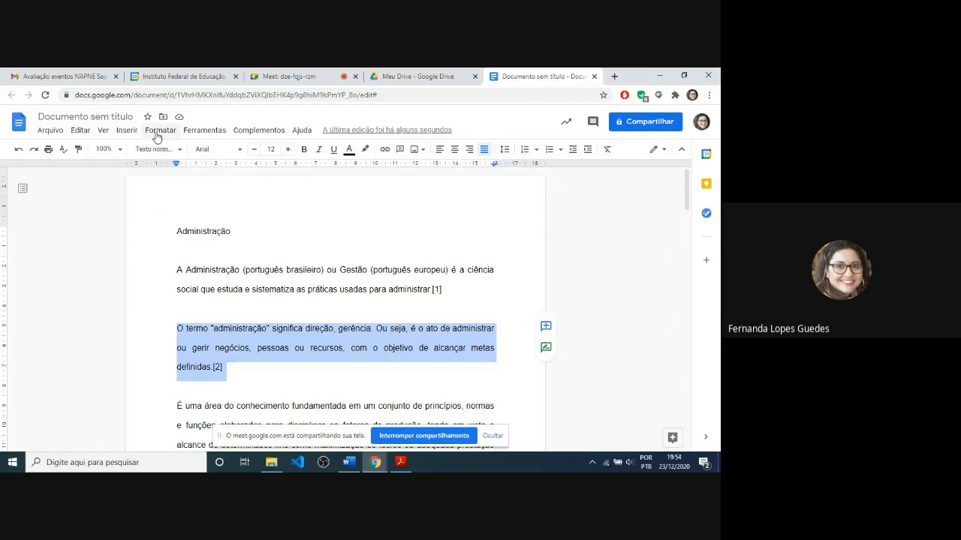
left_click(157, 134)
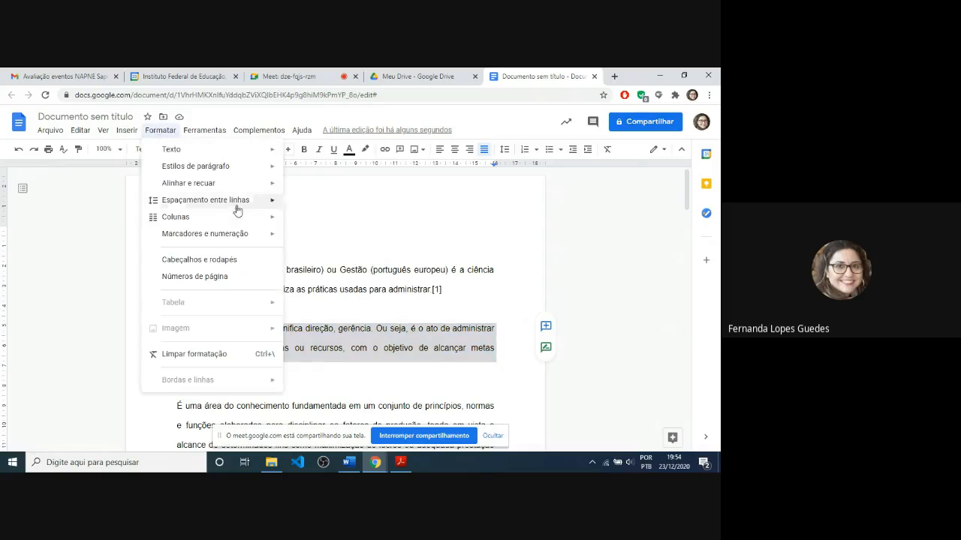
mouse_move(238, 210)
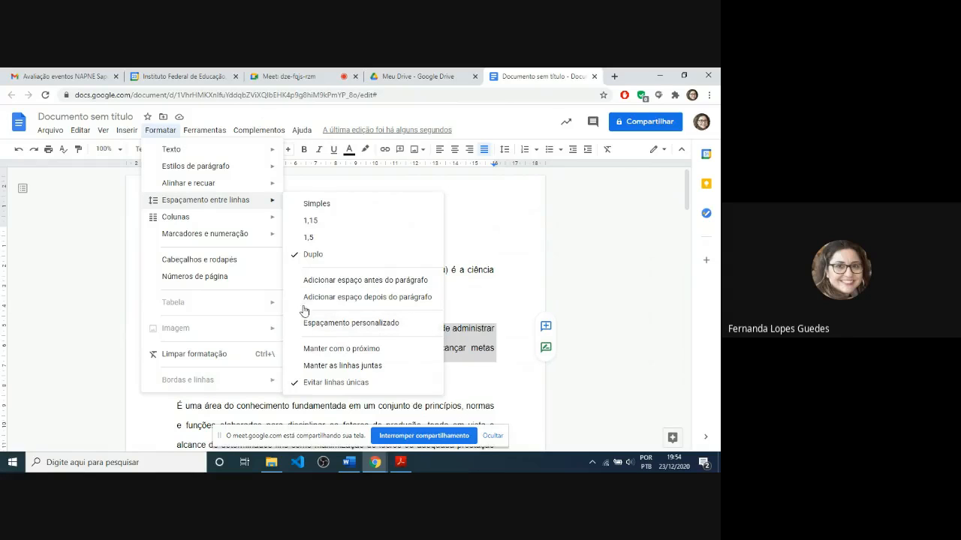
left_click(347, 331)
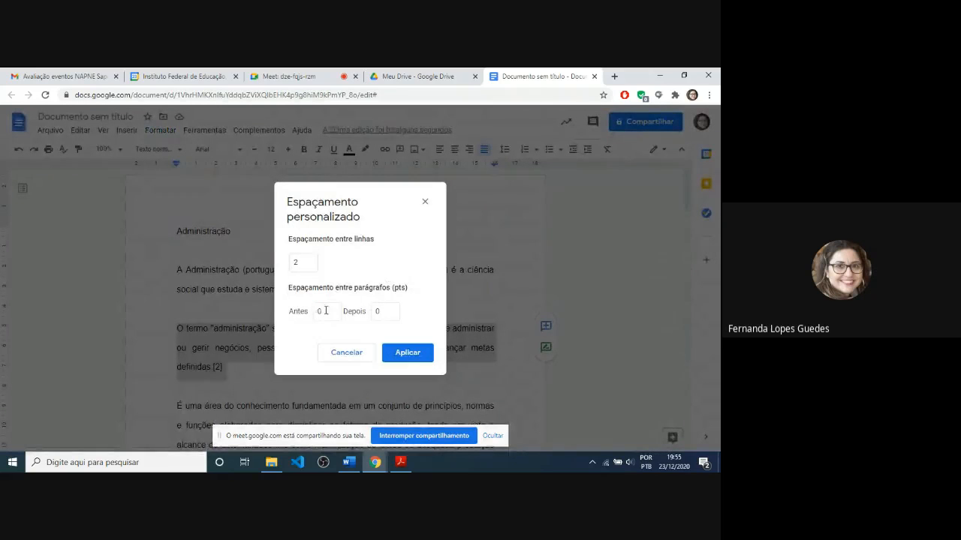
left_click(326, 310)
left_click_drag(324, 310, 316, 310)
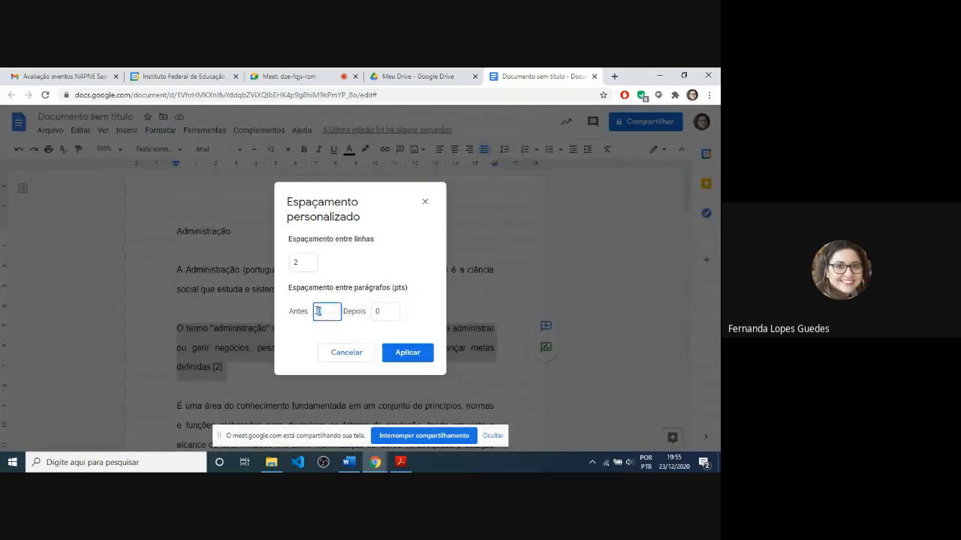
left_click(381, 311)
left_click_drag(380, 311, 375, 311)
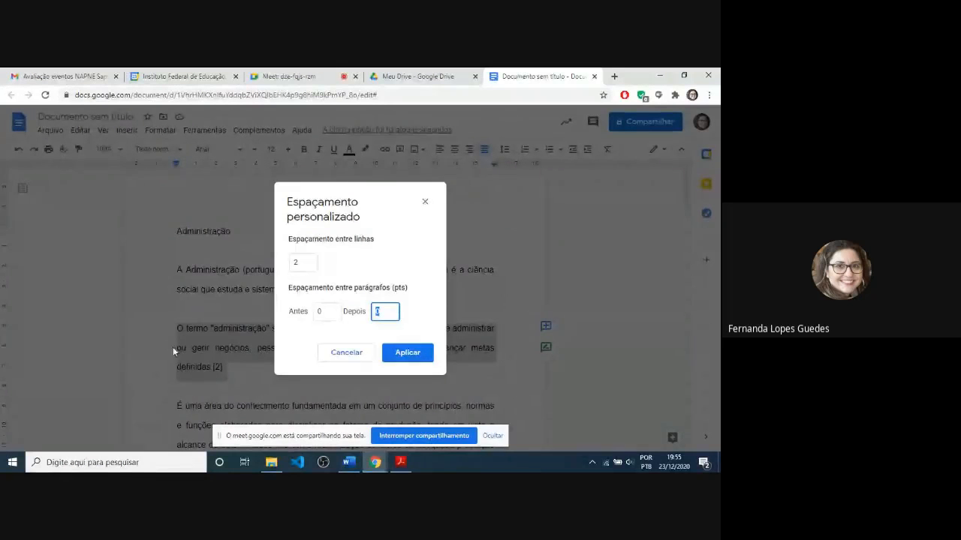
left_click(327, 311)
left_click_drag(325, 311, 318, 311)
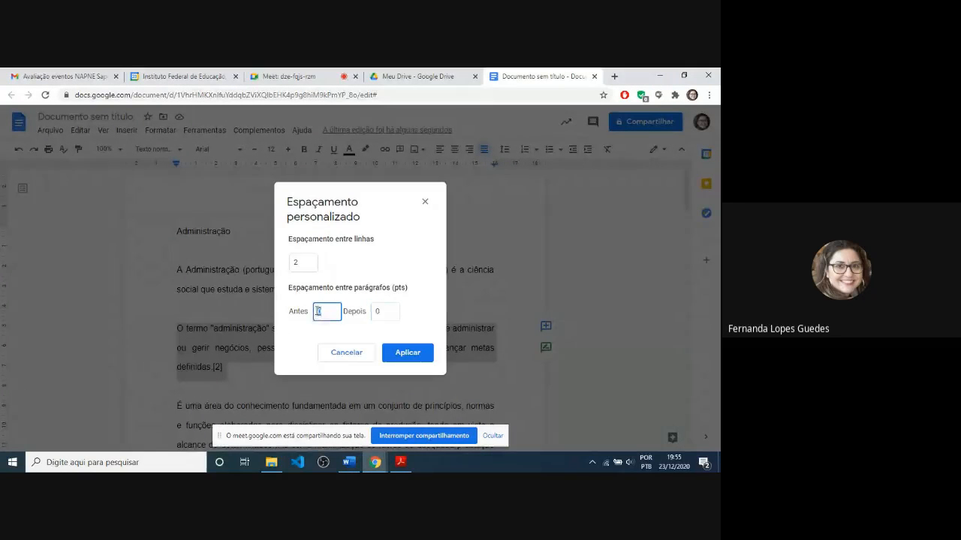
type("24")
left_click_drag(380, 310, 376, 311)
type("24")
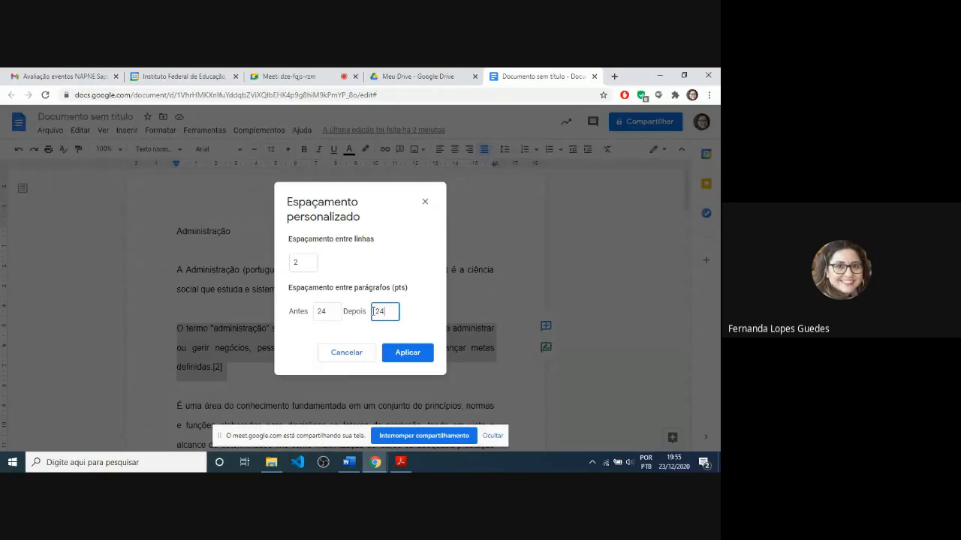
left_click(420, 359)
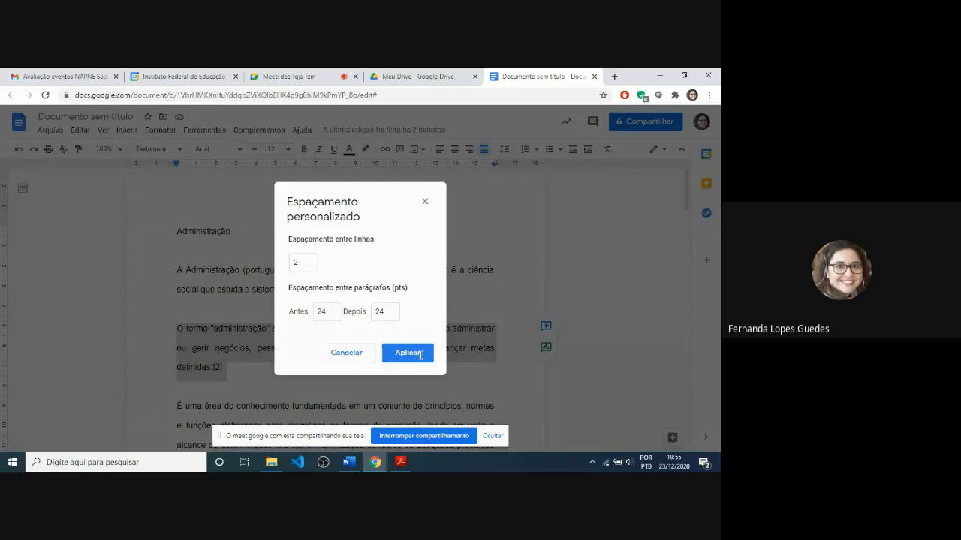
left_click(408, 353)
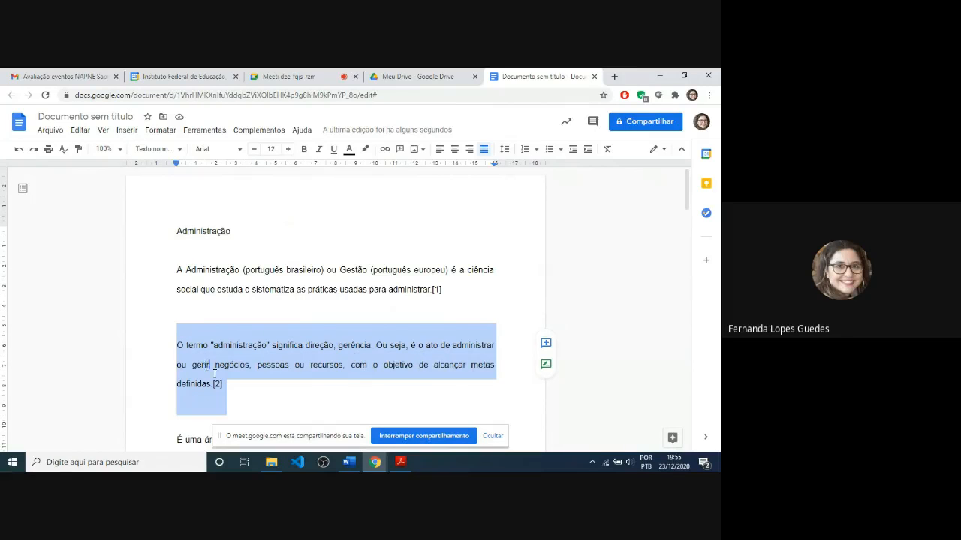
Reset the custom spacing before and after the "O termo administração" paragraph to 0 pt and deselect it
left_click_drag(222, 385, 175, 351)
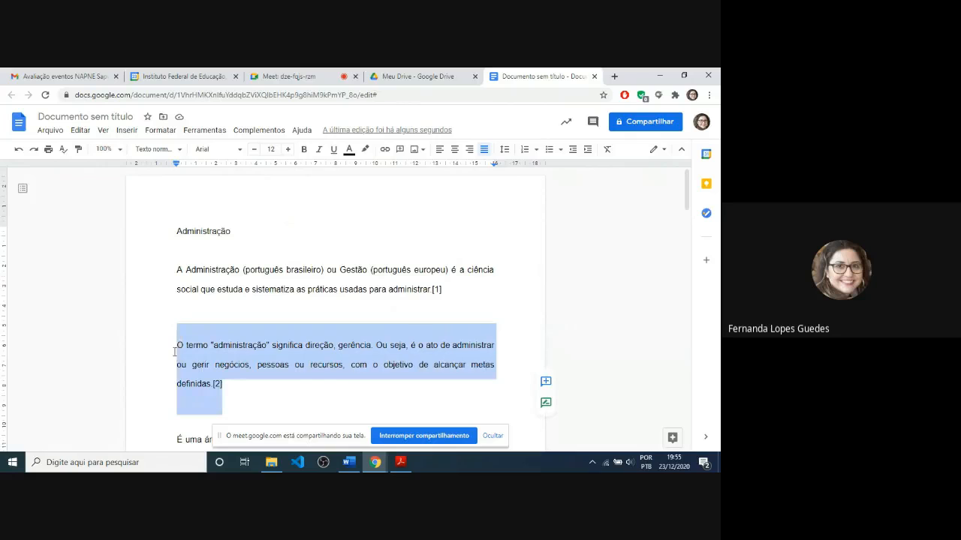
left_click(147, 132)
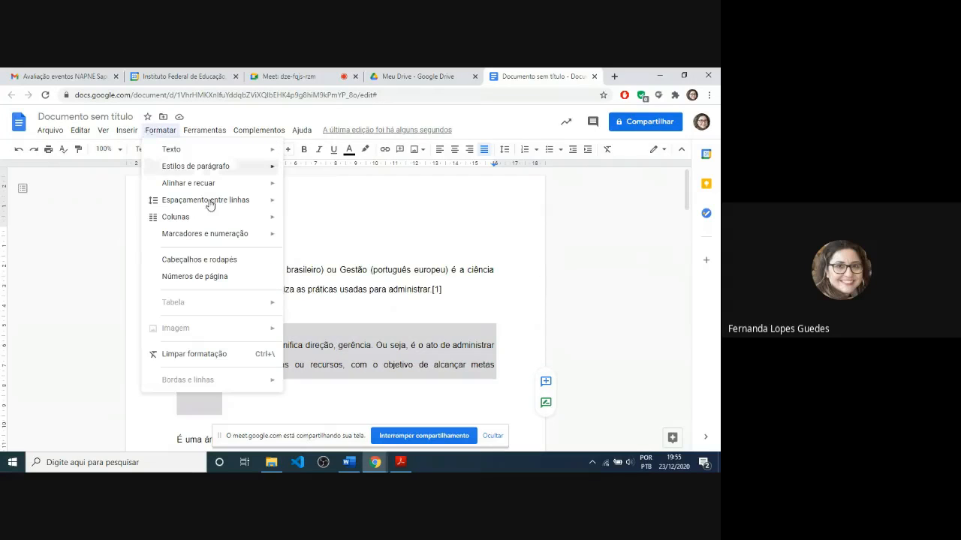
mouse_move(211, 203)
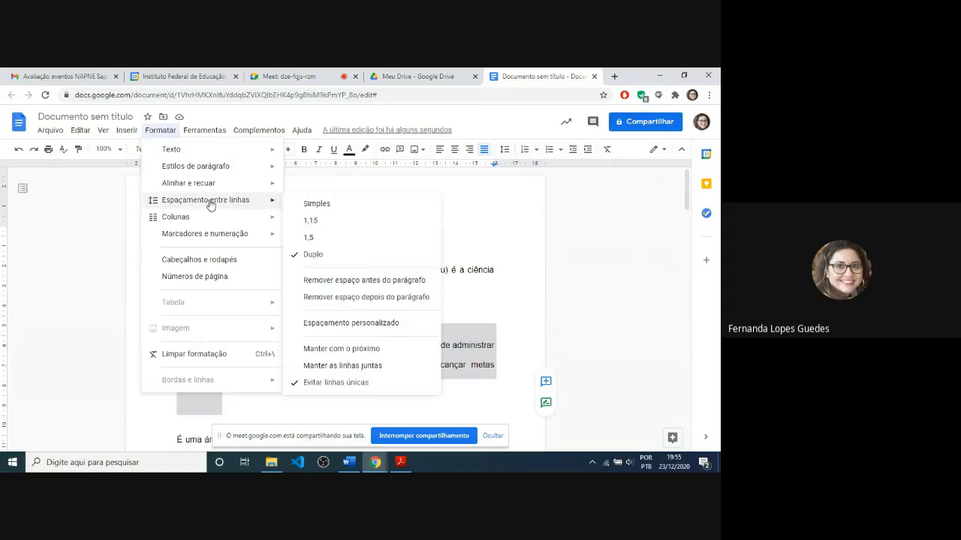
left_click(373, 318)
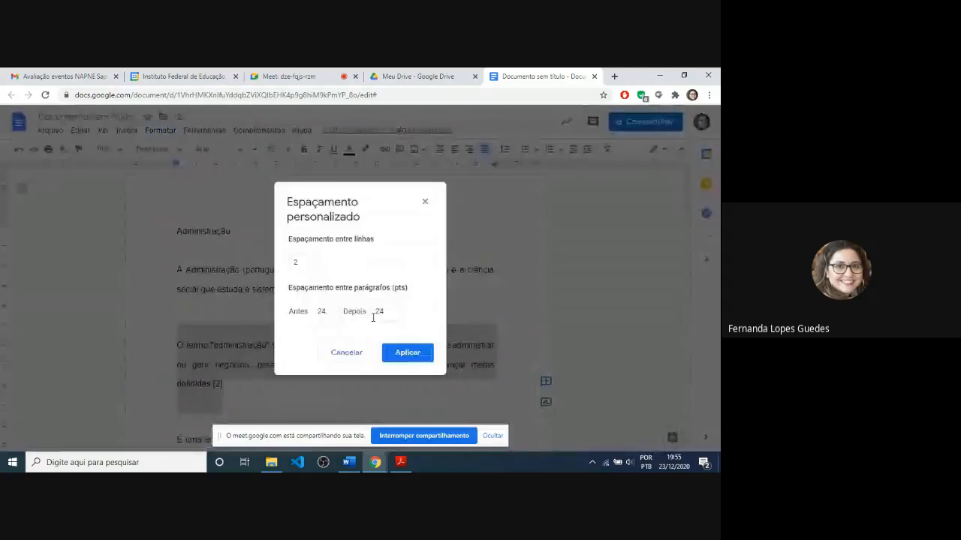
left_click(322, 311)
double_click(322, 310)
type("0")
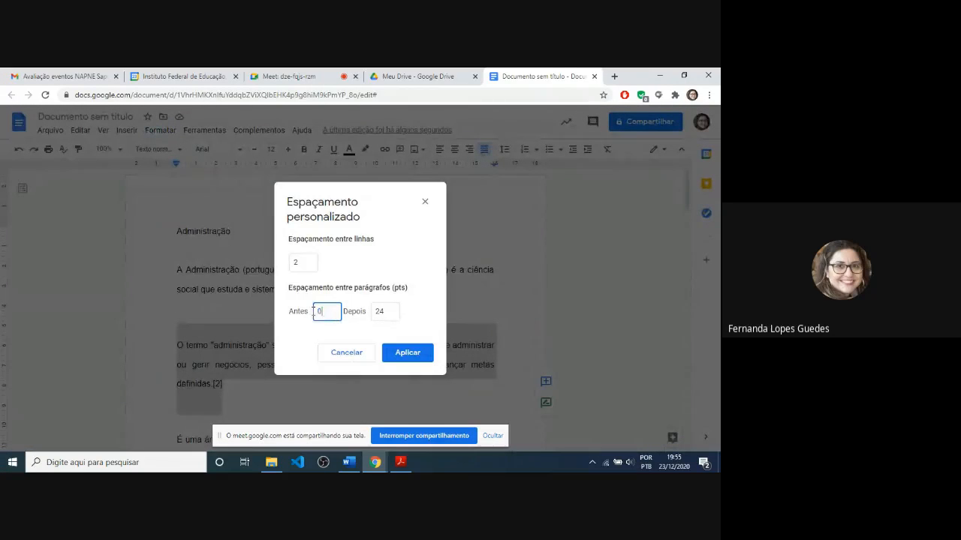
left_click(376, 311)
double_click(377, 311)
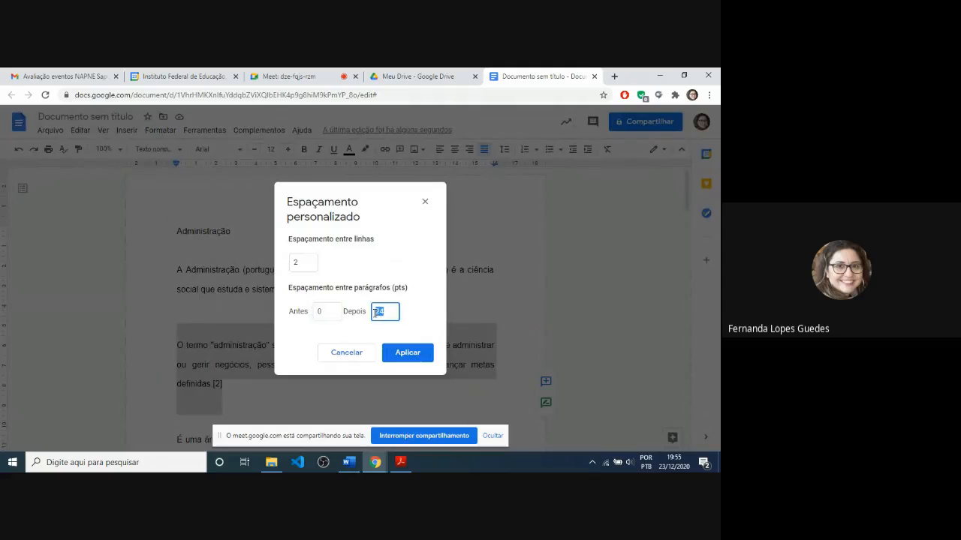
type("0")
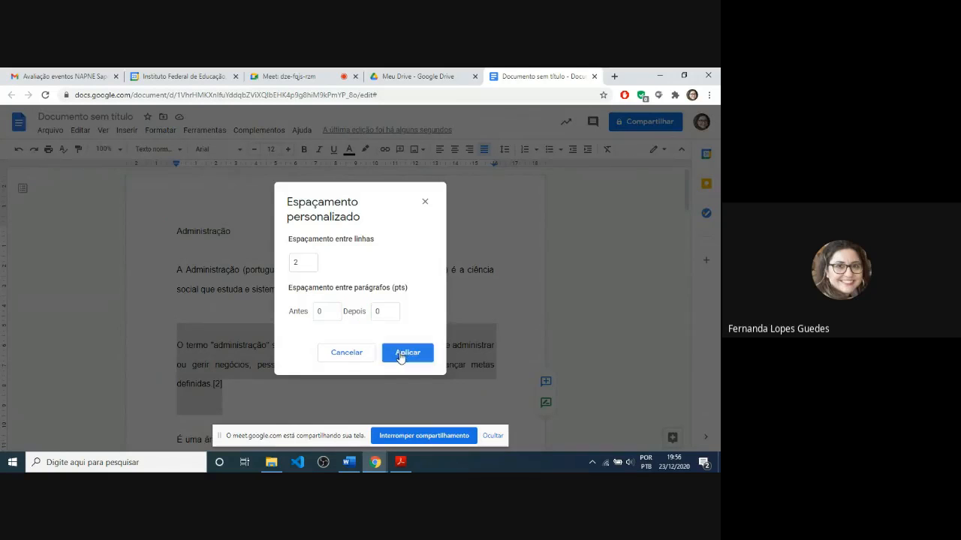
left_click(399, 353)
left_click(400, 353)
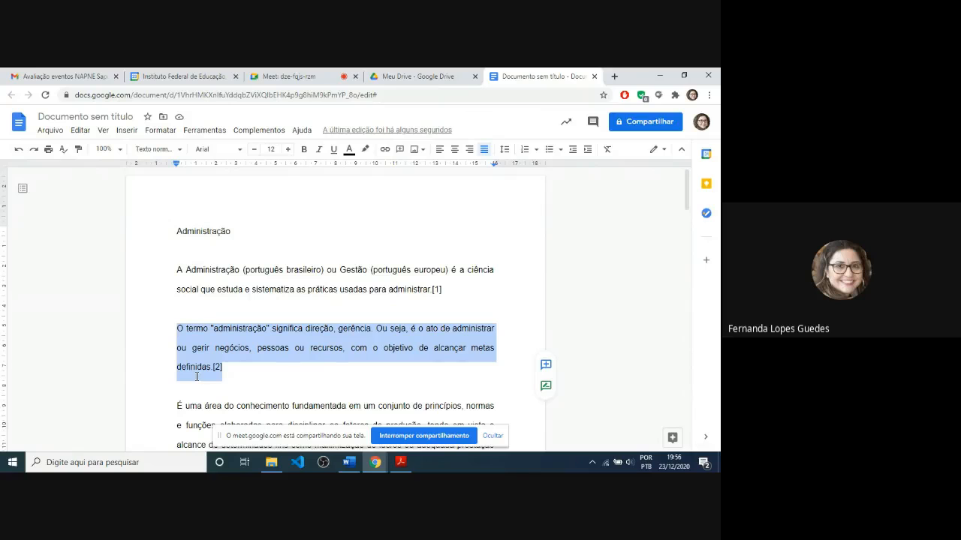
left_click(461, 297)
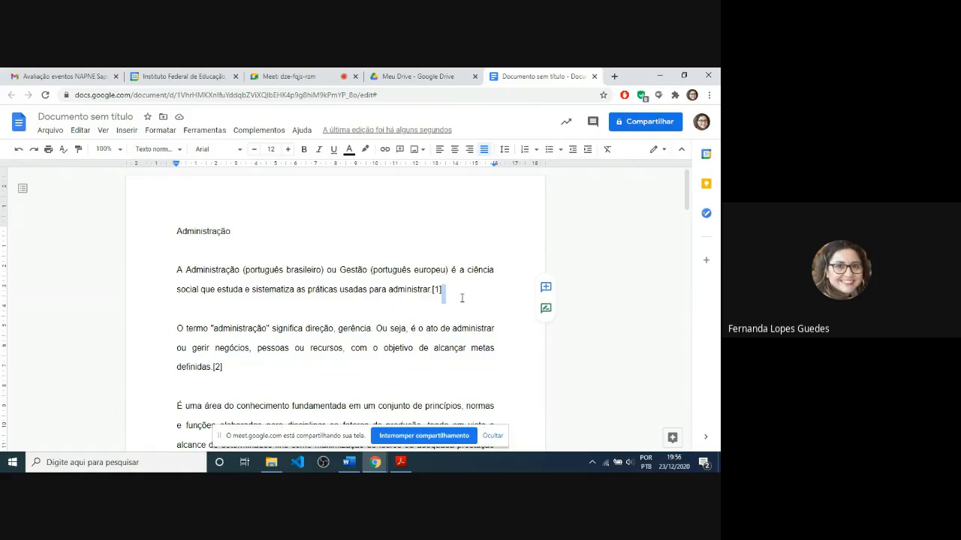
Delete the blank lines directly above and below the "O termo administração" paragraph
key("Delete")
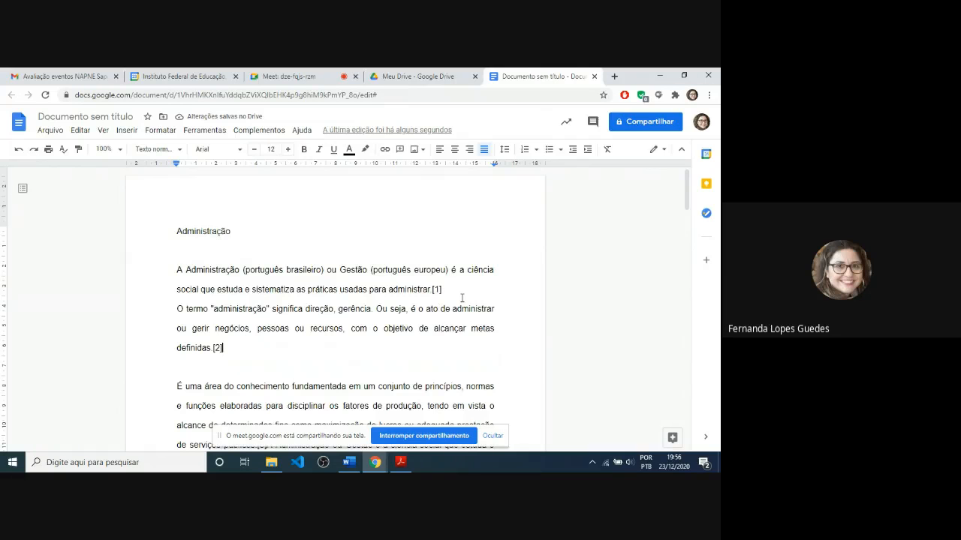
key("Delete")
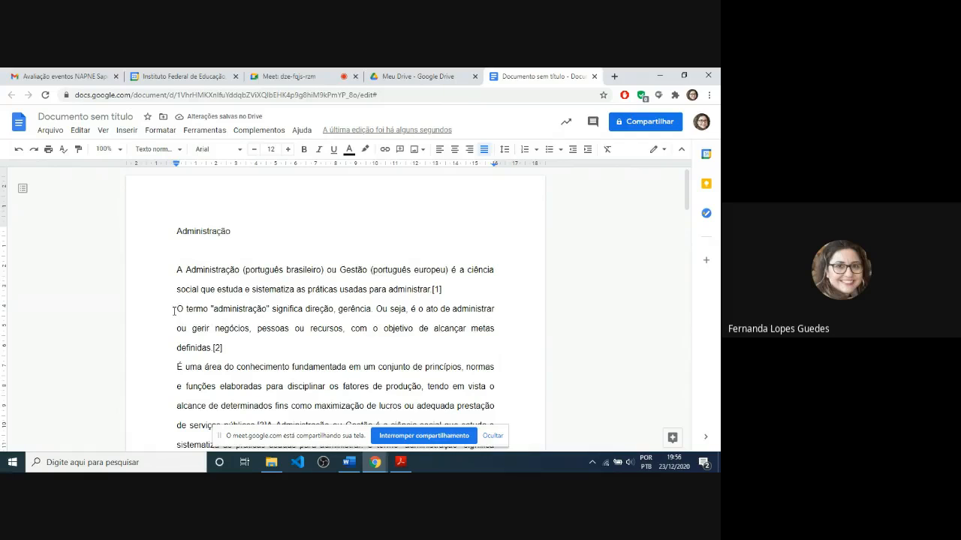
Apply custom paragraph spacing of 24 pt before and 24 pt after to the "O termo administração" paragraph
left_click_drag(175, 309, 237, 340)
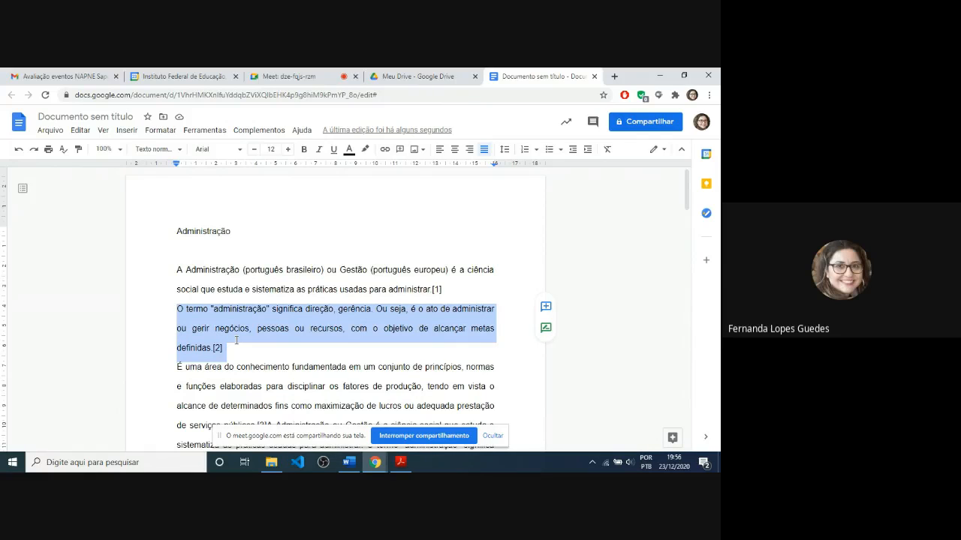
left_click(166, 133)
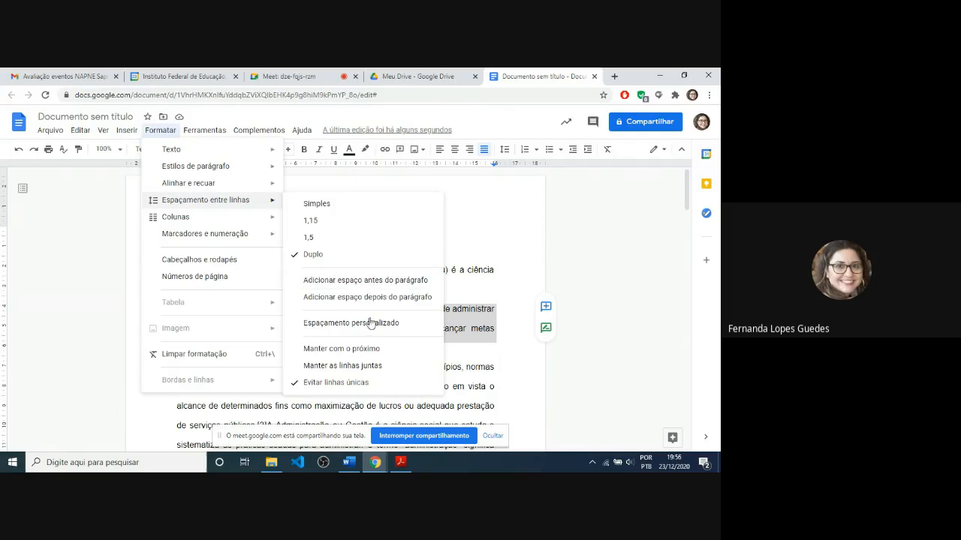
left_click(369, 324)
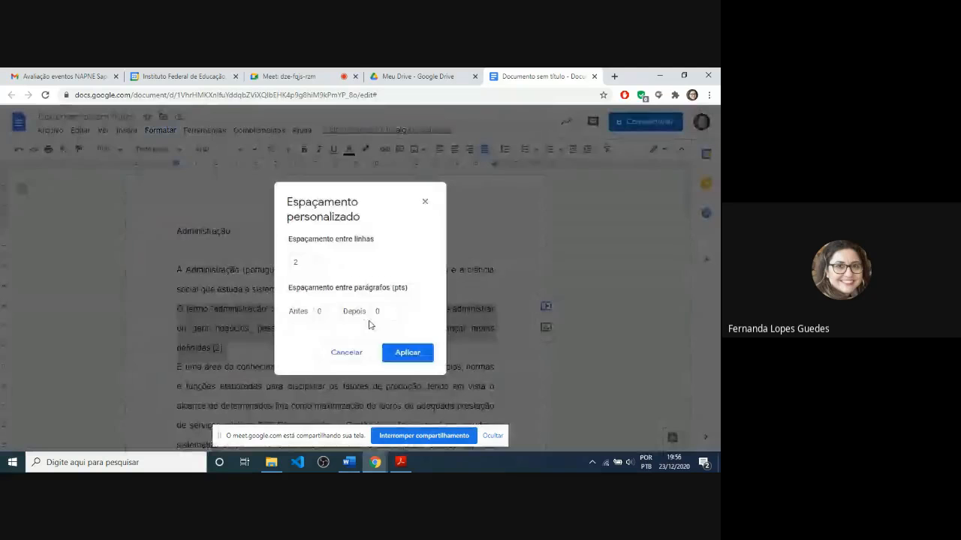
double_click(318, 310)
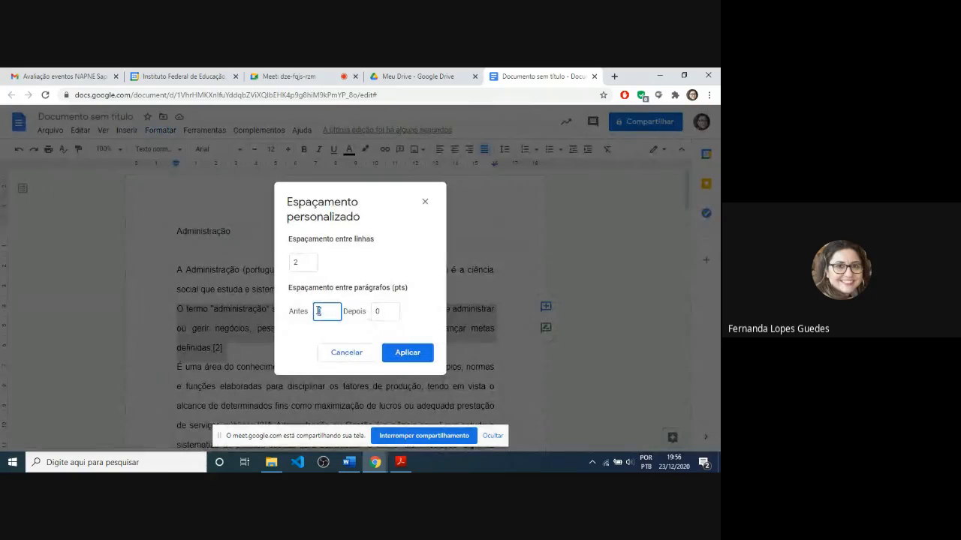
type("24")
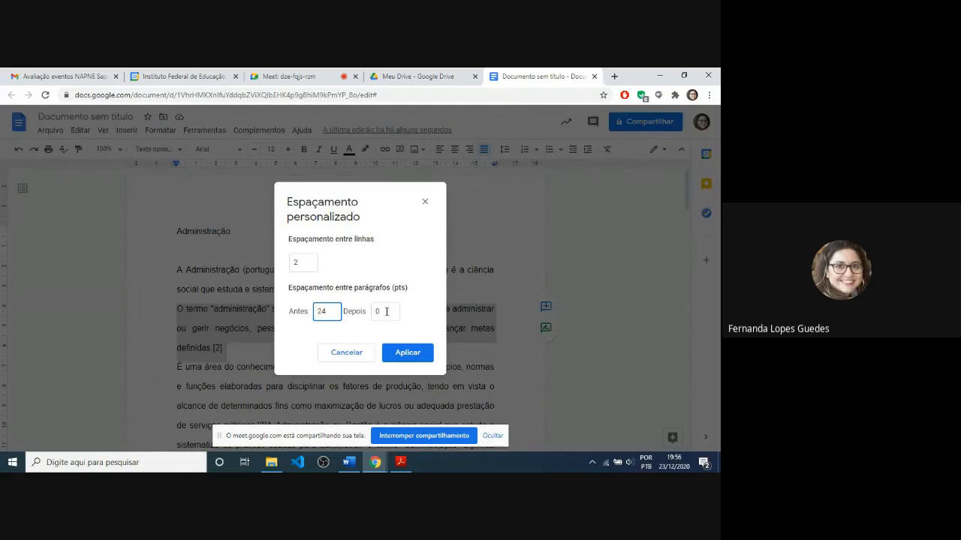
left_click(379, 311)
double_click(378, 311)
type("24")
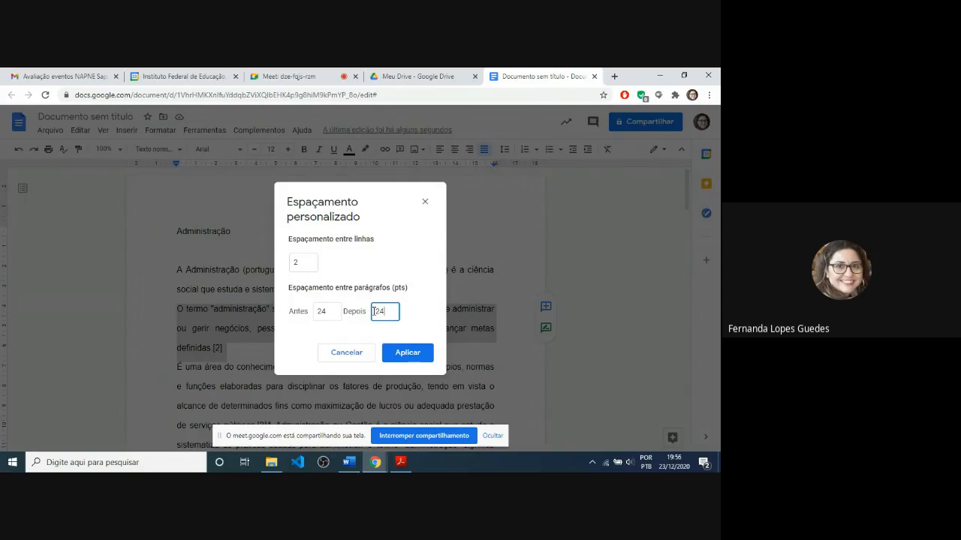
left_click(421, 359)
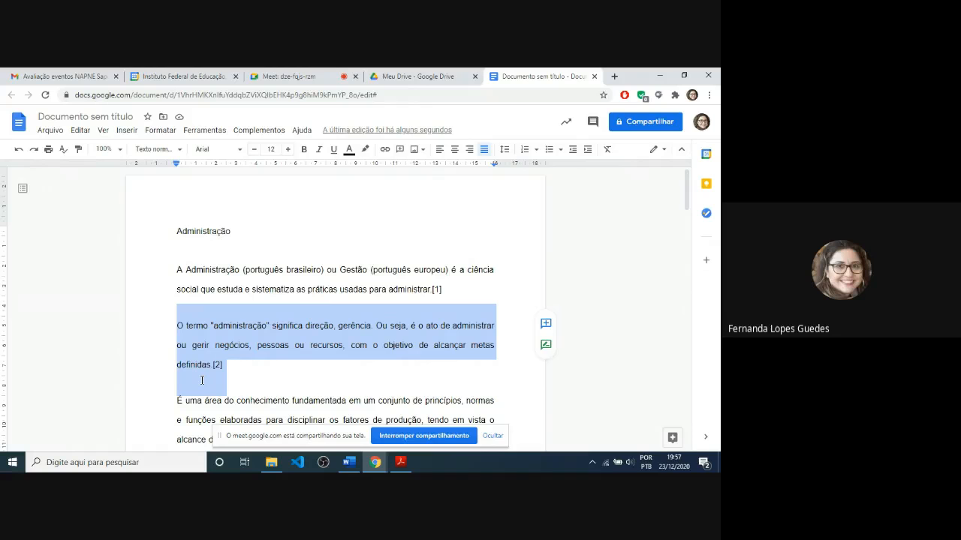
Check the Google Meet call and its chat, and return to the Google Docs document
left_click(279, 72)
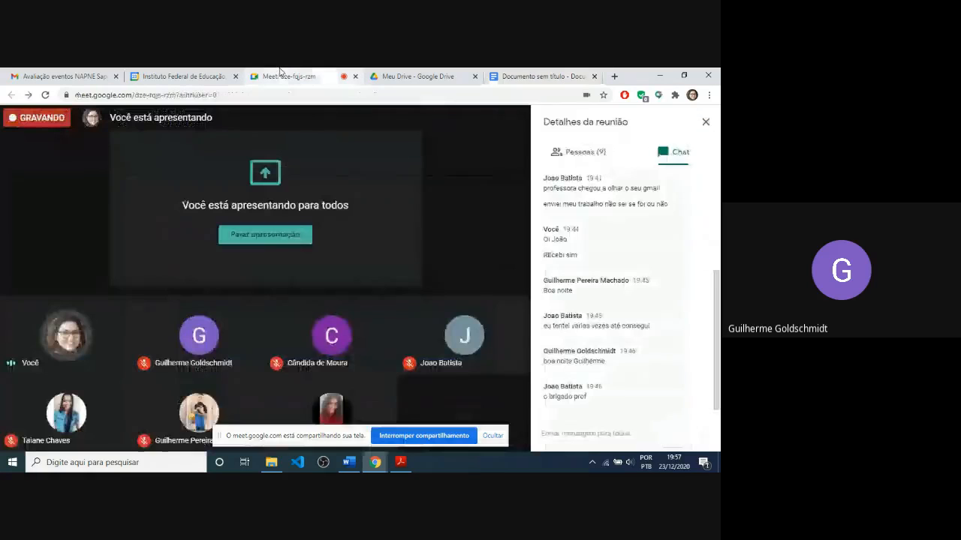
left_click(550, 74)
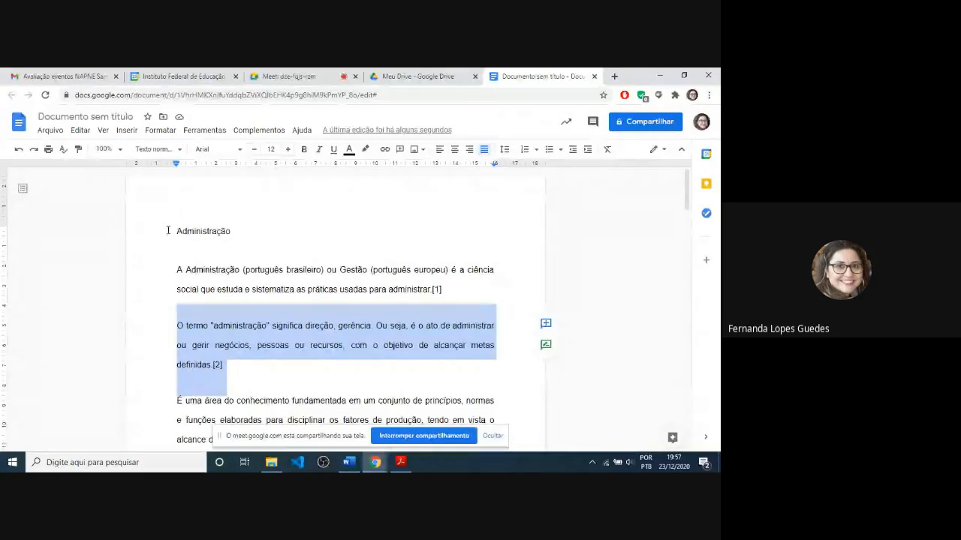
Set the line spacing of the entire text, from the "Administração" title to the last paragraph, to 1,5
left_click_drag(177, 231, 197, 274)
key("shift+Down")
key("shift+Down")
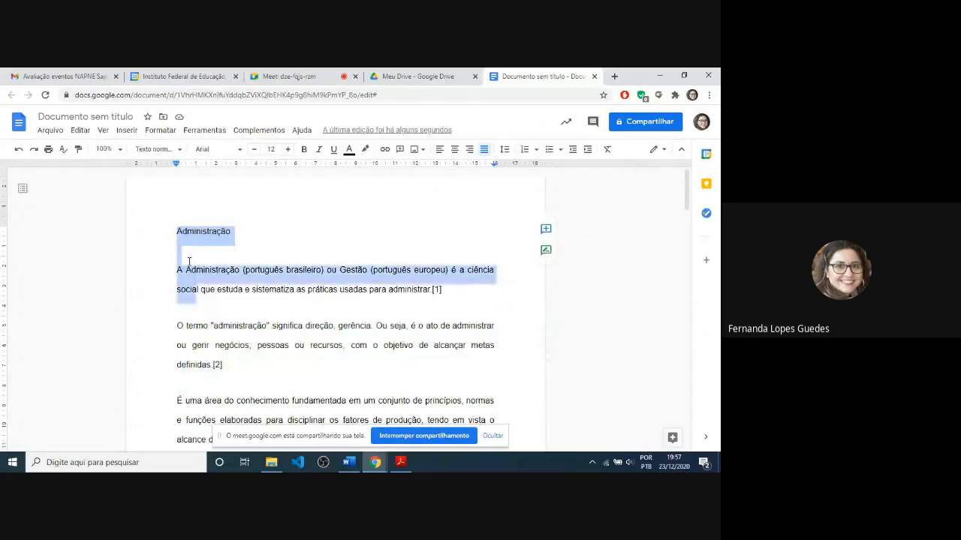
key("ctrl+a")
scroll(189, 261, "down", 20)
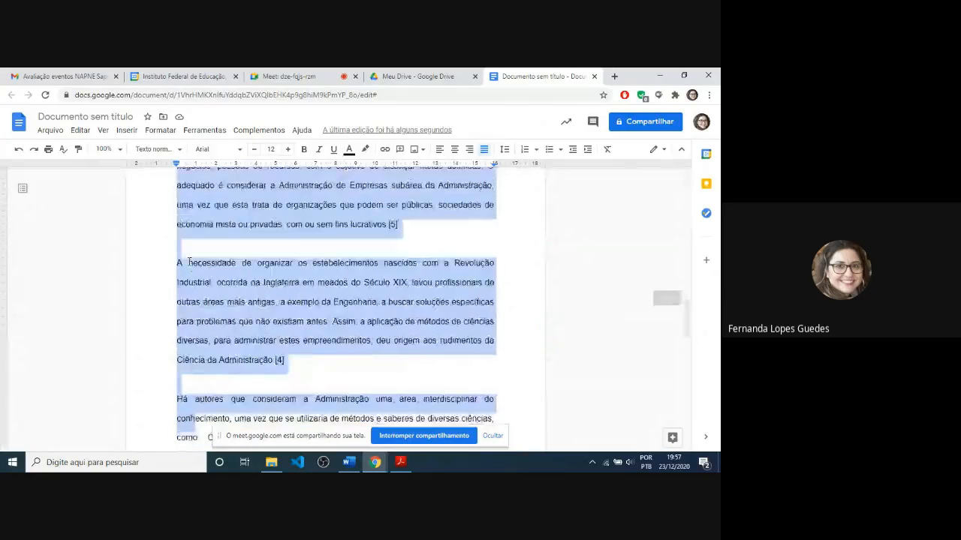
scroll(189, 261, "up", 3)
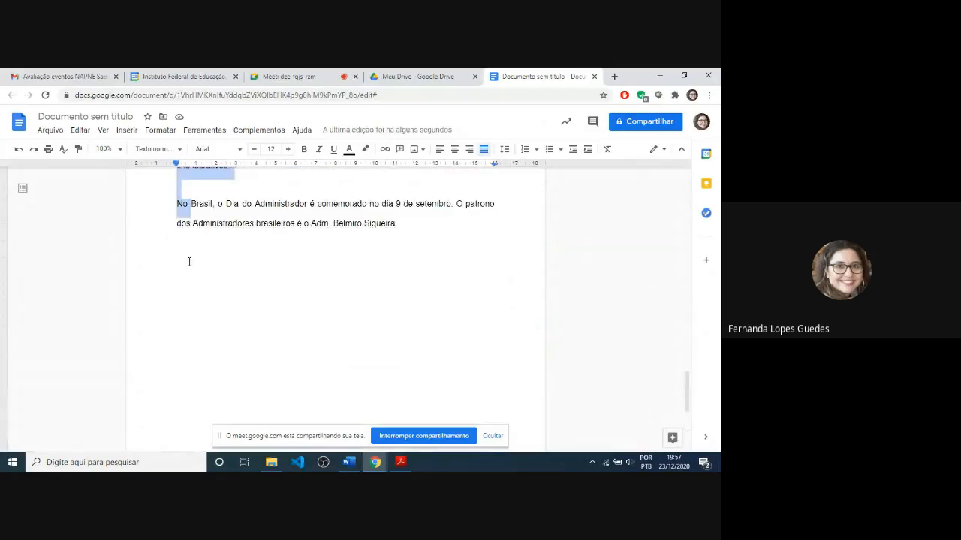
left_click(161, 130)
mouse_move(203, 199)
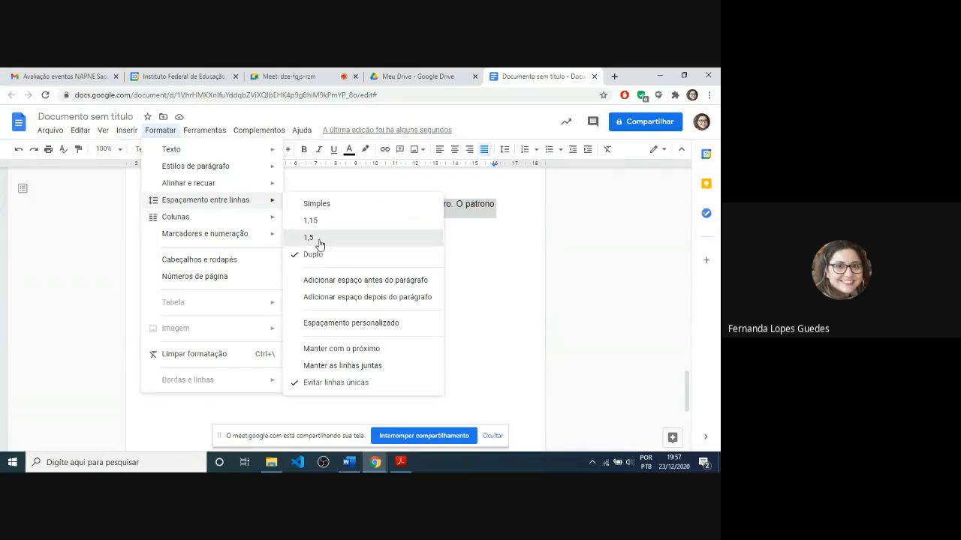
left_click(319, 241)
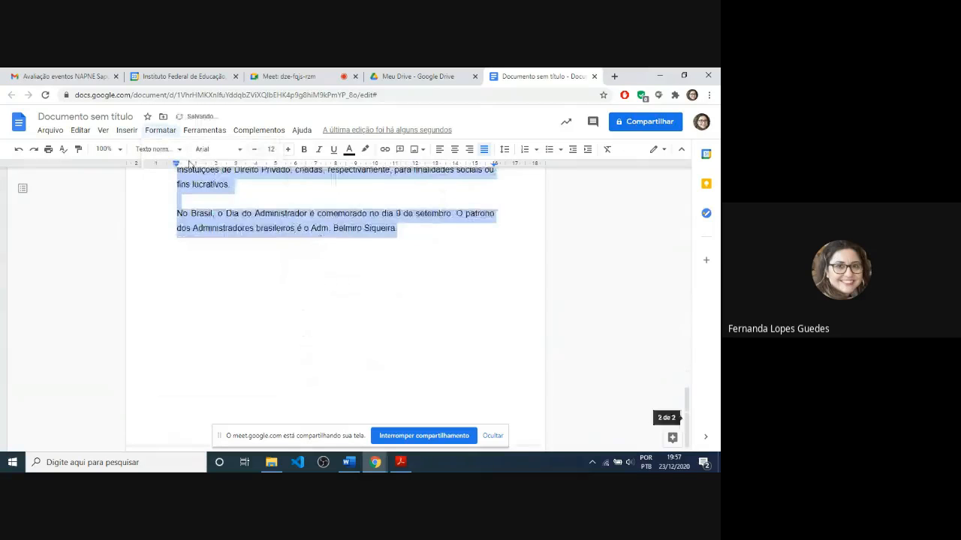
Apply custom spacing of 0 pt before and 0 pt after the paragraphs, with 1.5 line spacing, to the entire text
left_click(159, 132)
mouse_move(272, 200)
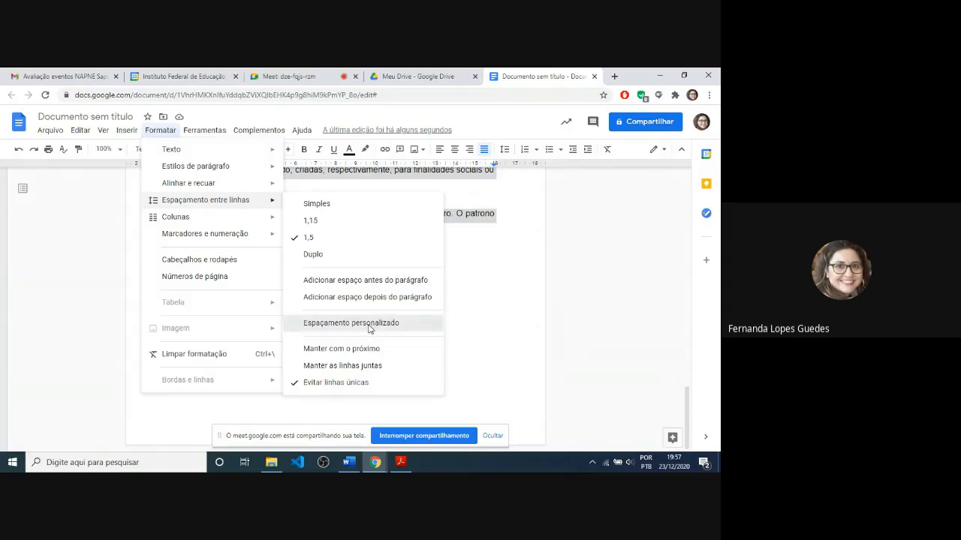
left_click(369, 325)
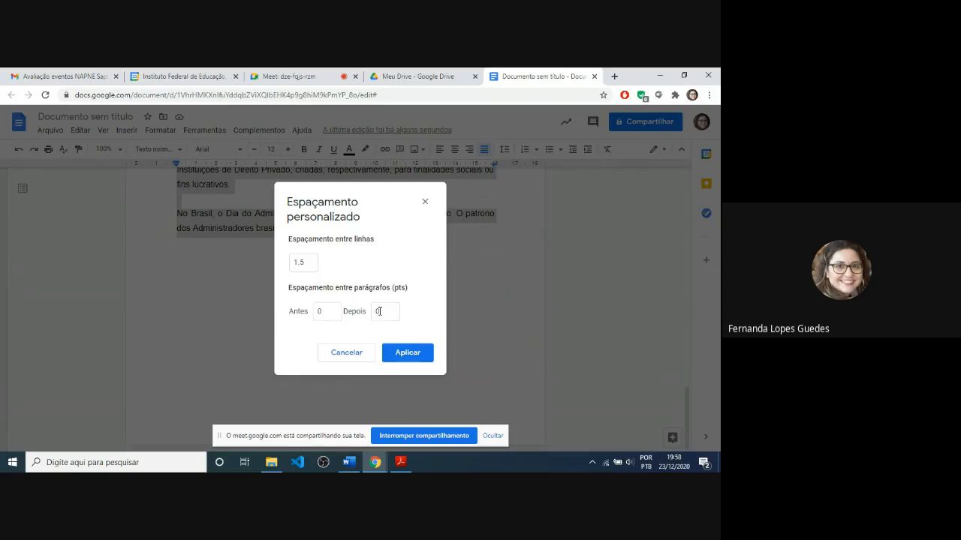
left_click(424, 354)
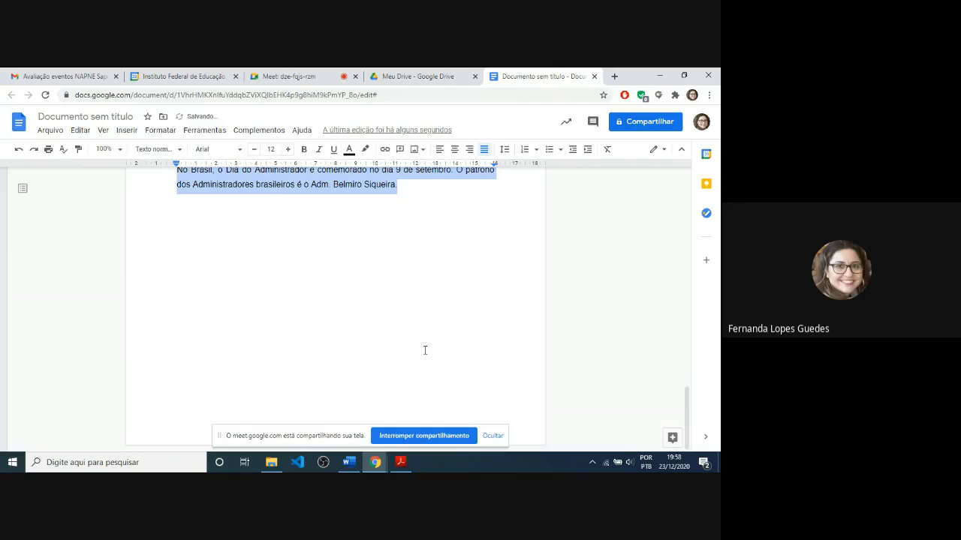
Try indenting the first line of the opening "A Administração" paragraph with a tab, and remove that indent
key("ctrl+Home")
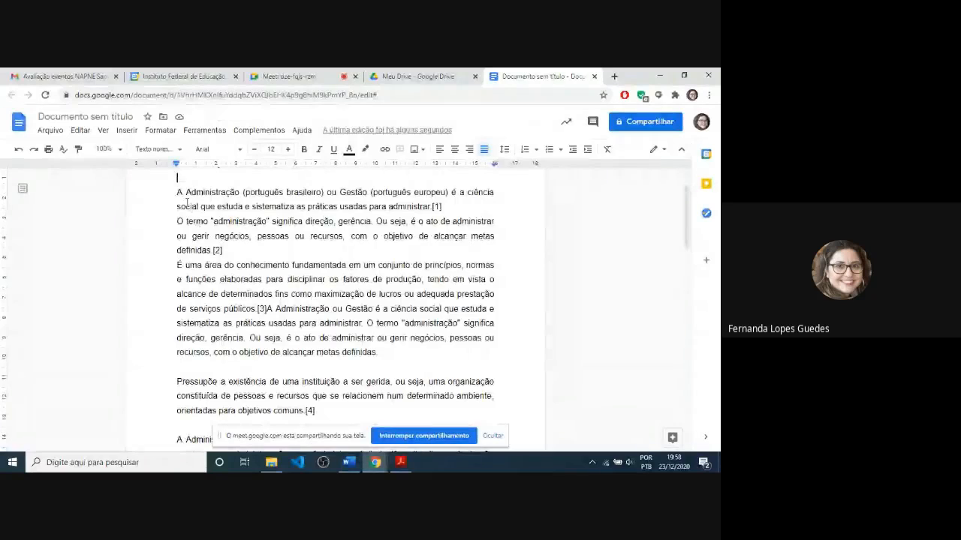
left_click_drag(178, 195, 457, 239)
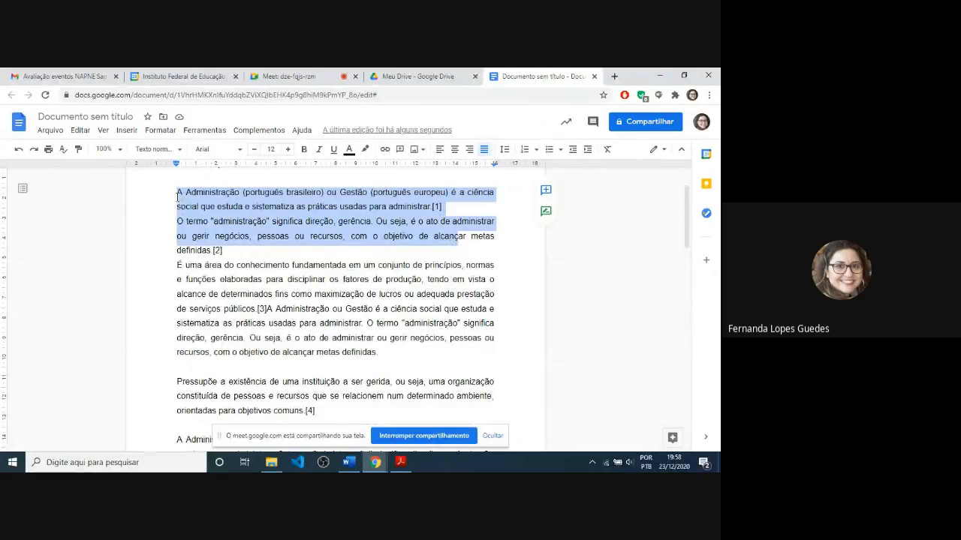
left_click(492, 226)
scroll(492, 225, "up", 3)
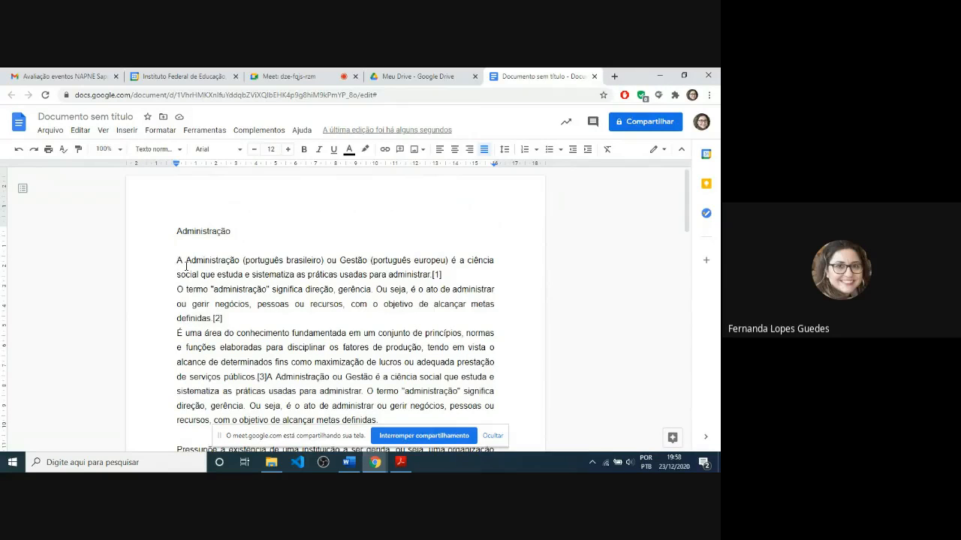
key("Tab")
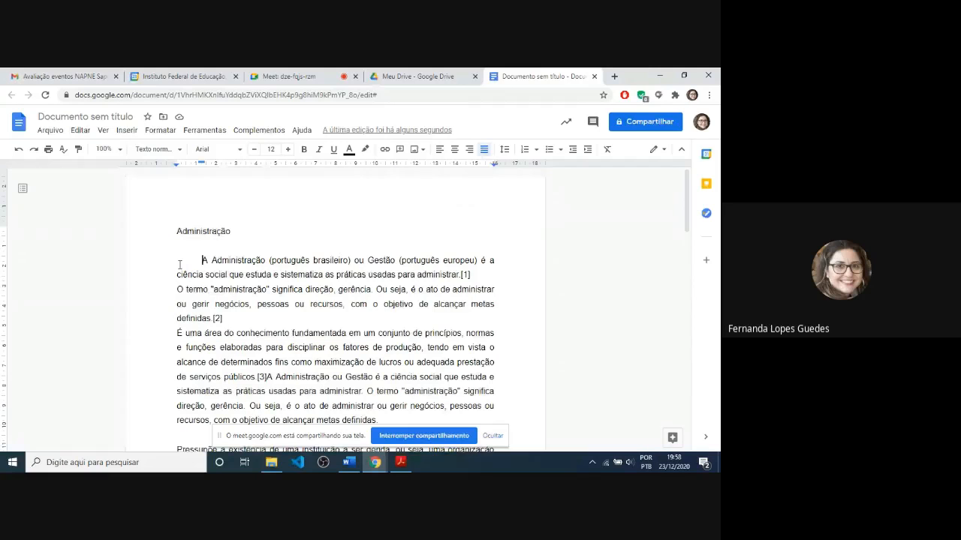
key("BackSpace")
Apply a special first-line indent (Primeira linha) of 1.25 cm to the opening "A Administração" paragraph
triple_click(179, 264)
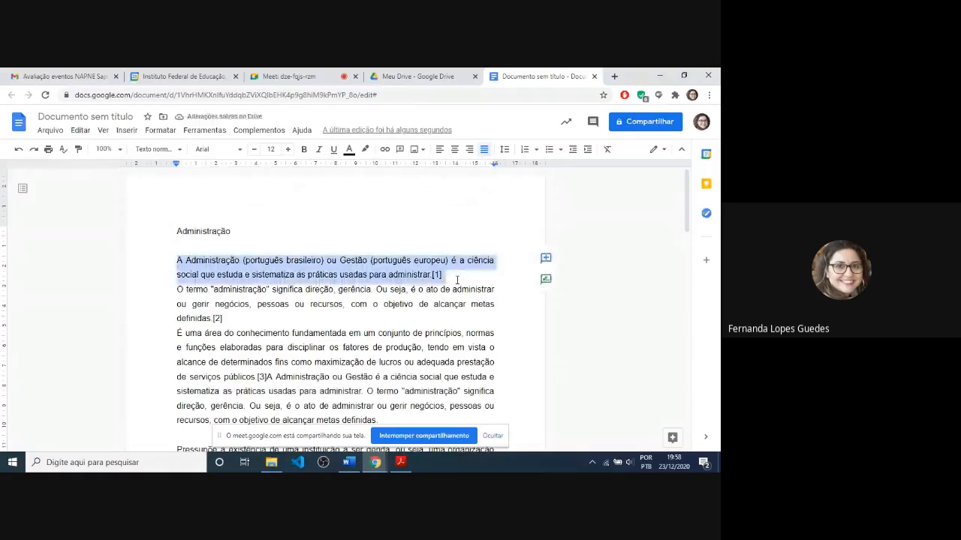
left_click(162, 130)
mouse_move(201, 186)
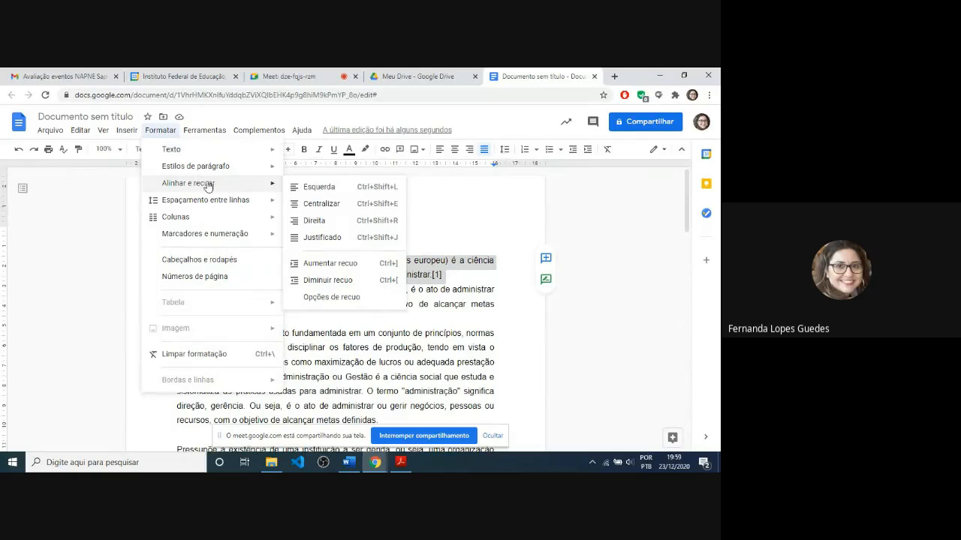
left_click(355, 300)
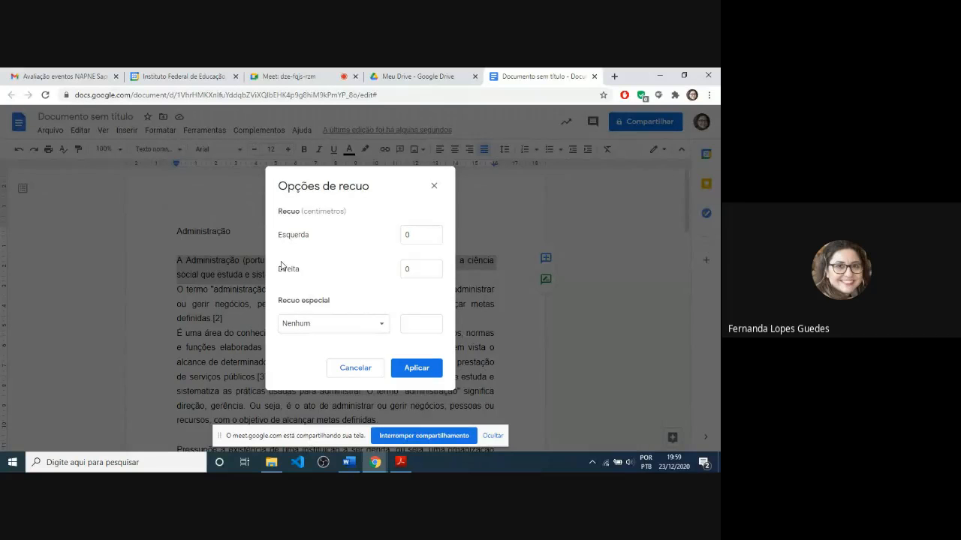
right_click(309, 331)
left_click(308, 329)
left_click(306, 328)
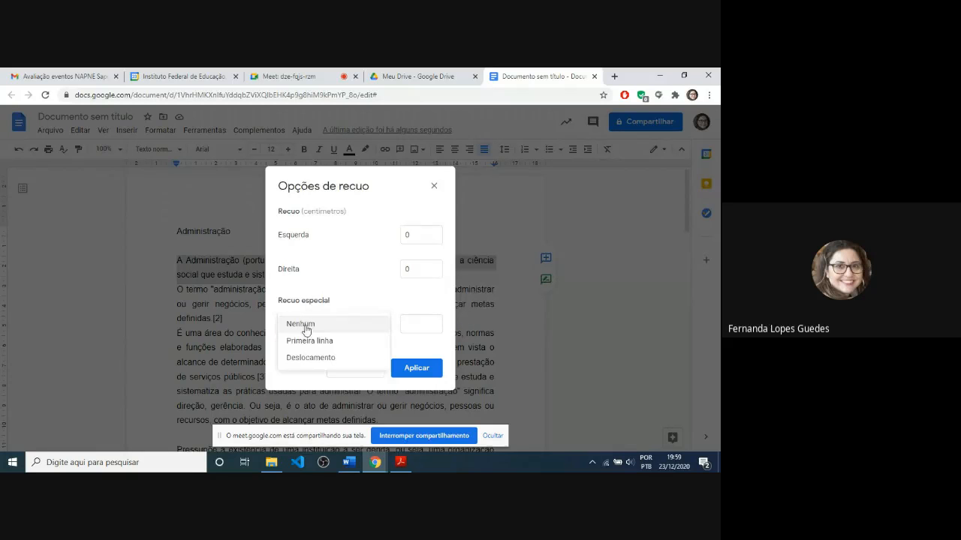
left_click(311, 339)
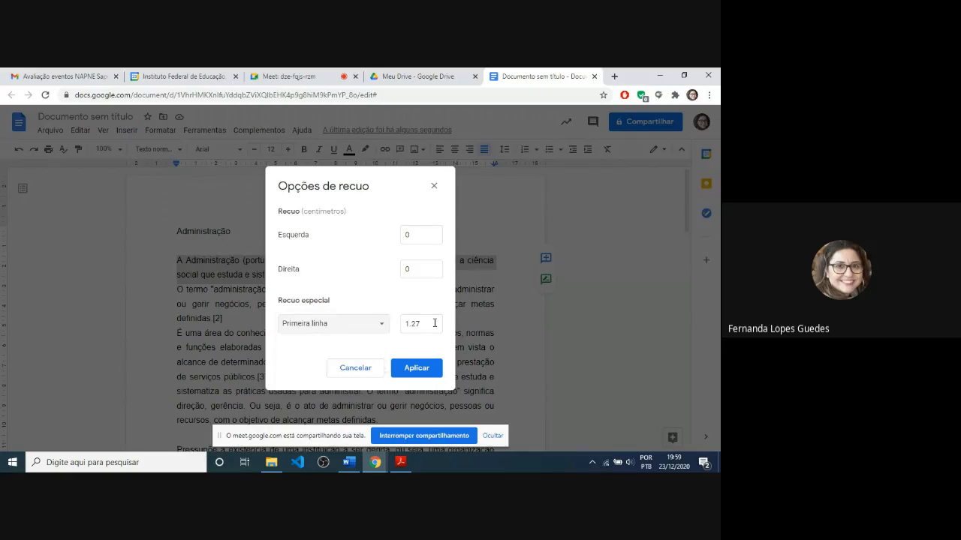
left_click_drag(418, 324, 423, 325)
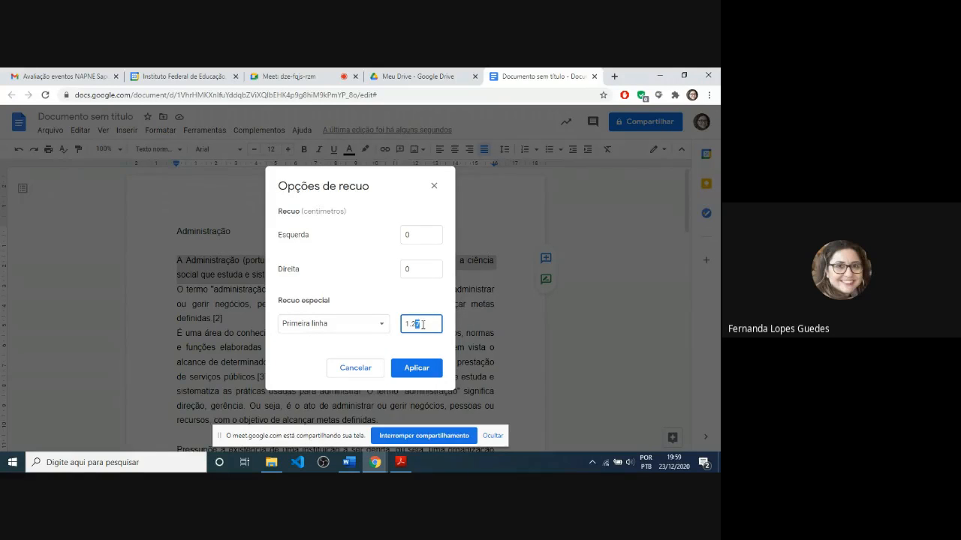
type("5")
left_click(424, 372)
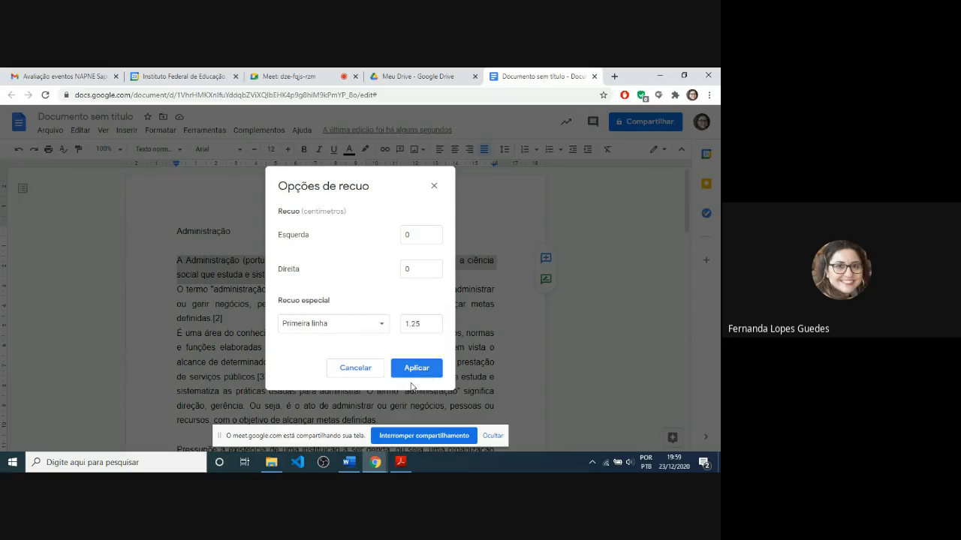
left_click(413, 369)
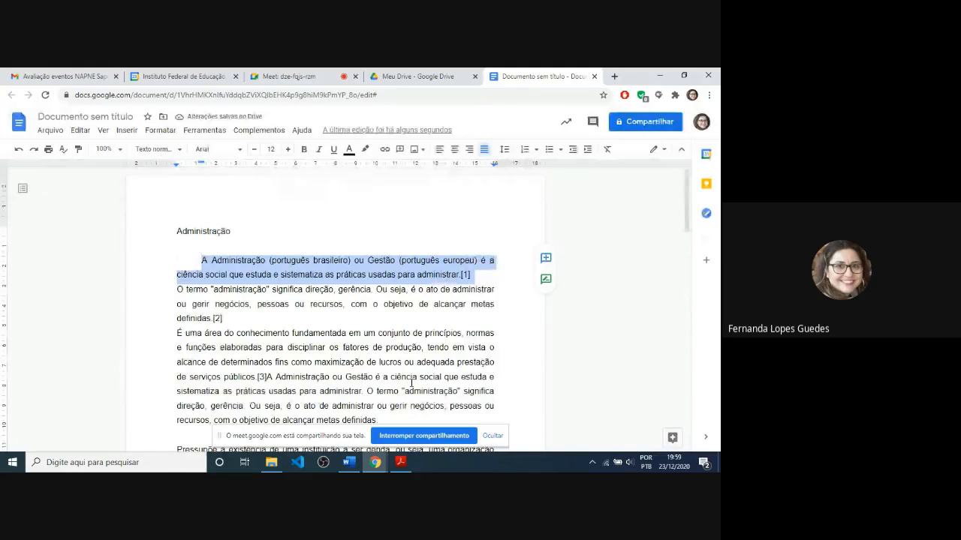
Apply a special first-line indent (Primeira linha) of 1.25 cm with a left indent of 0 to all text from the opening paragraph to the end
key("ctrl+shift+End")
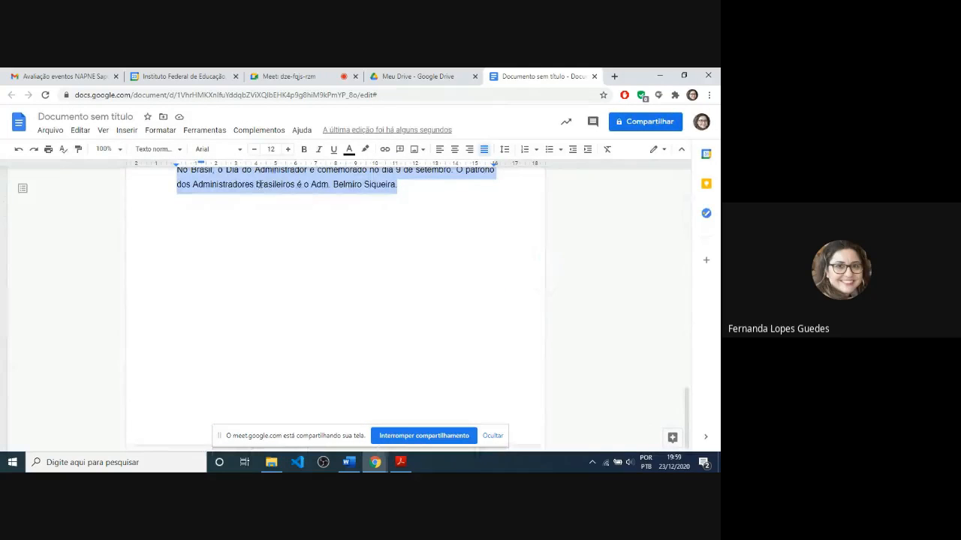
left_click(161, 137)
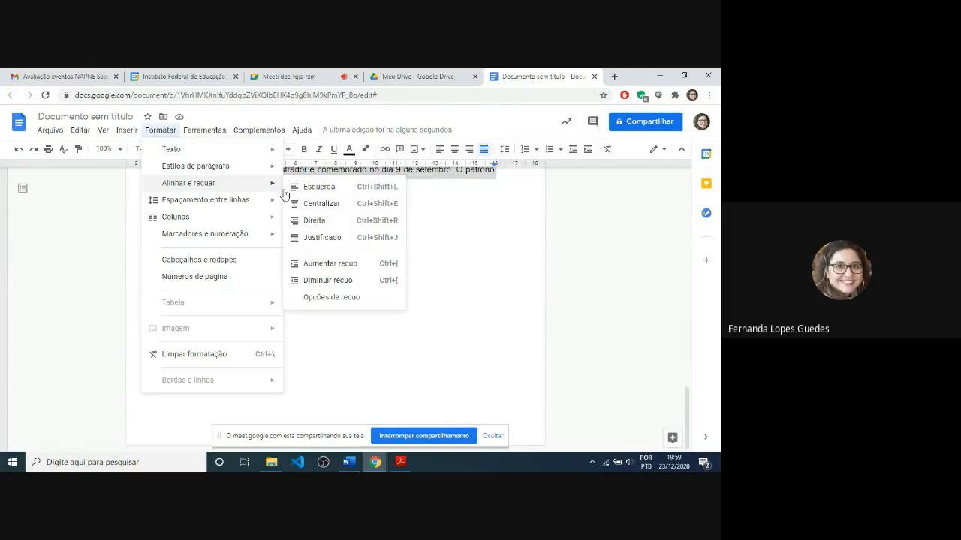
left_click(347, 299)
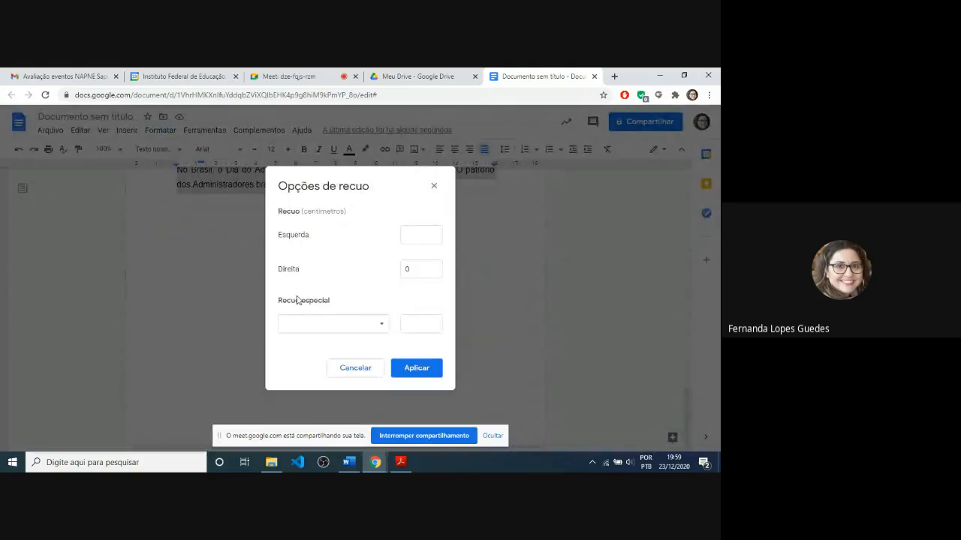
left_click(337, 329)
left_click(338, 330)
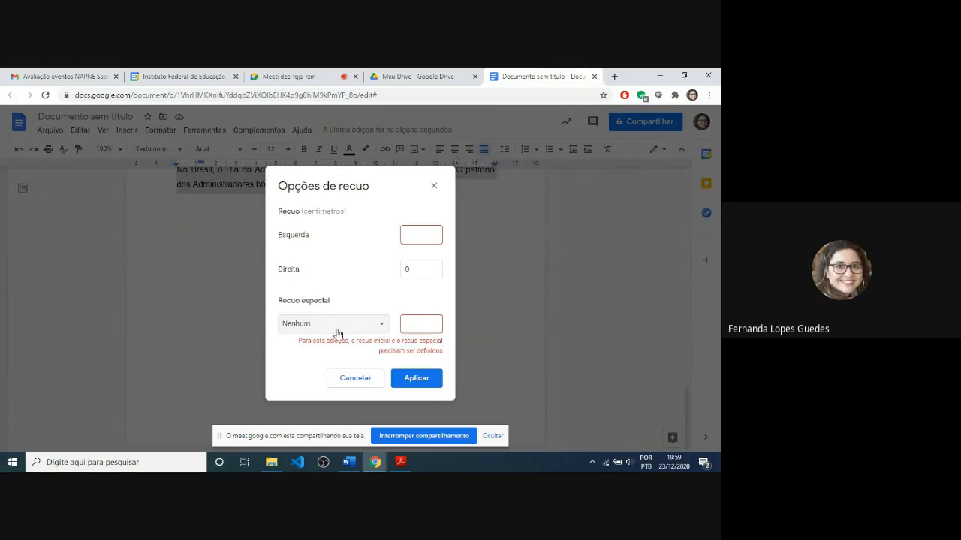
left_click(337, 331)
left_click(333, 342)
left_click_drag(416, 324, 419, 325)
type("5")
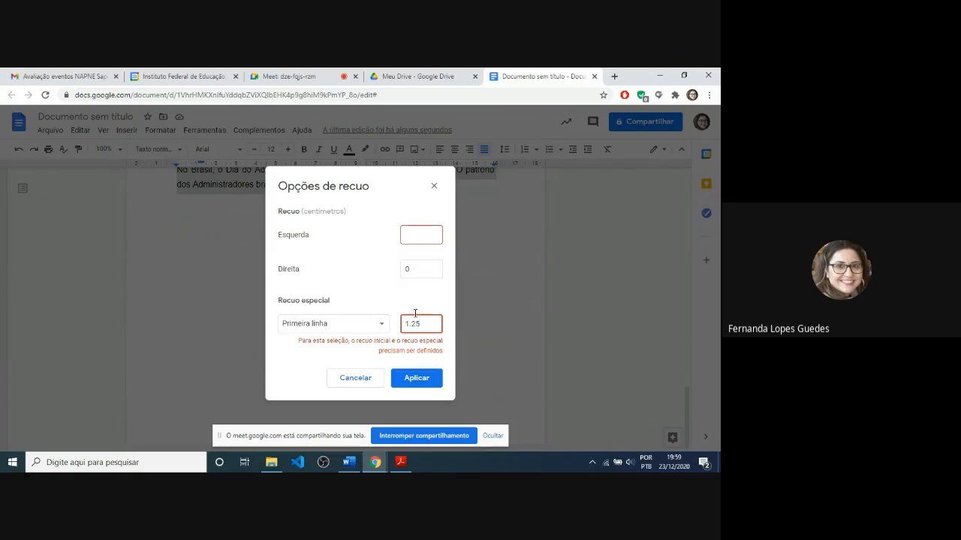
left_click(425, 231)
type("0")
left_click(399, 377)
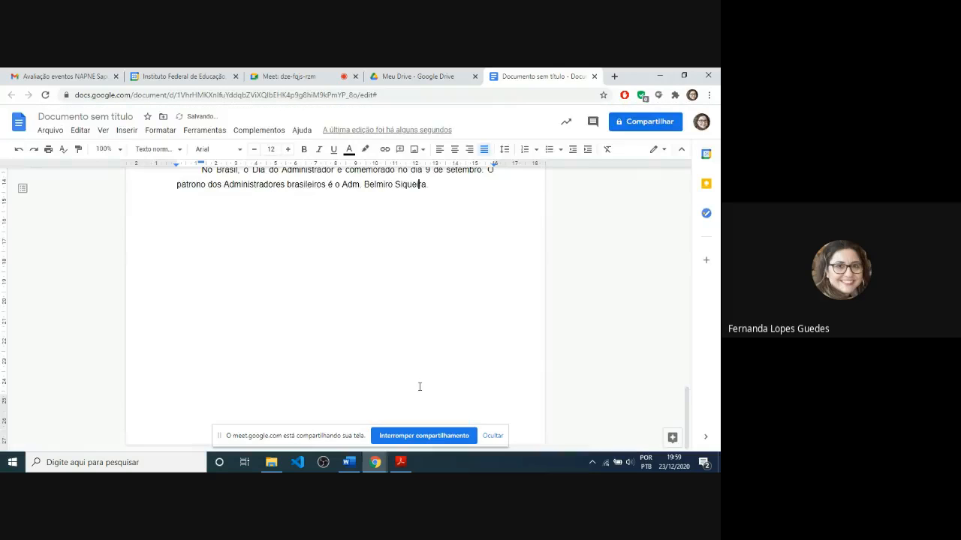
Remove the blank line above the "Pressupõe a existência" paragraph, keeping that paragraph's first-line indent
scroll(420, 387, "up", 1)
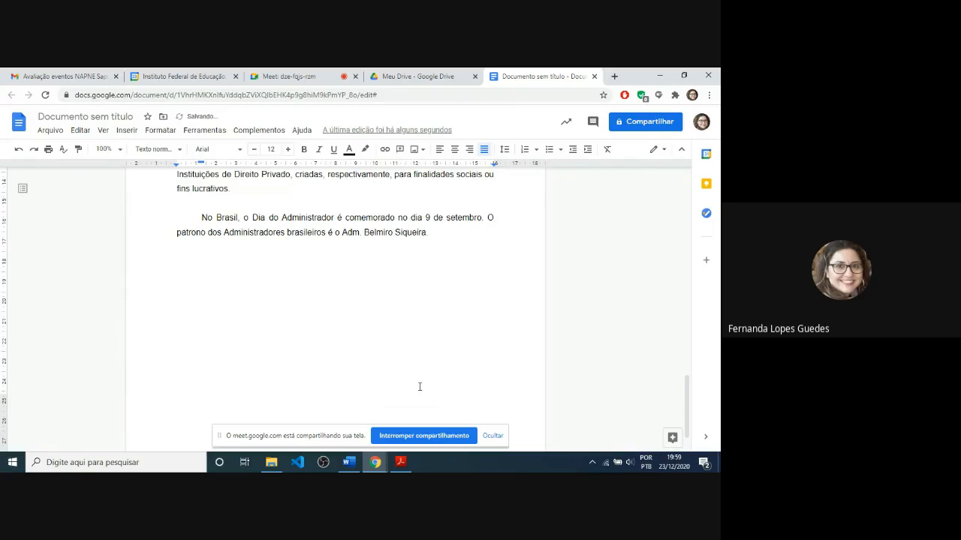
scroll(419, 386, "up", 5)
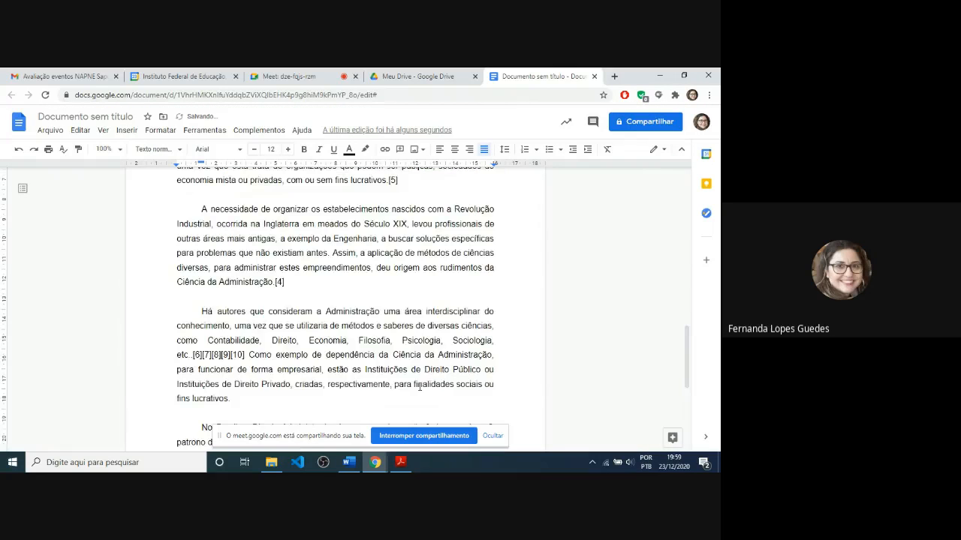
scroll(419, 387, "up", 10)
scroll(419, 386, "up", 1)
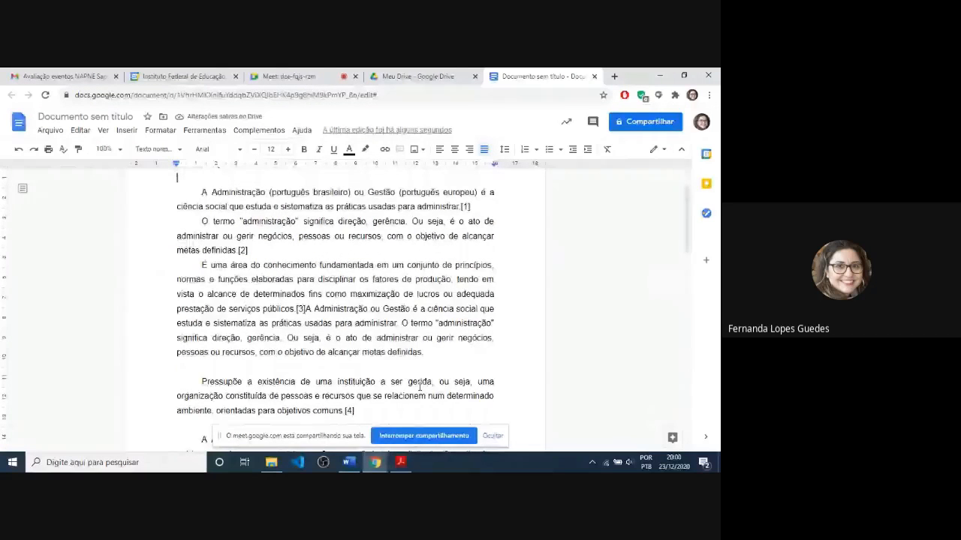
scroll(419, 387, "up", 1)
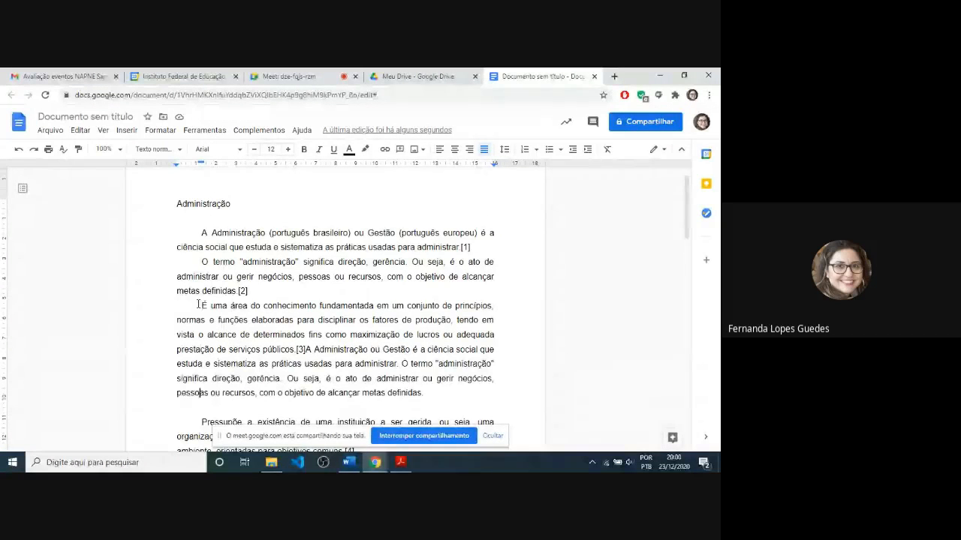
key("Down")
key("Delete")
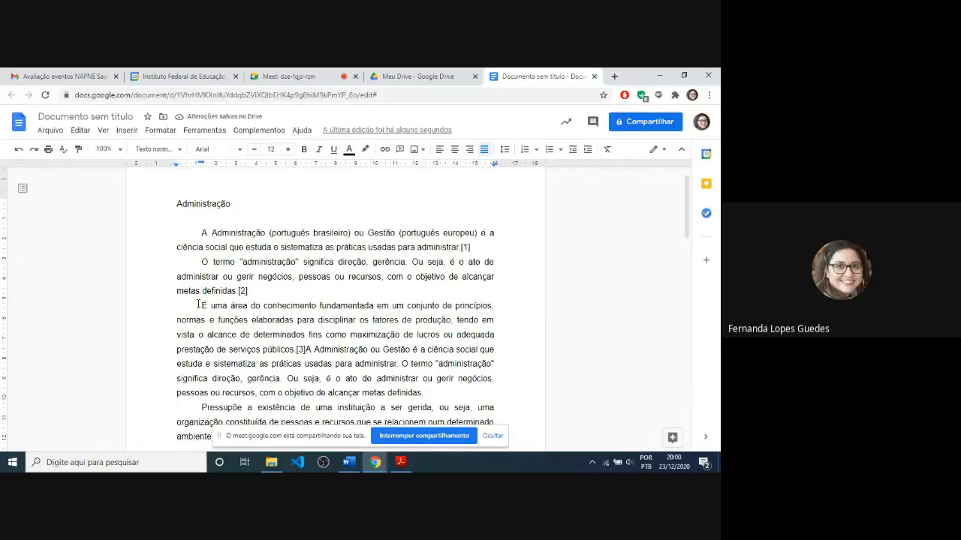
key("BackSpace")
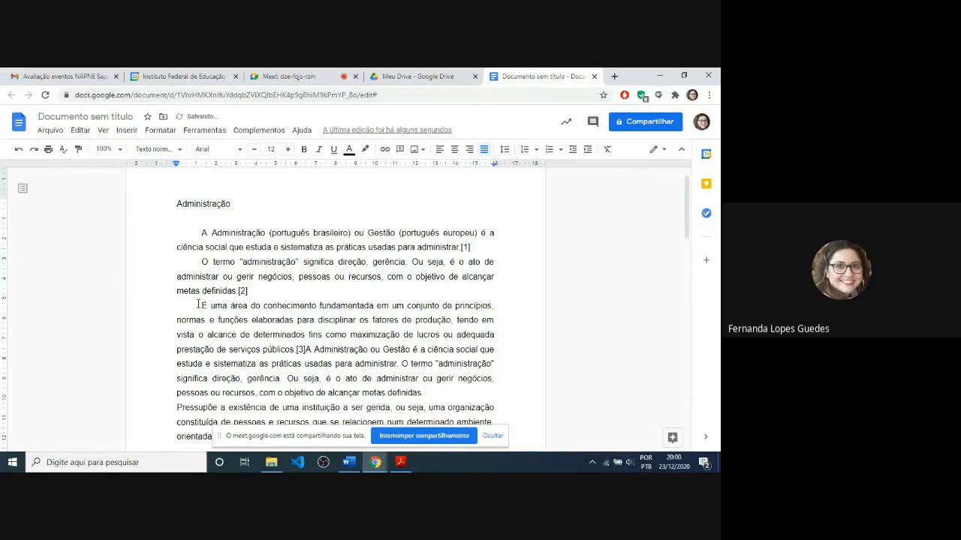
key("Tab")
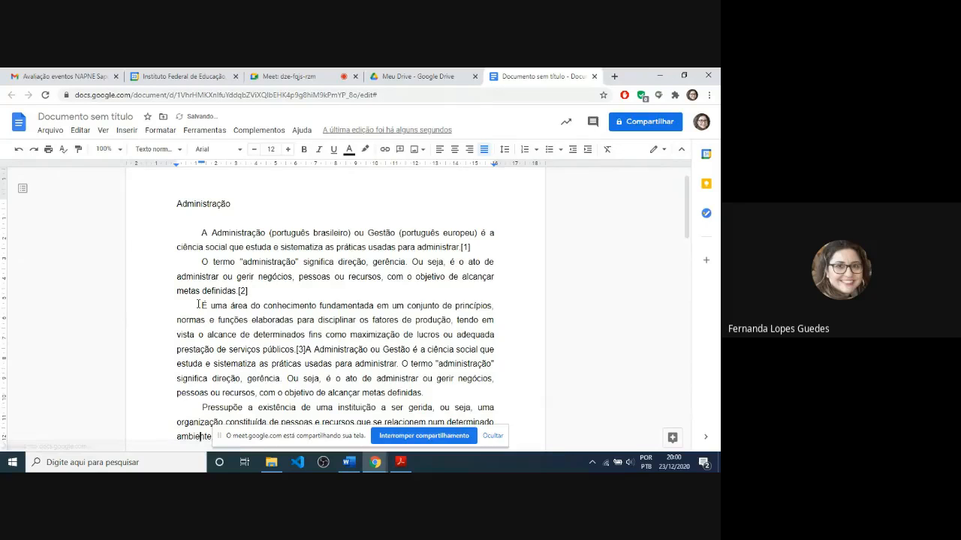
Remove the blank line above the "A Administração ou Gestão é a ciência social" paragraph, keeping its first line indented
key("Down")
key("Down")
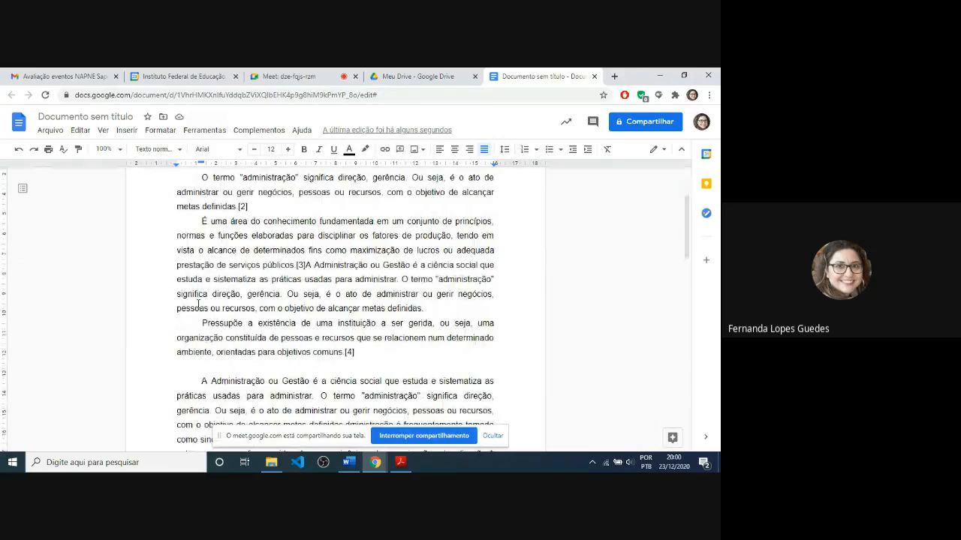
key("BackSpace")
key("BackSpace")
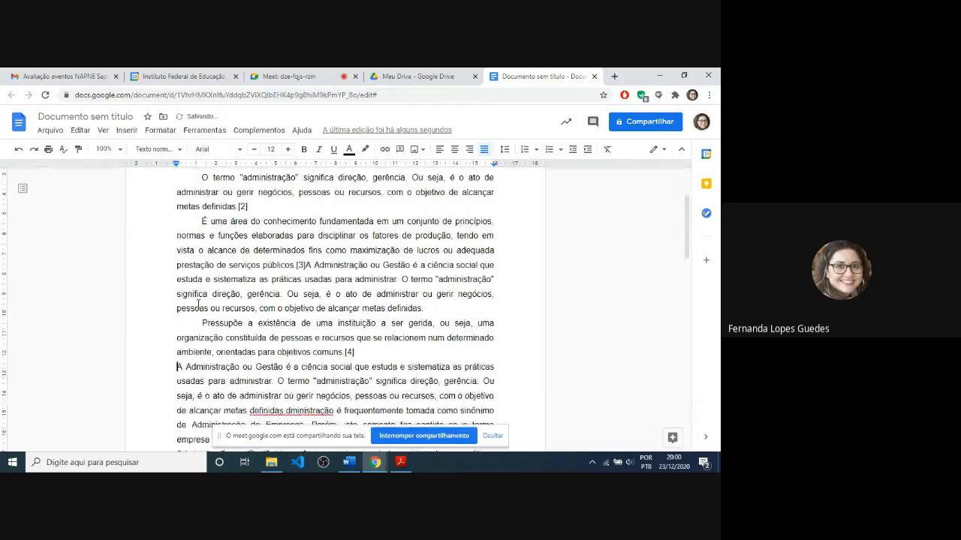
key("BackSpace")
key("Return")
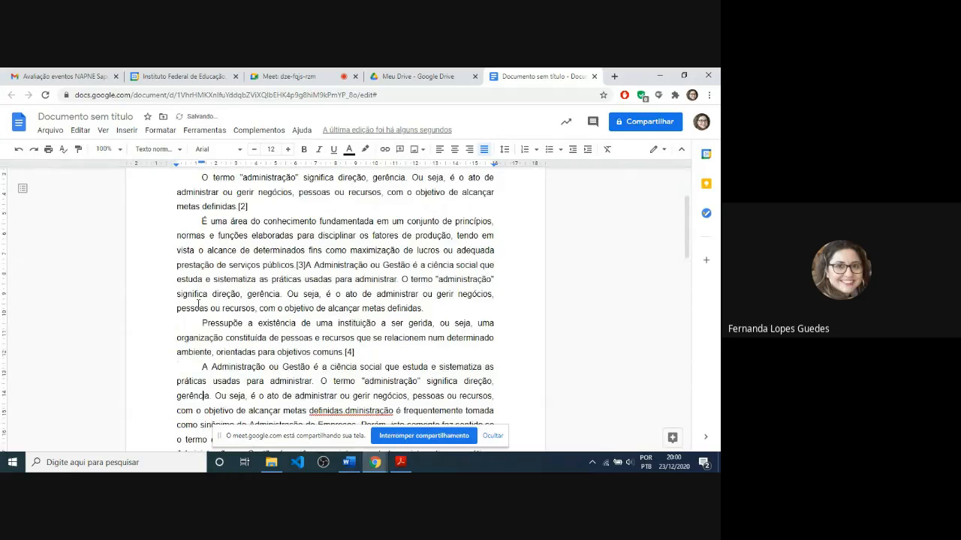
Delete the blank line between the "A necessidade de organizar" and "Há autores que consideram" paragraphs
key("Down")
key("Down")
key("Down")
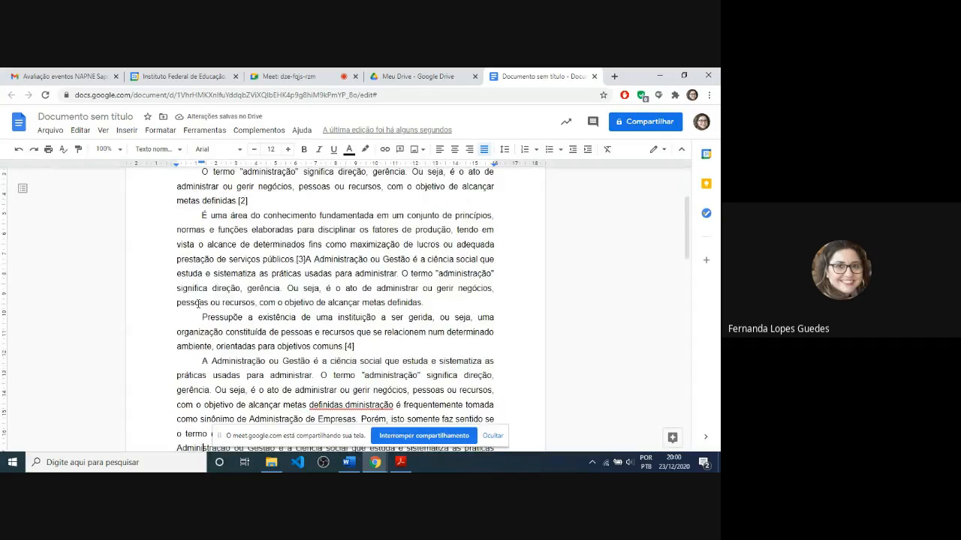
key("Down")
key("Down")
key("Down")
key("Down")
key("Down")
key("Down")
key("Down")
key("Down")
key("Down")
key("Down")
key("Down")
key("Down")
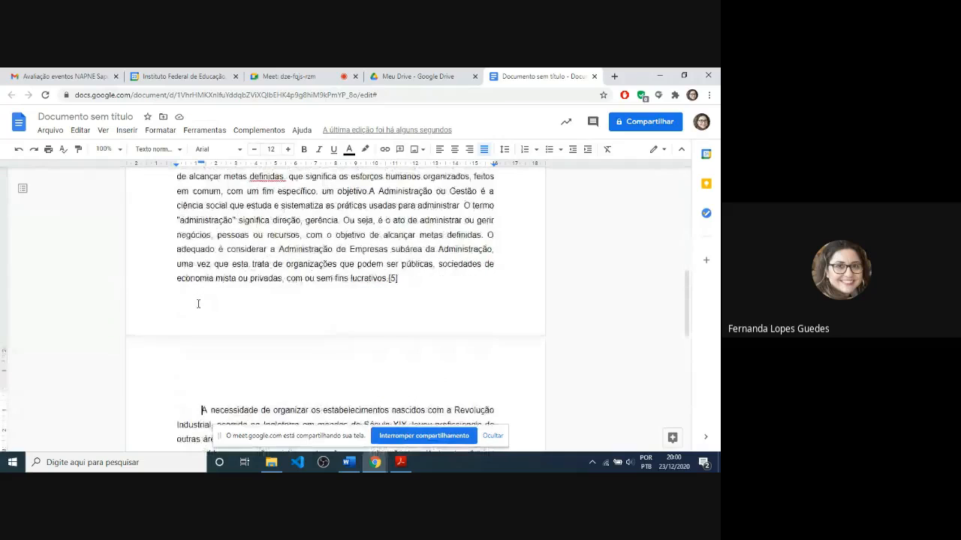
key("Down")
key("Down")
key("Down")
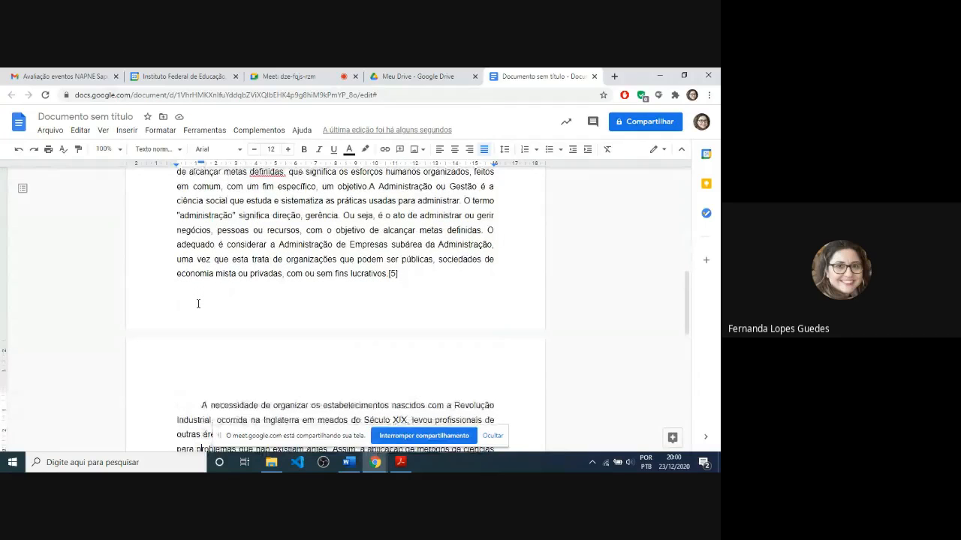
key("Down")
key("Down")
key("Down")
key("Delete")
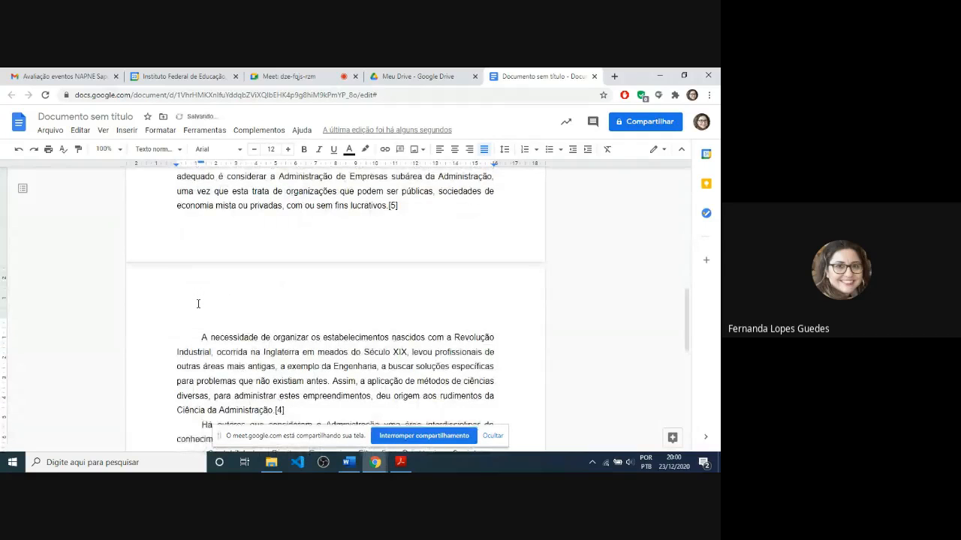
Delete the blank line above the last paragraph, which begins "No Brasil, o Dia do Administrador"
key("Down")
key("Down")
key("Down")
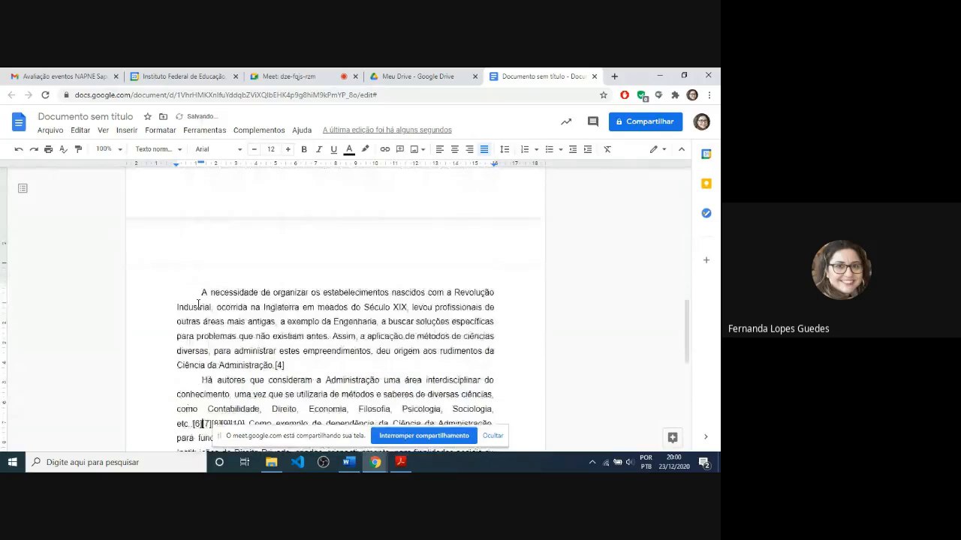
key("Down")
key("Down")
key("Down")
key("Down")
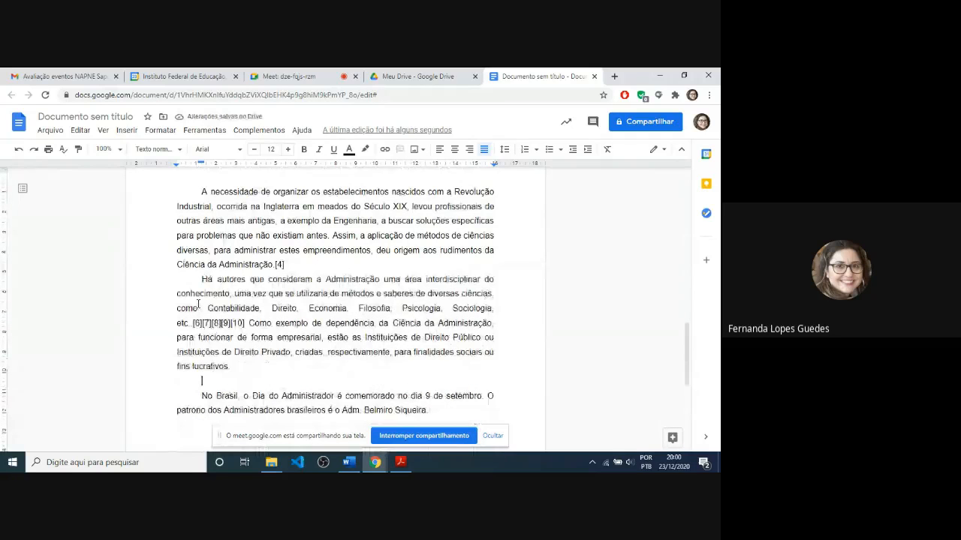
key("Delete")
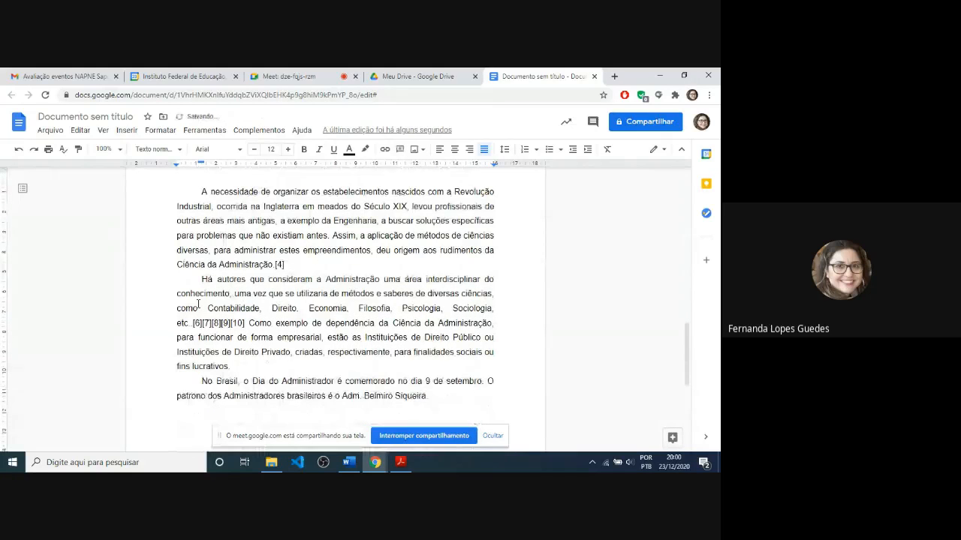
Review the paragraph spacing and indents from the last paragraph back up to the "Administração" title
key("Down")
scroll(198, 304, "down", 3)
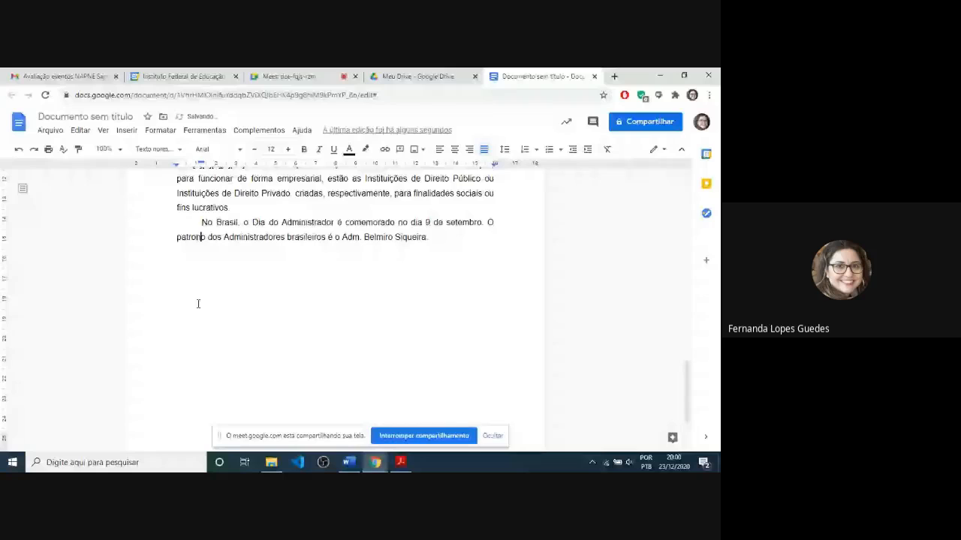
scroll(198, 304, "up", 3)
scroll(198, 304, "up", 5)
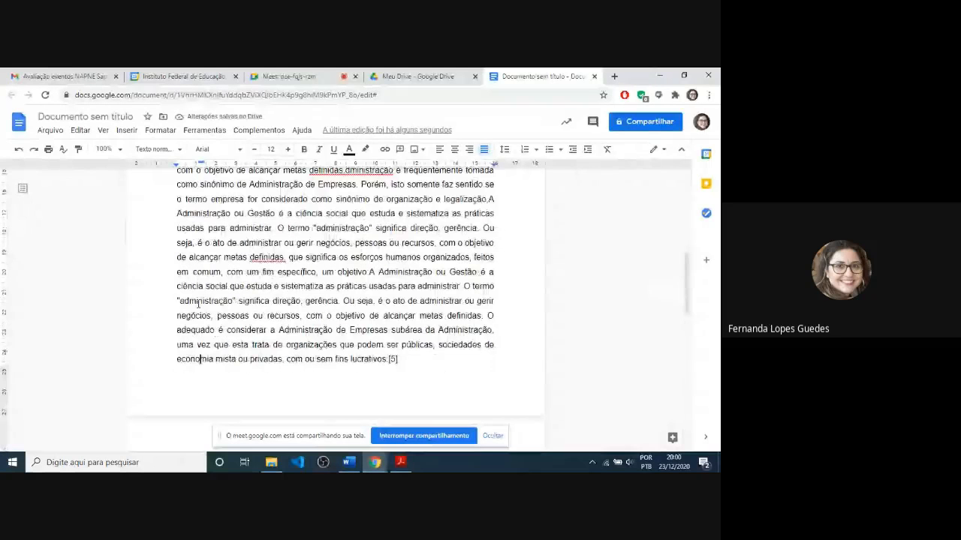
scroll(198, 304, "up", 2)
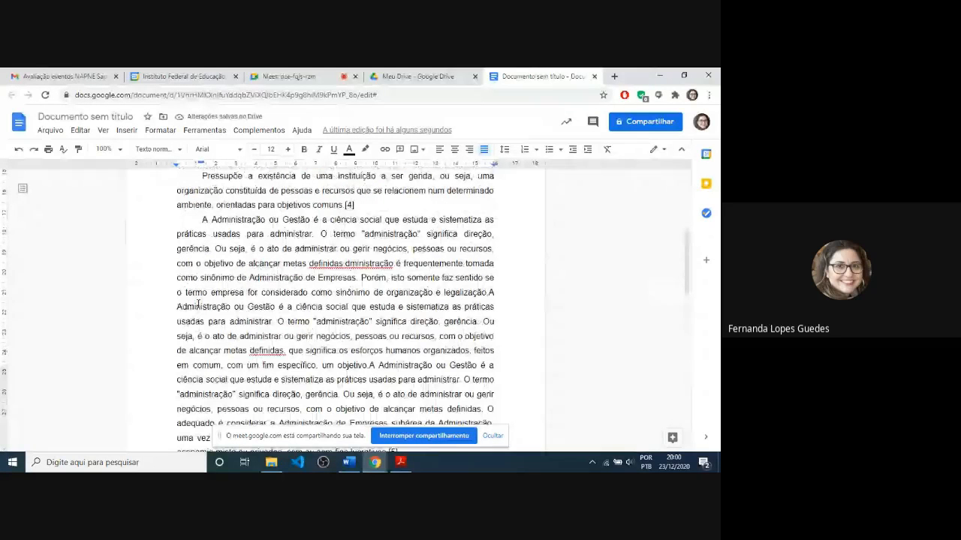
scroll(199, 304, "up", 4)
scroll(198, 304, "up", 2)
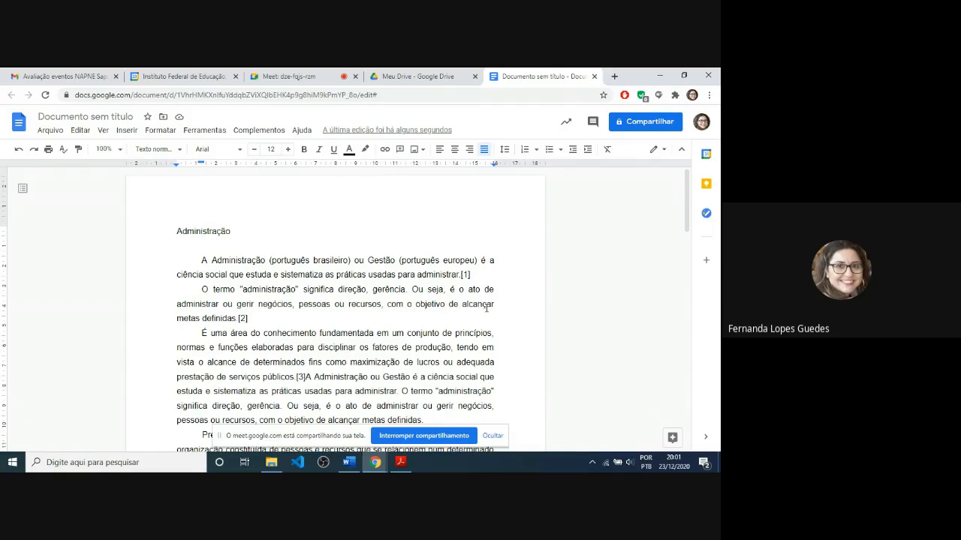
Switch to the Google Meet call to check the chat, and return to the Google Docs document
left_click(328, 75)
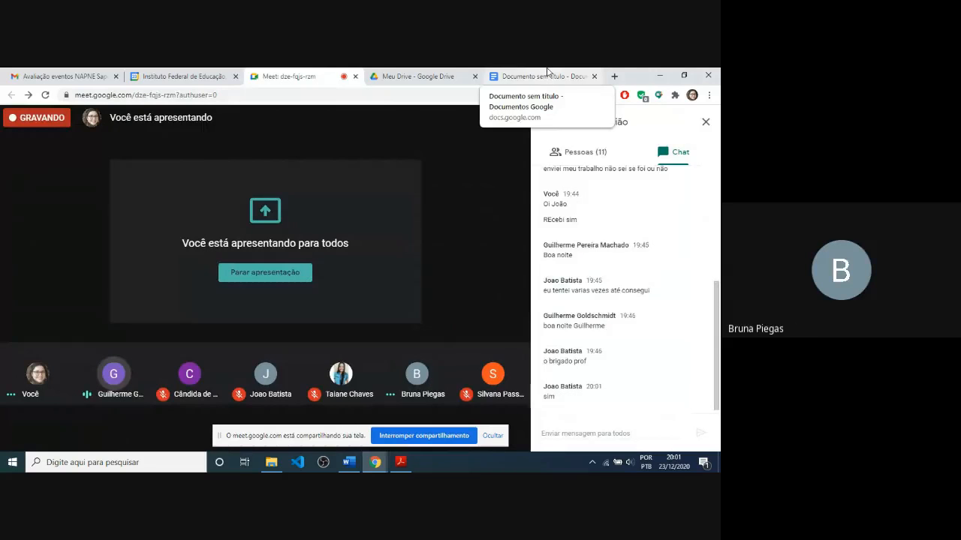
left_click(548, 72)
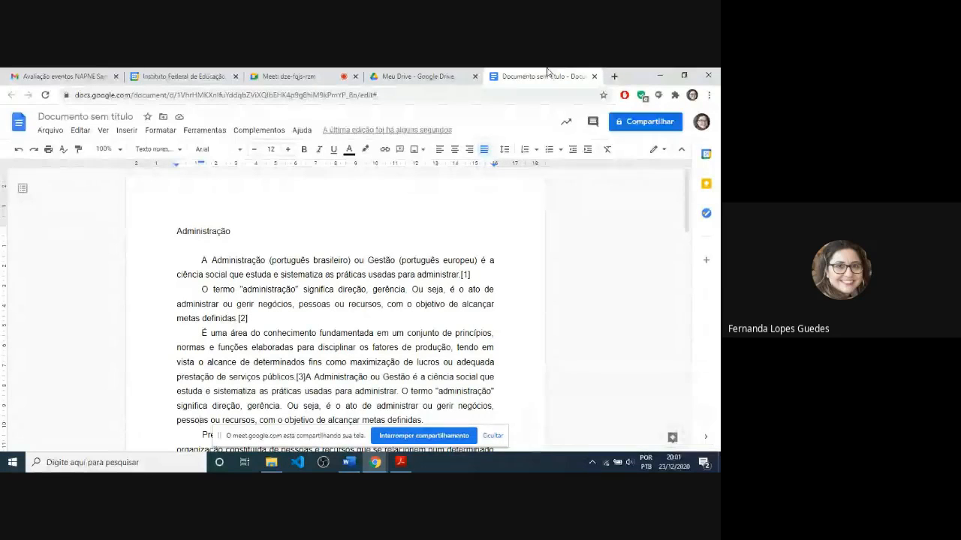
Check the ABNT paper and margin rules in abnt.pdf in Adobe Acrobat Reader, and return to the Google Docs document
left_click(400, 463)
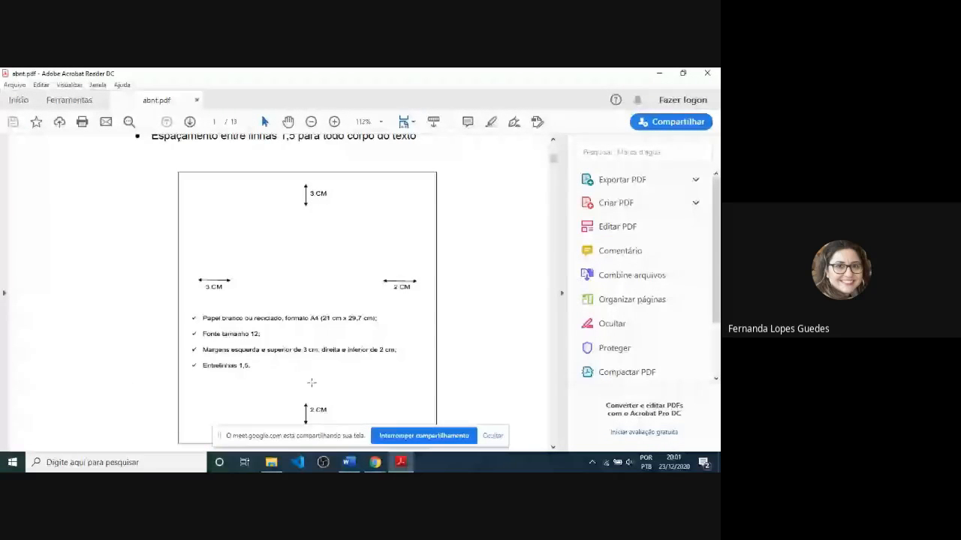
mouse_move(375, 462)
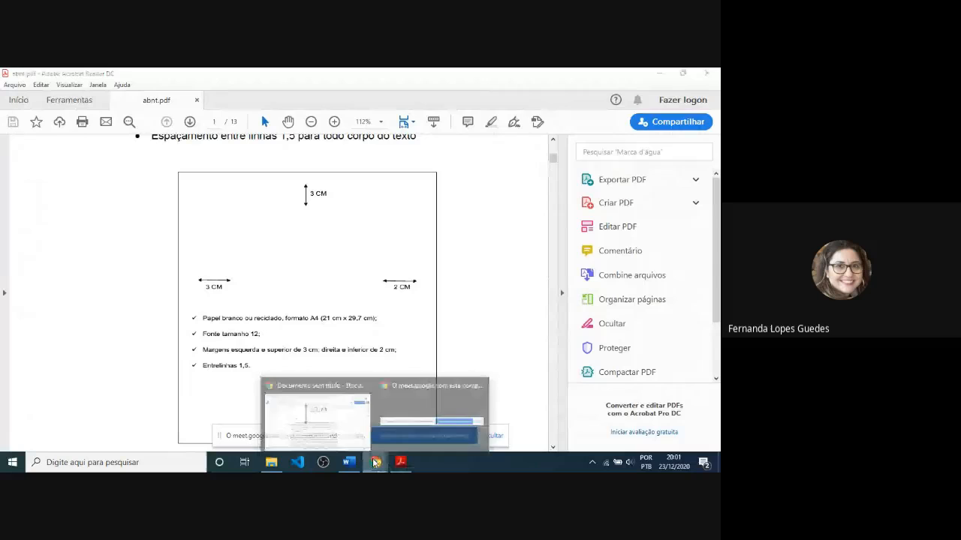
left_click(336, 432)
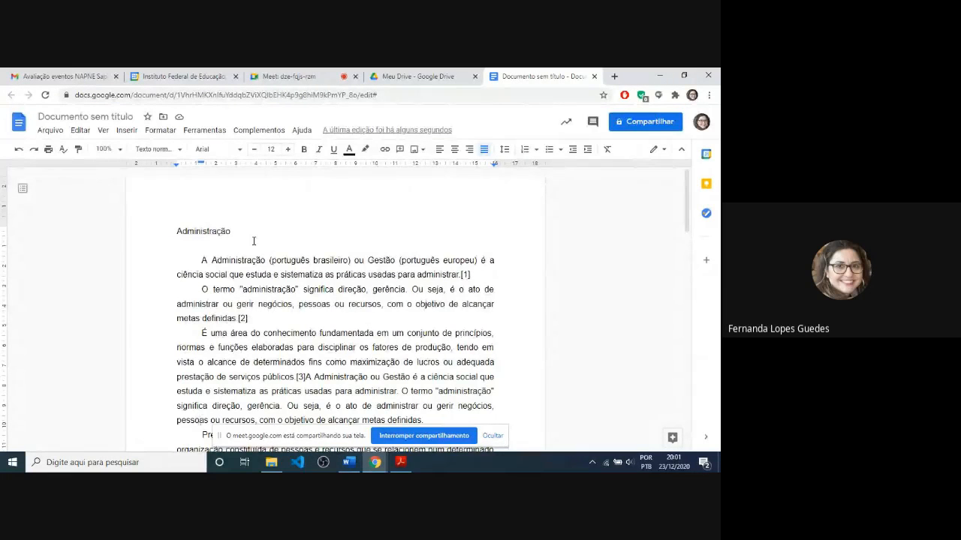
Change the page orientation to landscape in the page setup, and undo the change
left_click(50, 134)
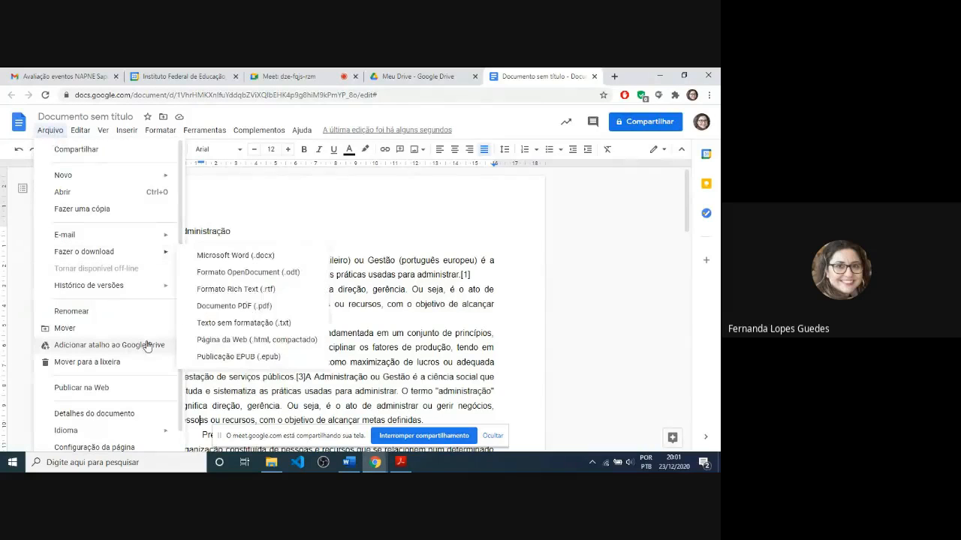
scroll(180, 349, "down", 1)
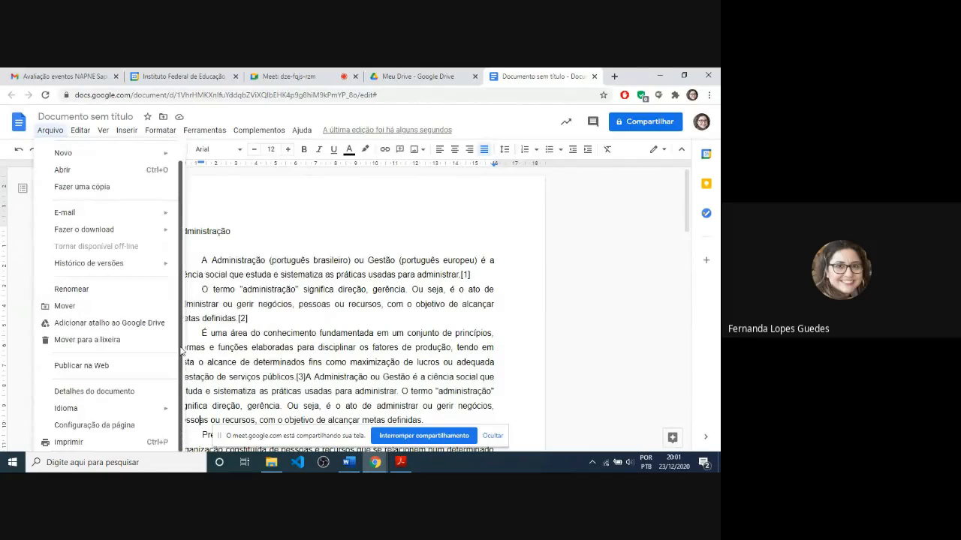
left_click(109, 428)
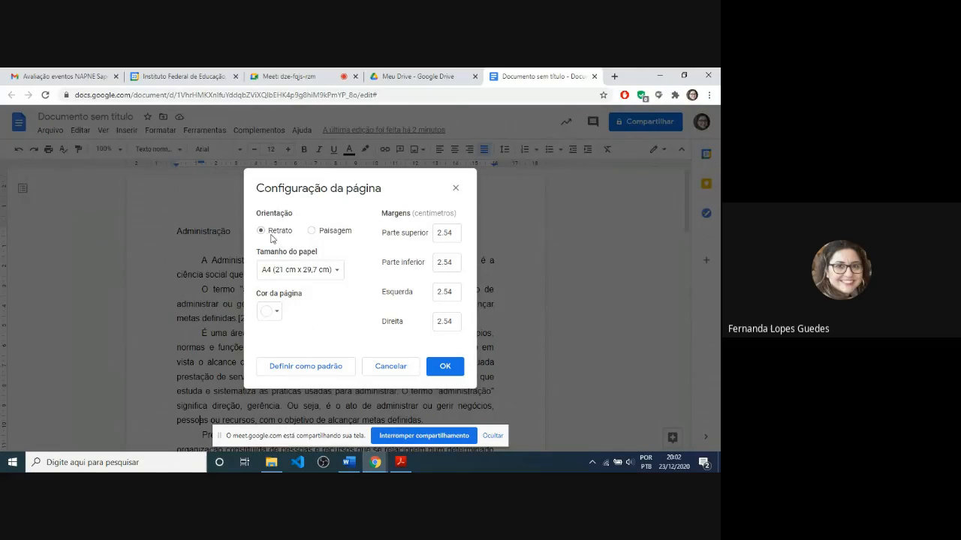
left_click(313, 232)
left_click(446, 367)
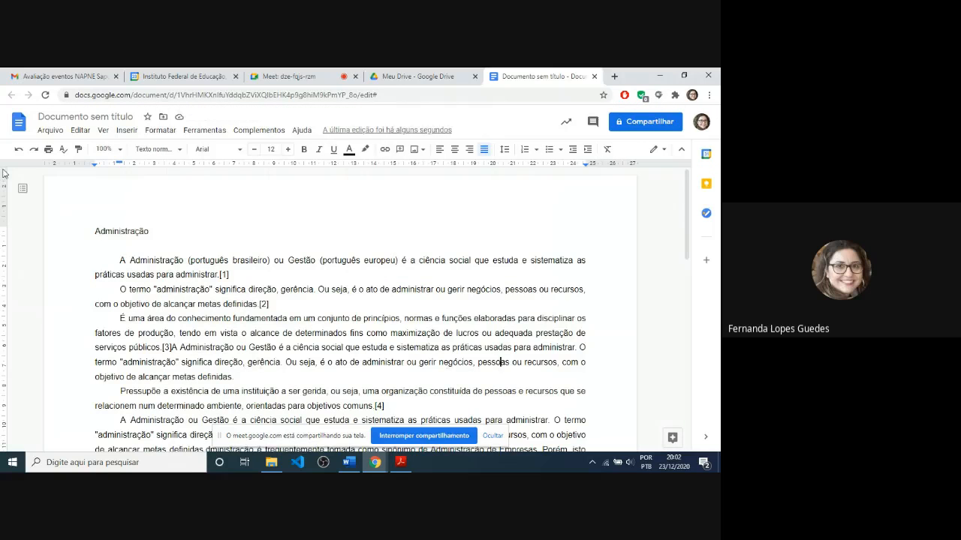
left_click(18, 152)
Review the orientation, paper size options and margin fields in the page setup, and close it without applying changes
left_click(51, 130)
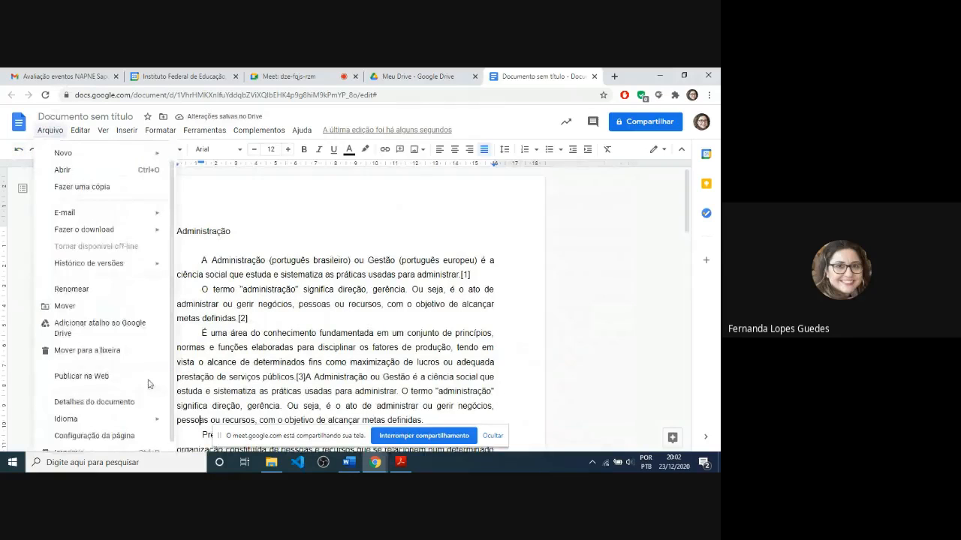
left_click(127, 426)
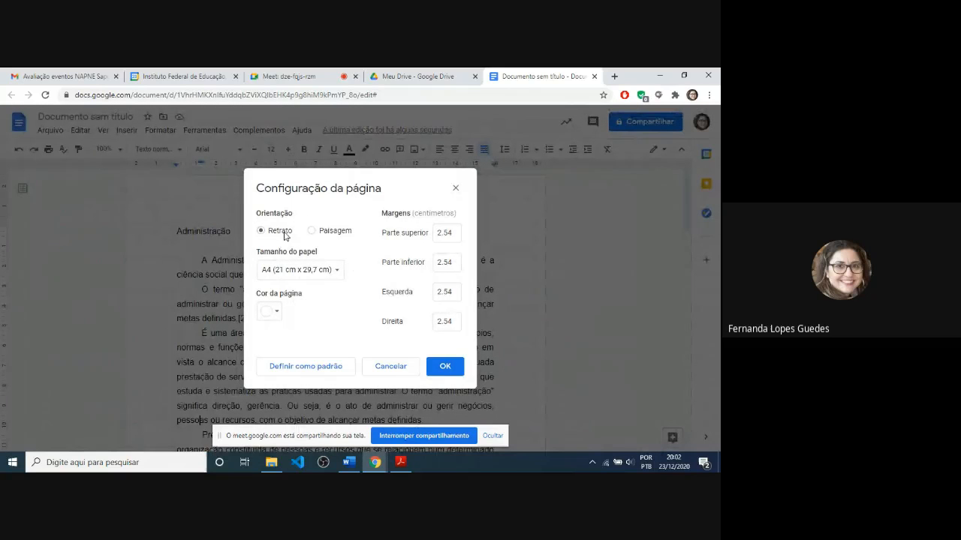
left_click(324, 270)
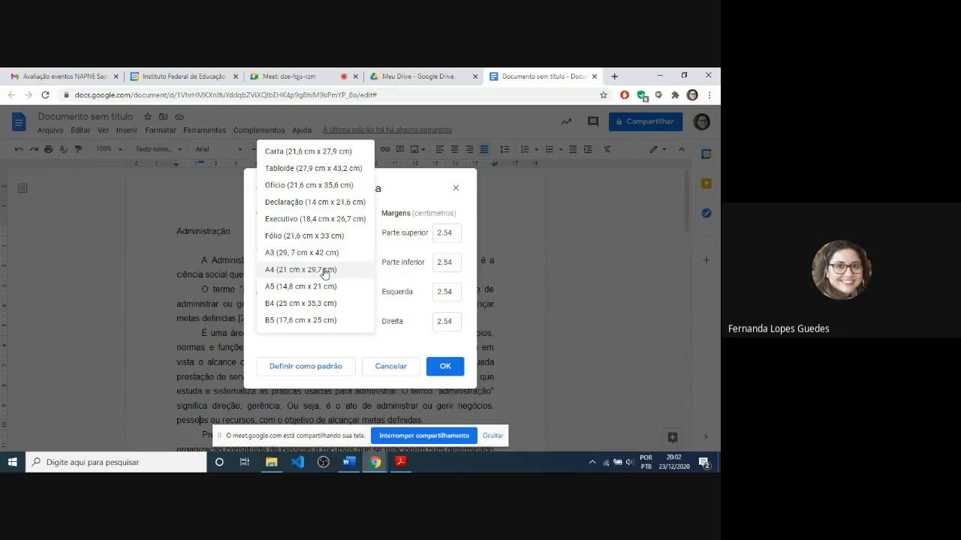
left_click(177, 285)
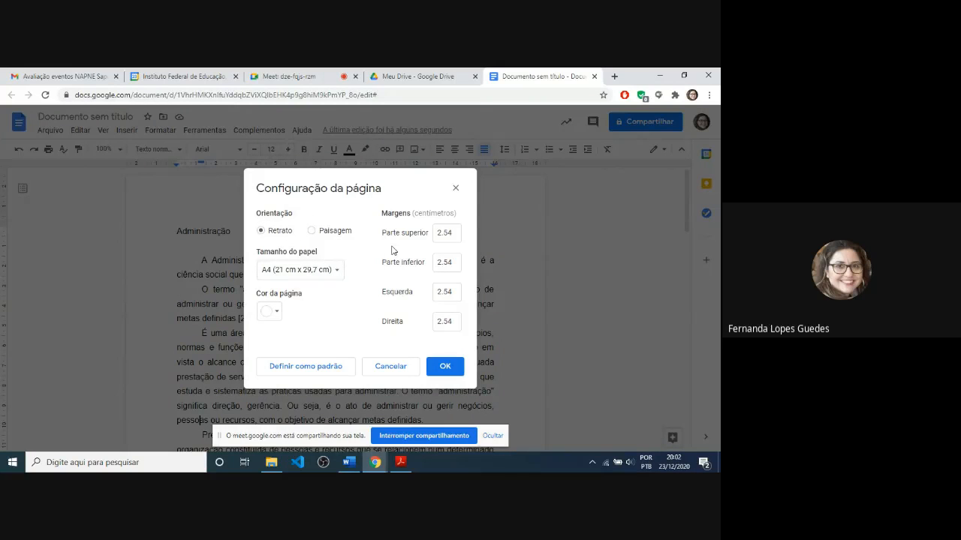
left_click(436, 232)
left_click(394, 372)
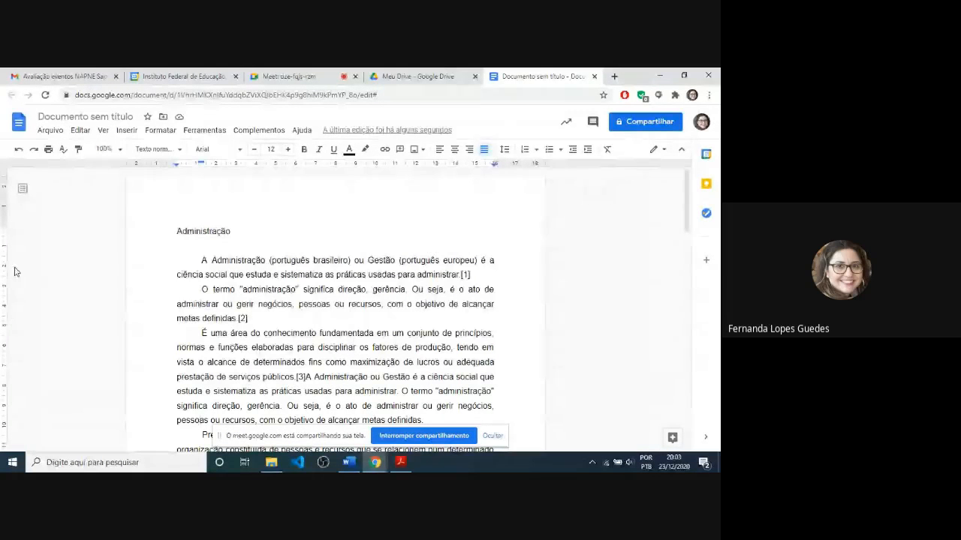
Hide the document's ruler and show it again
left_click(103, 134)
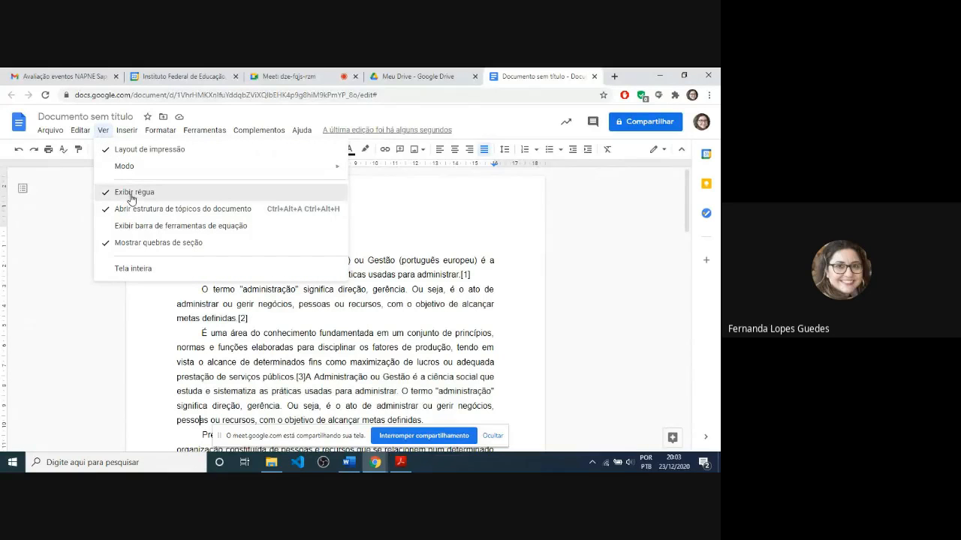
left_click(131, 196)
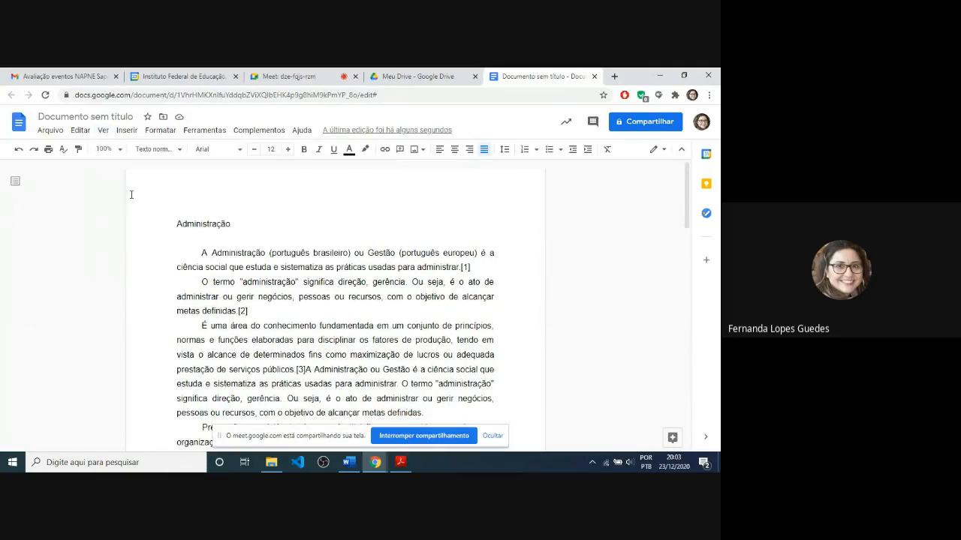
left_click(103, 135)
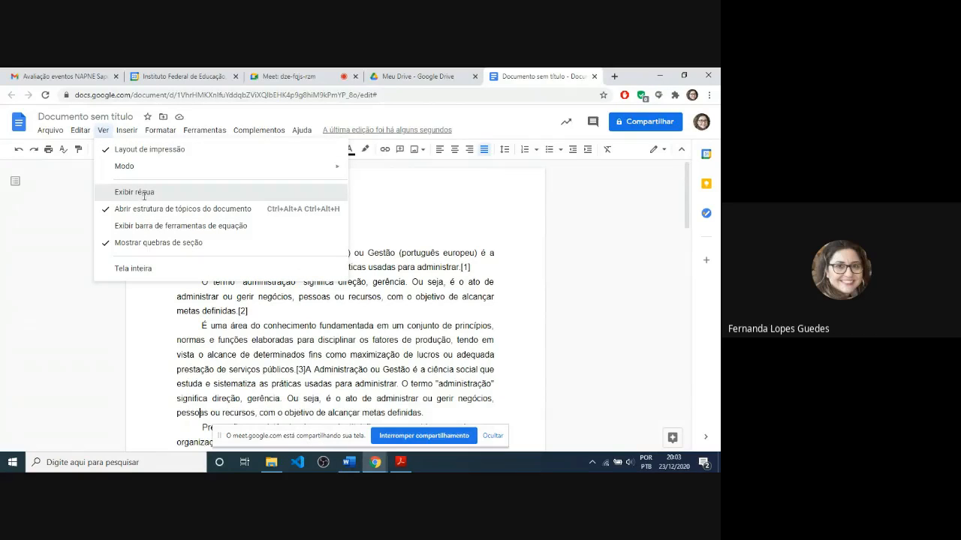
left_click(144, 195)
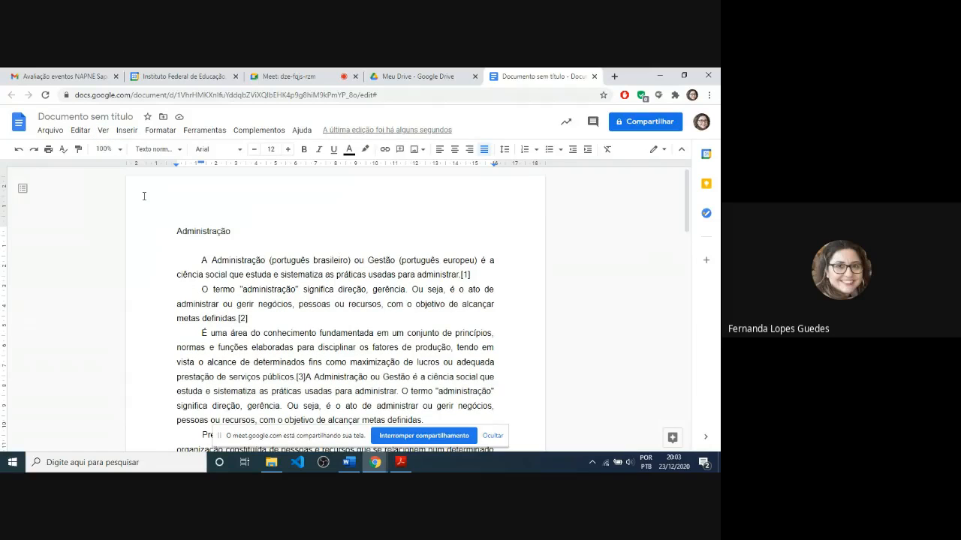
Examine the page margins against the rulers on the first two pages, and return to the "Administração" title
left_click(231, 233)
left_click(183, 198)
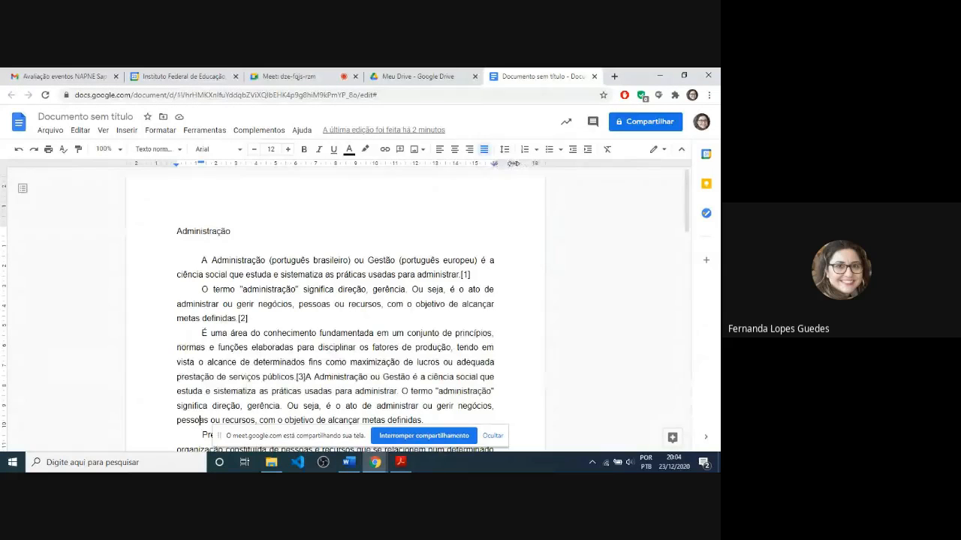
left_click(515, 201)
left_click_drag(479, 237, 488, 253)
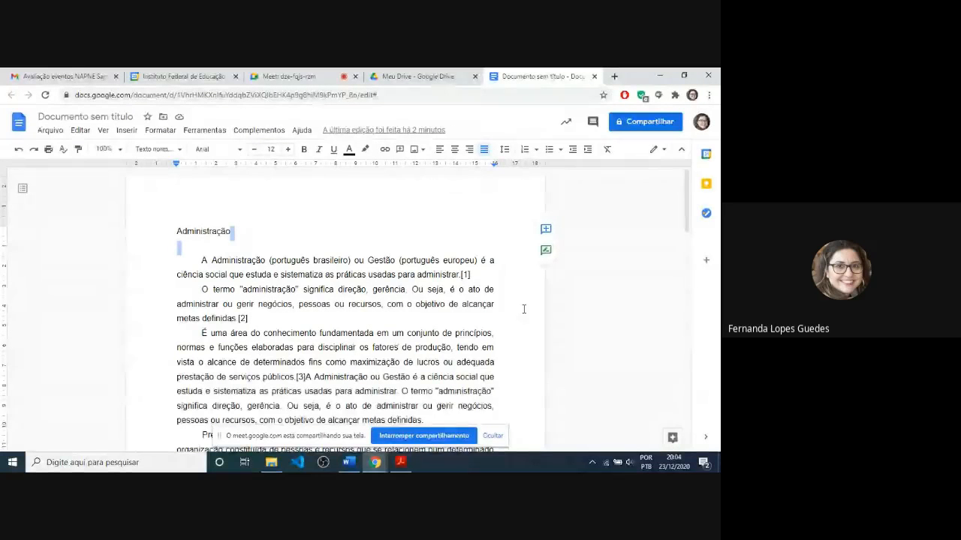
scroll(524, 310, "down", 5)
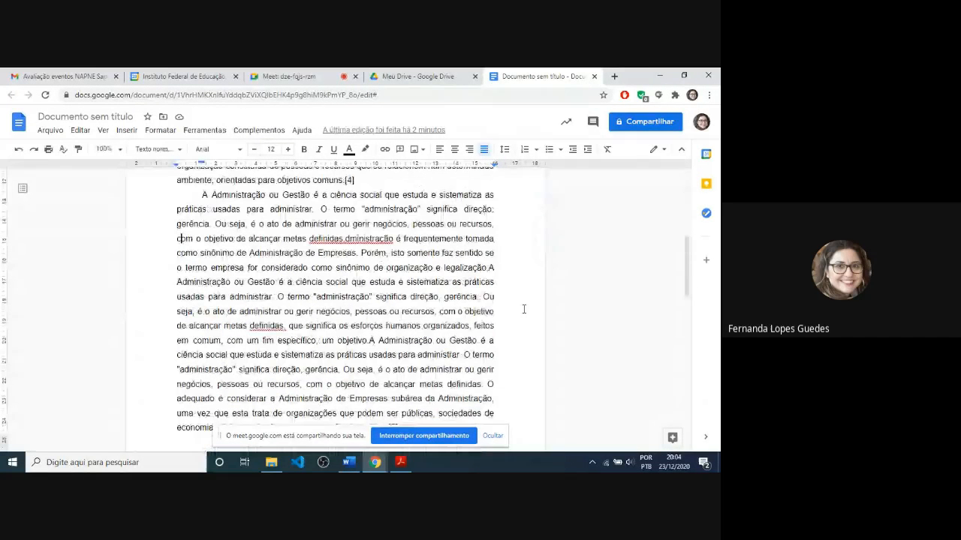
scroll(524, 309, "down", 5)
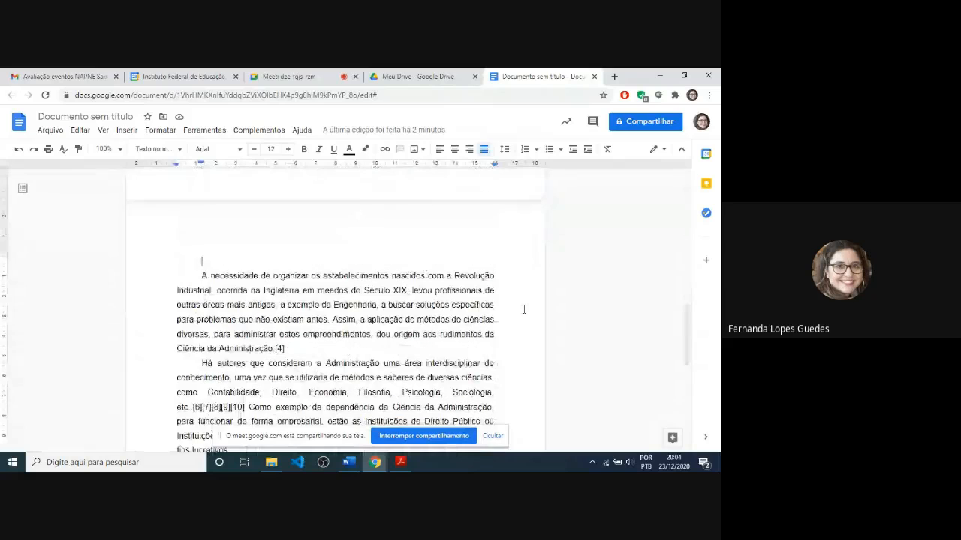
scroll(524, 310, "up", 3)
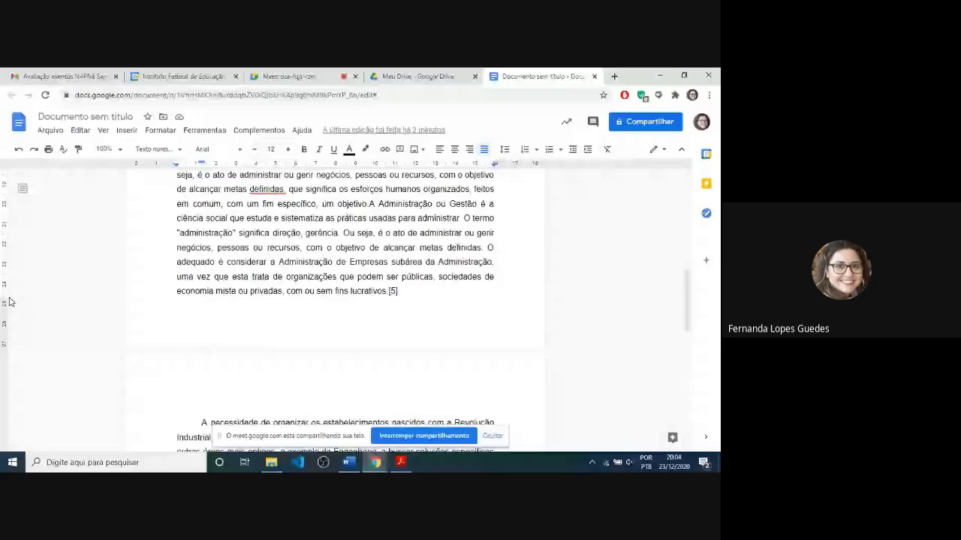
scroll(10, 302, "up", 2)
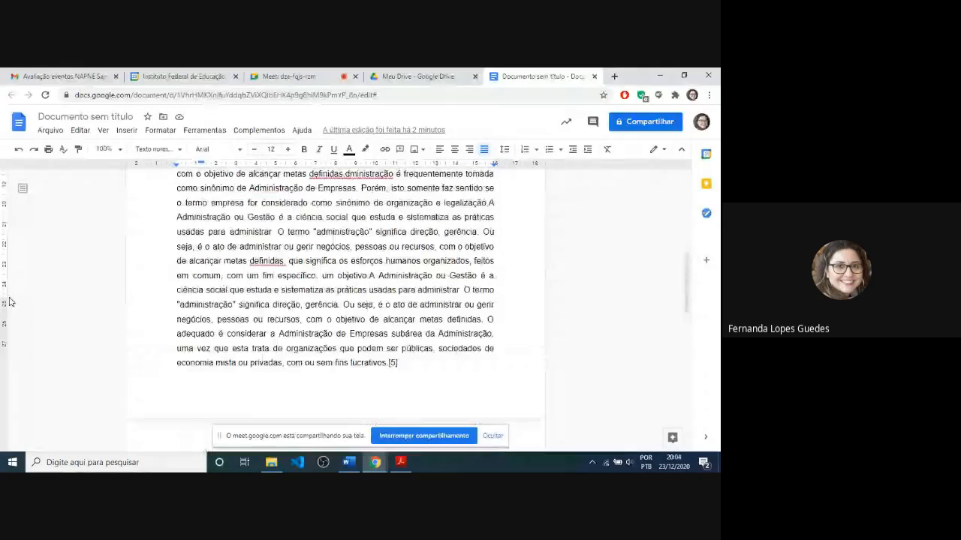
key("ctrl+Home")
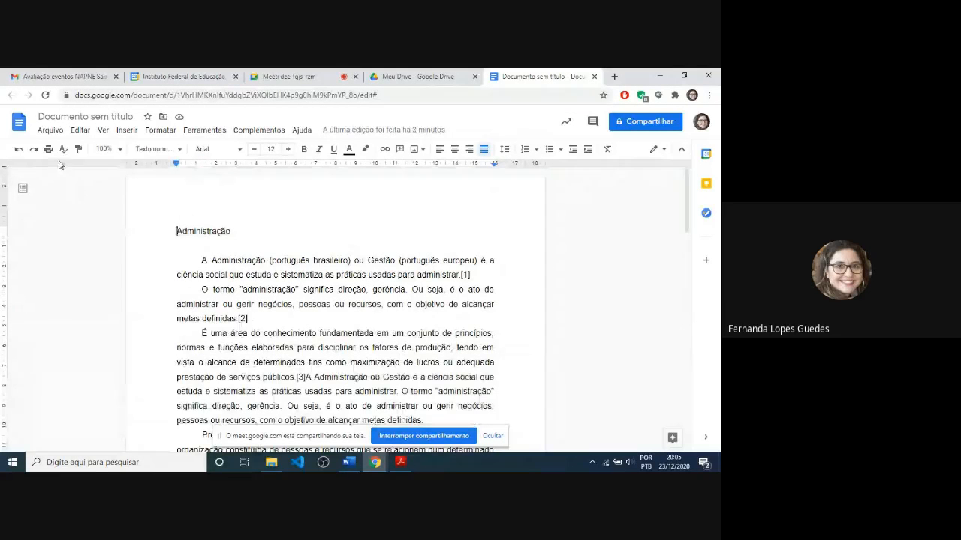
Set the page margins to 3 cm at the top, 2 cm at the bottom, 3 cm on the left and 2 cm on the right
left_click(49, 131)
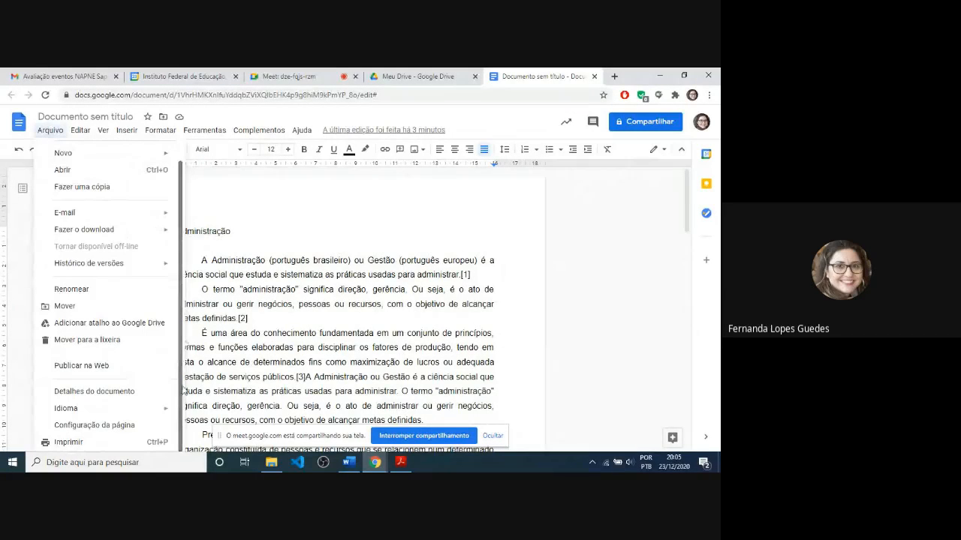
left_click(120, 425)
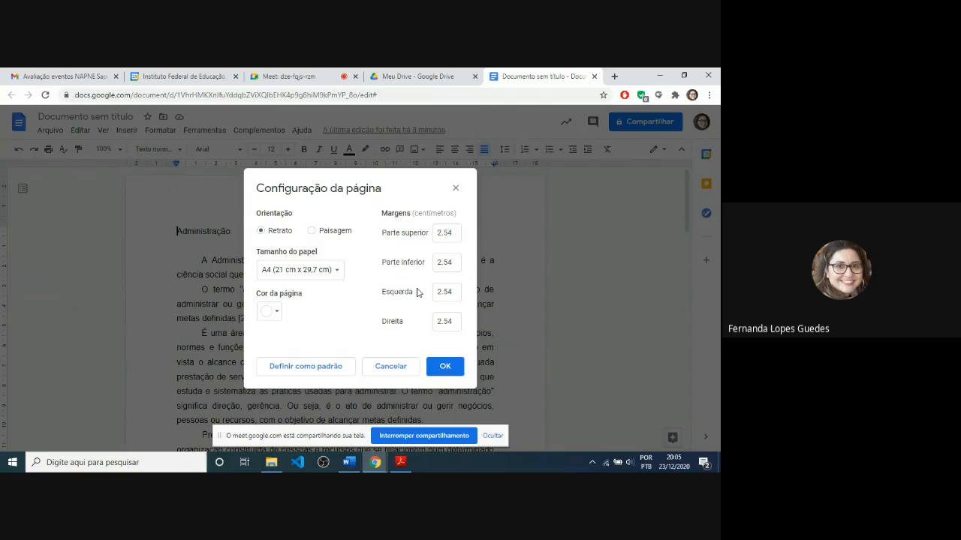
left_click(433, 234)
double_click(434, 233)
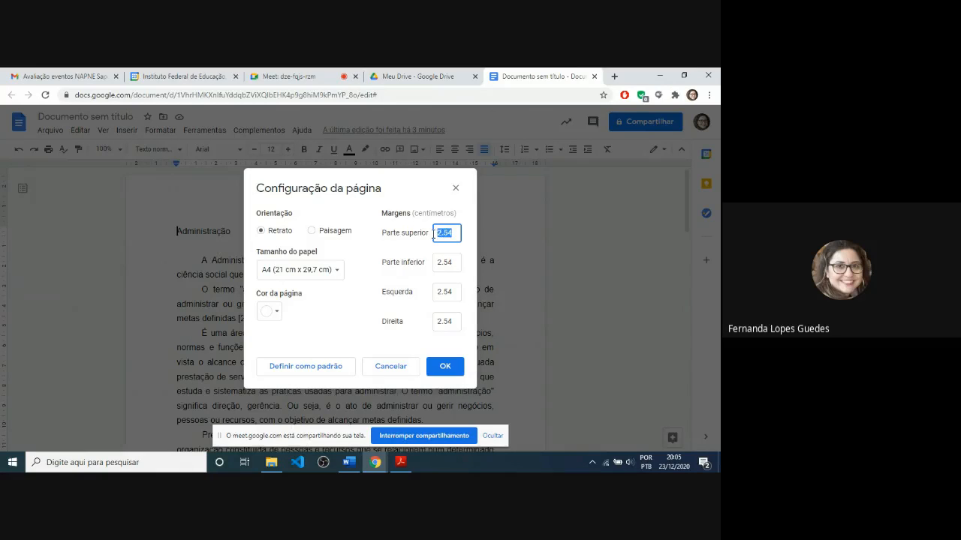
type("3")
double_click(434, 263)
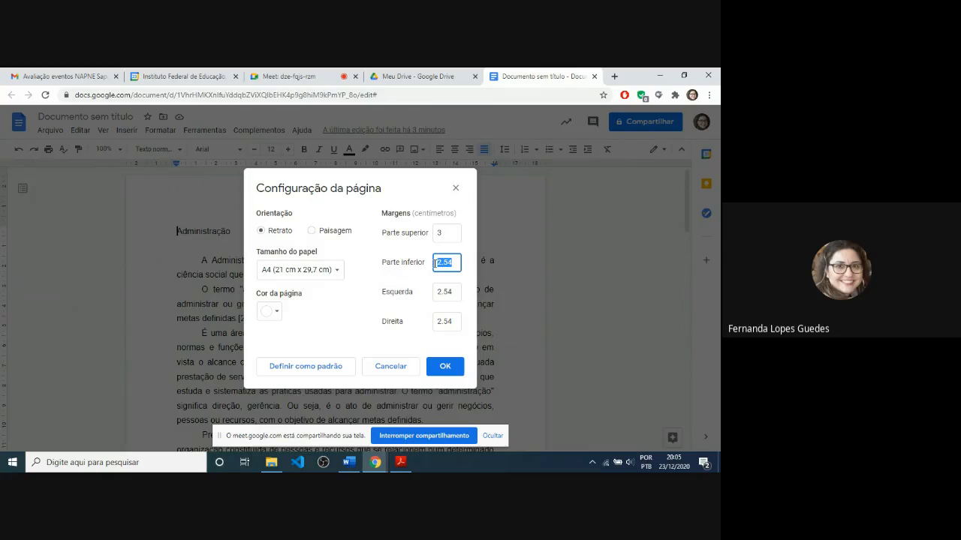
type("2")
left_click_drag(456, 294, 437, 296)
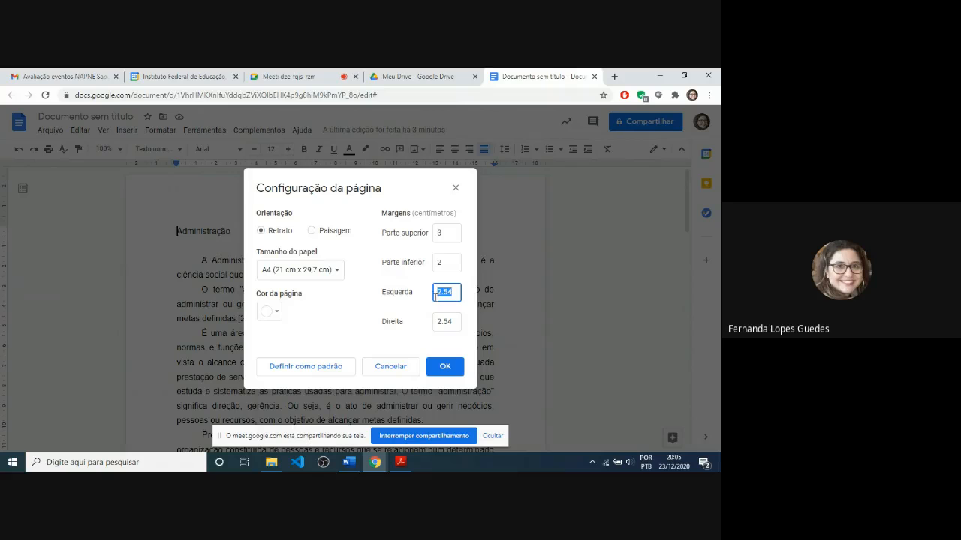
type("3")
left_click_drag(454, 321, 433, 321)
type("2")
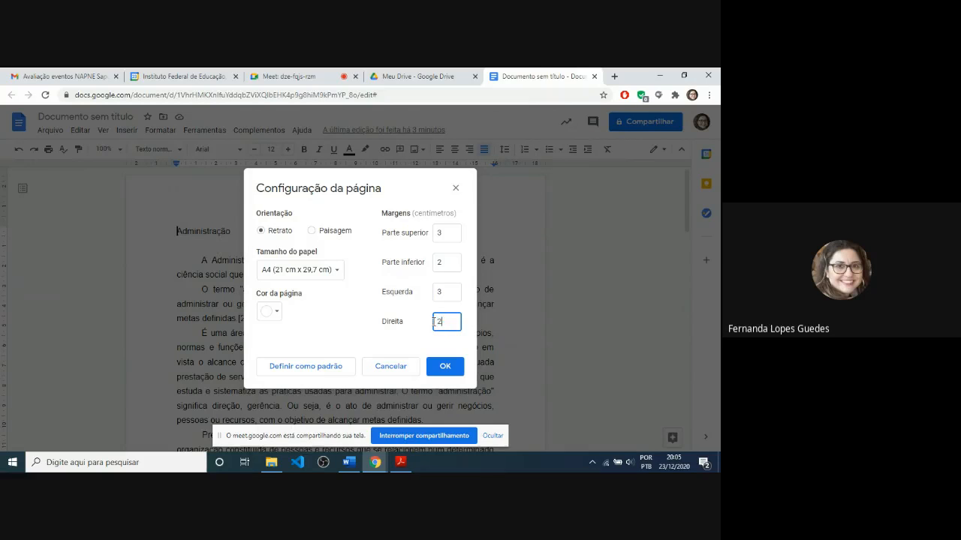
left_click(454, 367)
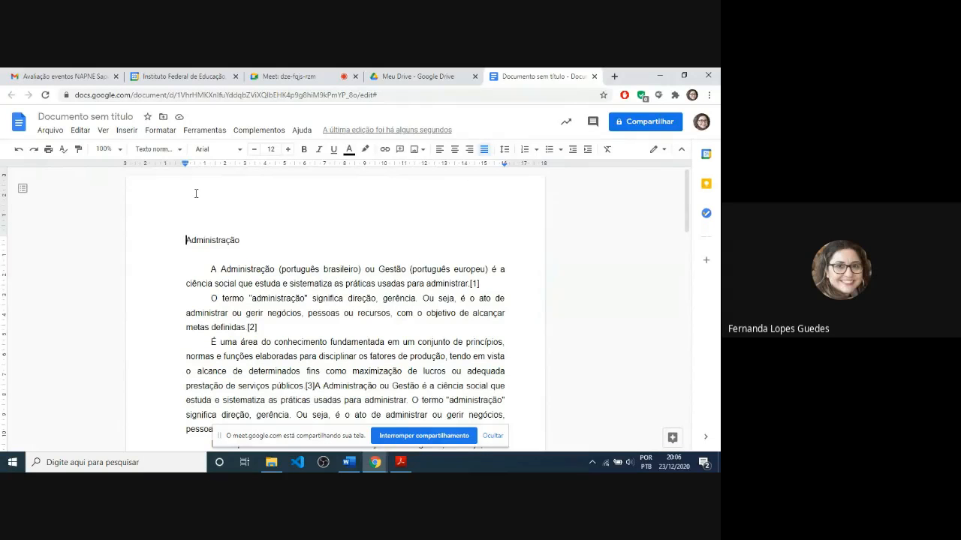
Review the margins at the break between the first and second pages, and return to the document's start
scroll(196, 193, "down", 15)
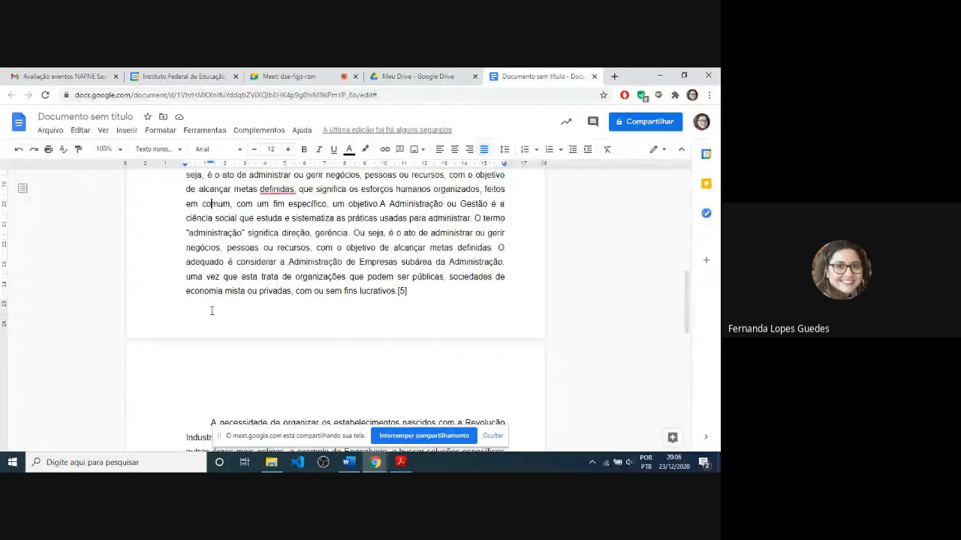
scroll(211, 310, "up", 2)
key("ctrl+Home")
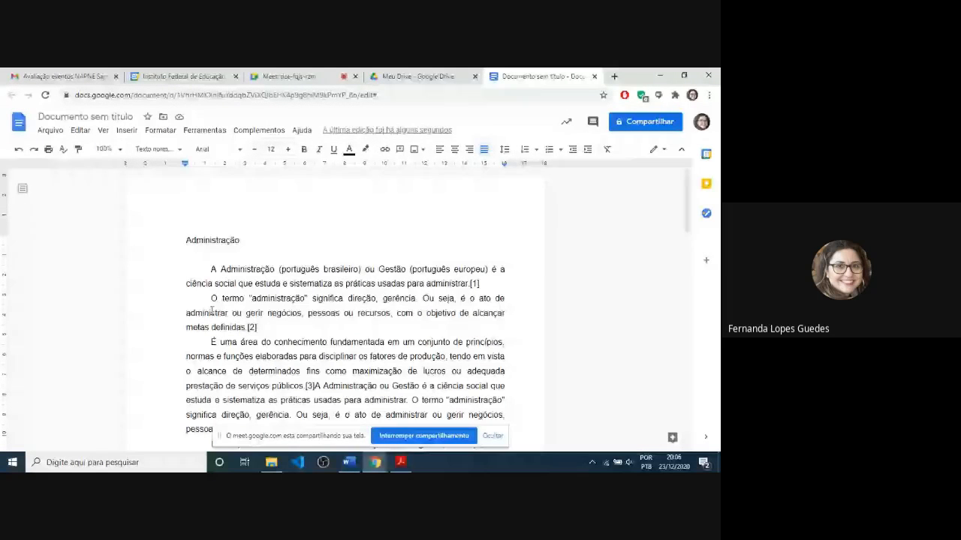
Close the Gmail and Google Calendar browser tabs
left_click(116, 77)
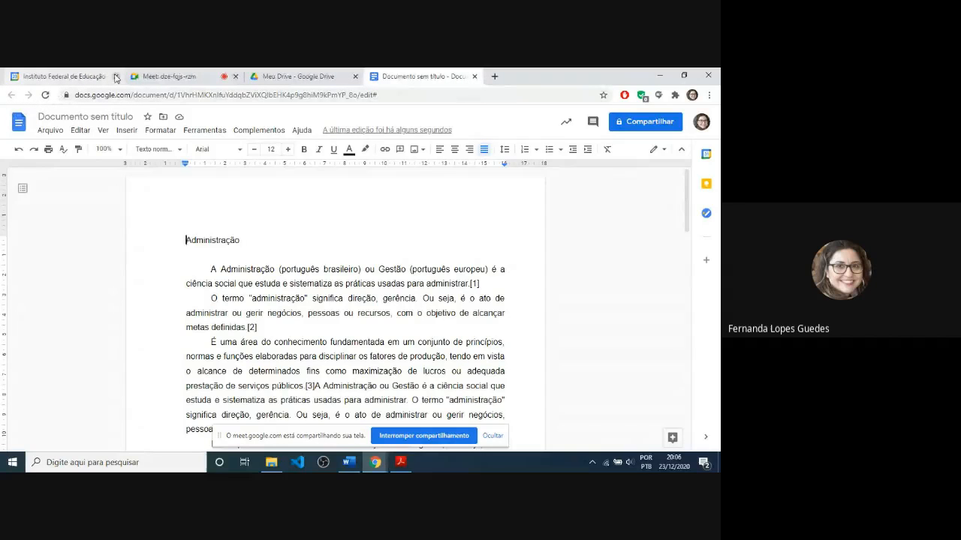
left_click(115, 77)
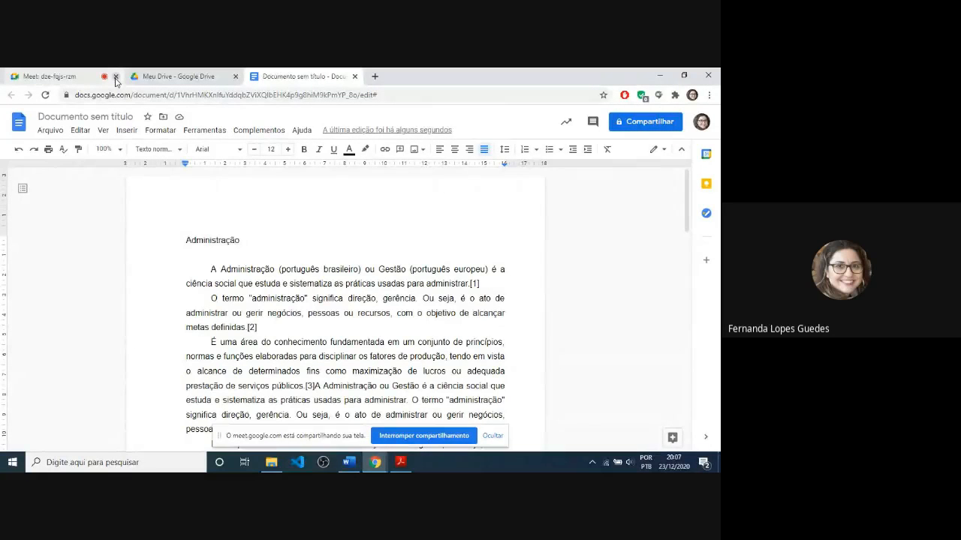
Switch to Google Drive and the Google Meet call to check them, and return to the Google Docs document
left_click(229, 74)
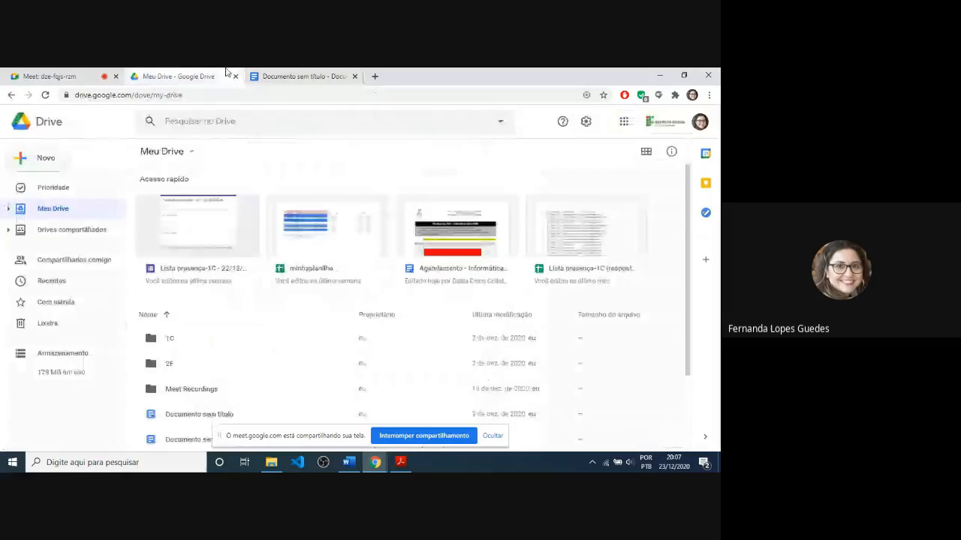
left_click(264, 72)
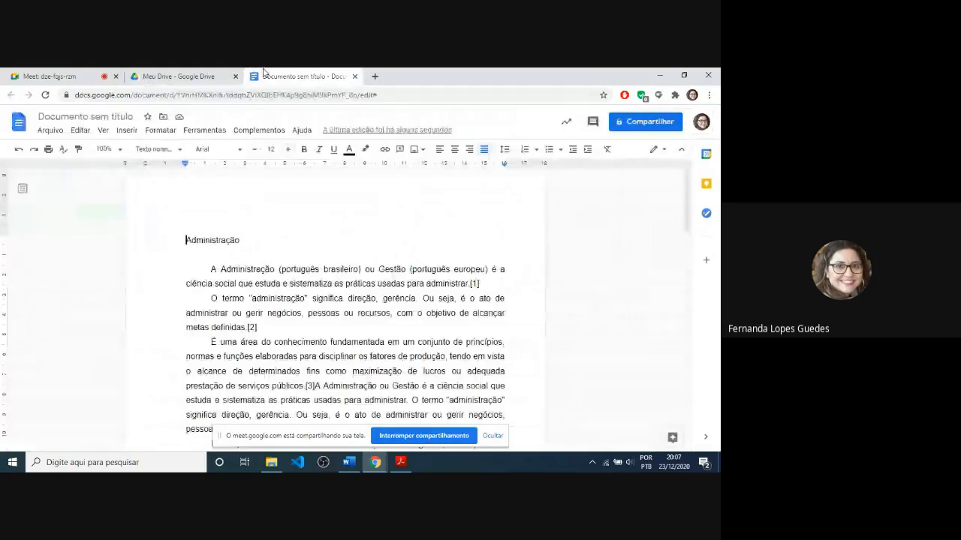
left_click(78, 73)
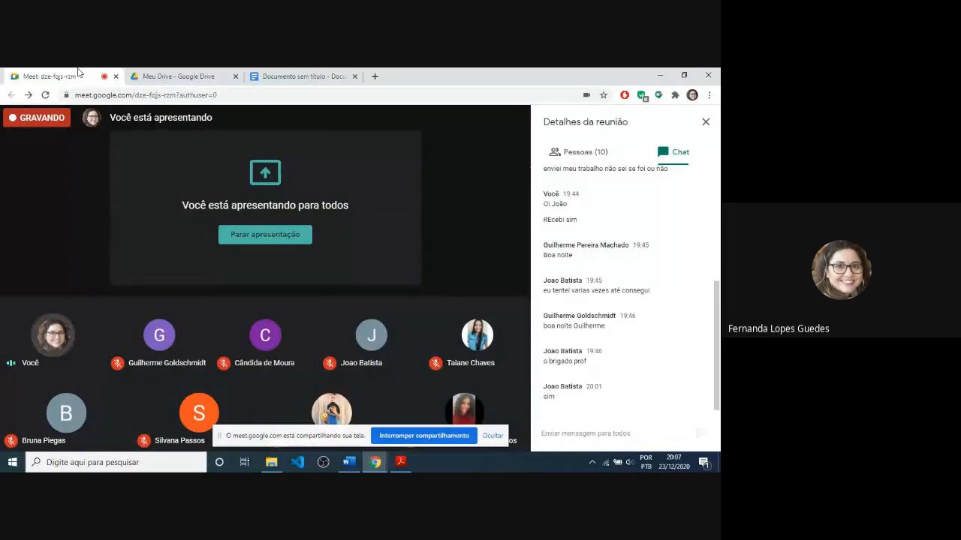
left_click(296, 76)
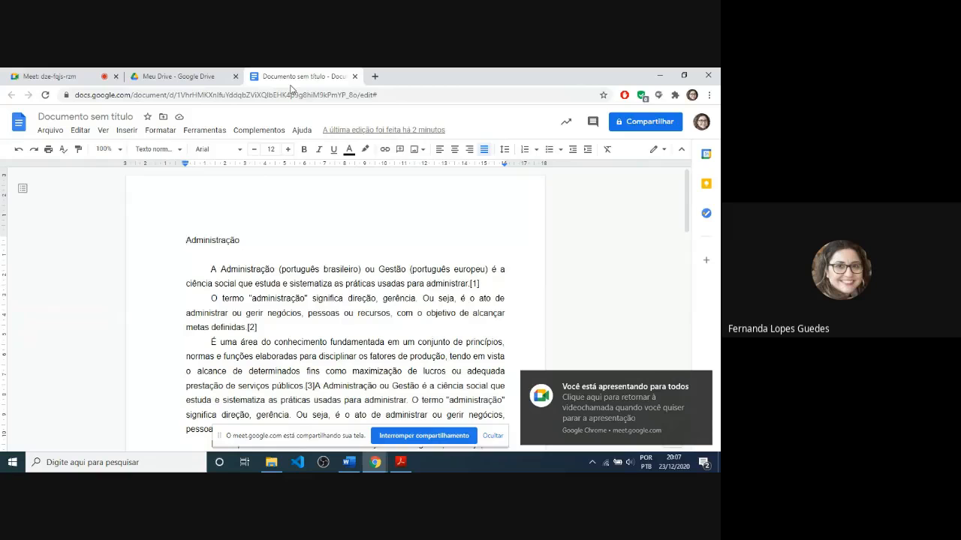
Close the Google Drive tab and return to the Google Docs document
left_click(185, 74)
left_click(53, 76)
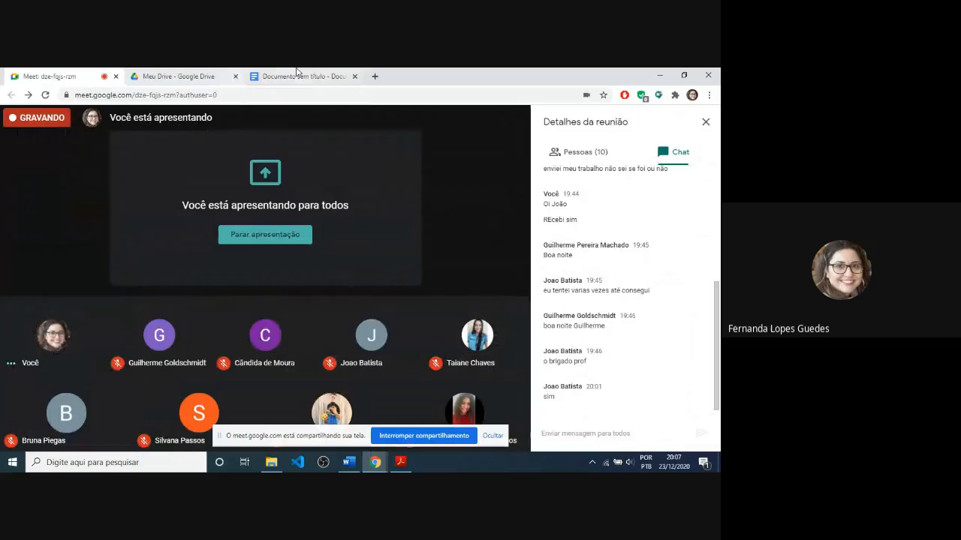
left_click(235, 76)
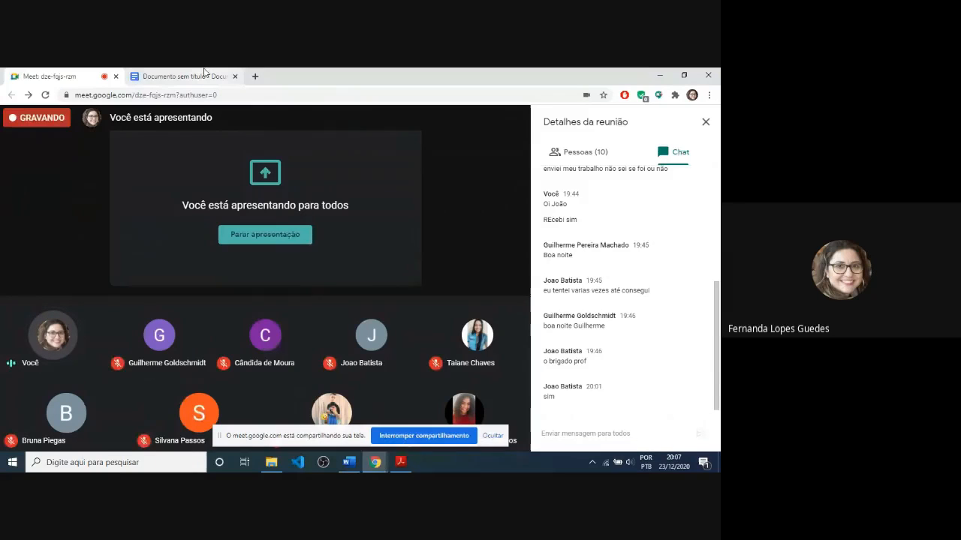
left_click(204, 72)
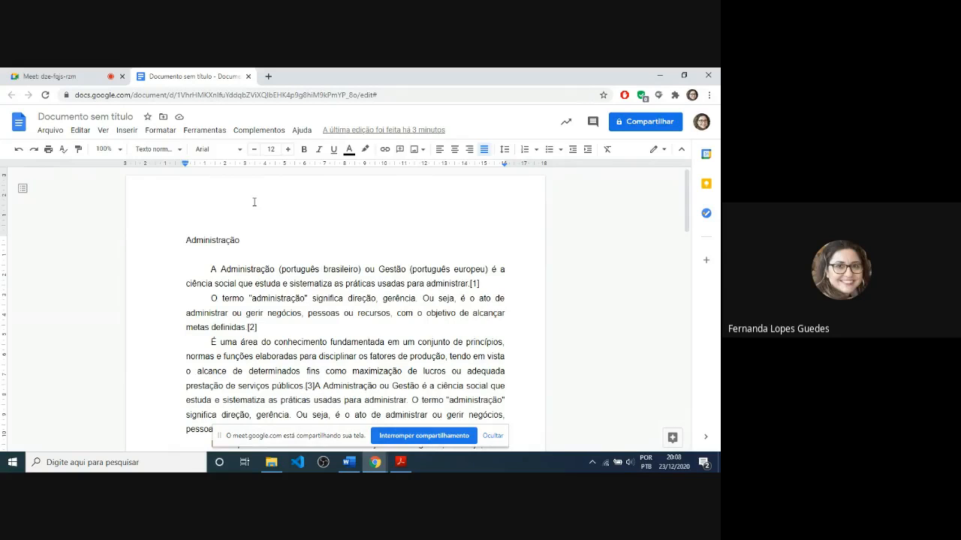
Split the long paragraph after "usadas para administrar." so that 'O termo "administração"' starts a new paragraph, and return to the document's start
key("Page_Down")
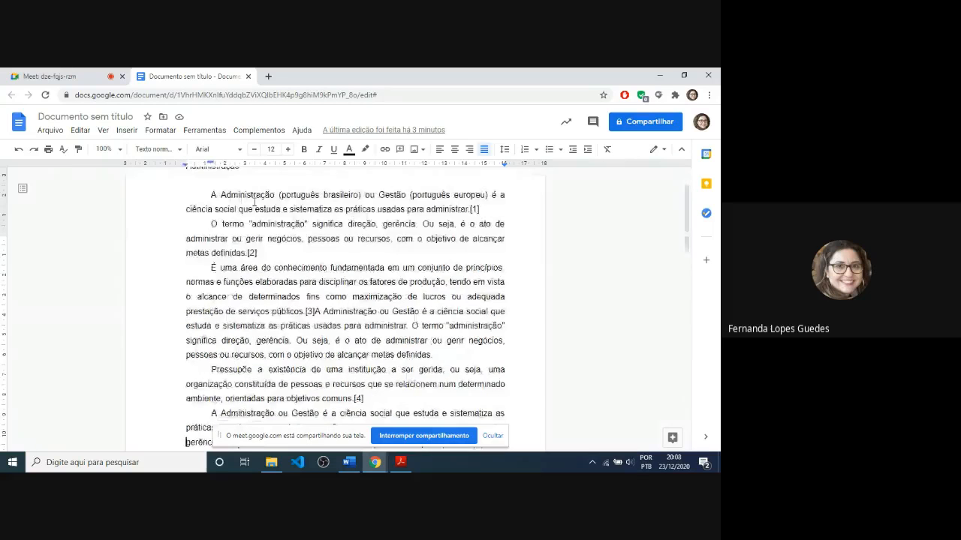
key("Page_Down")
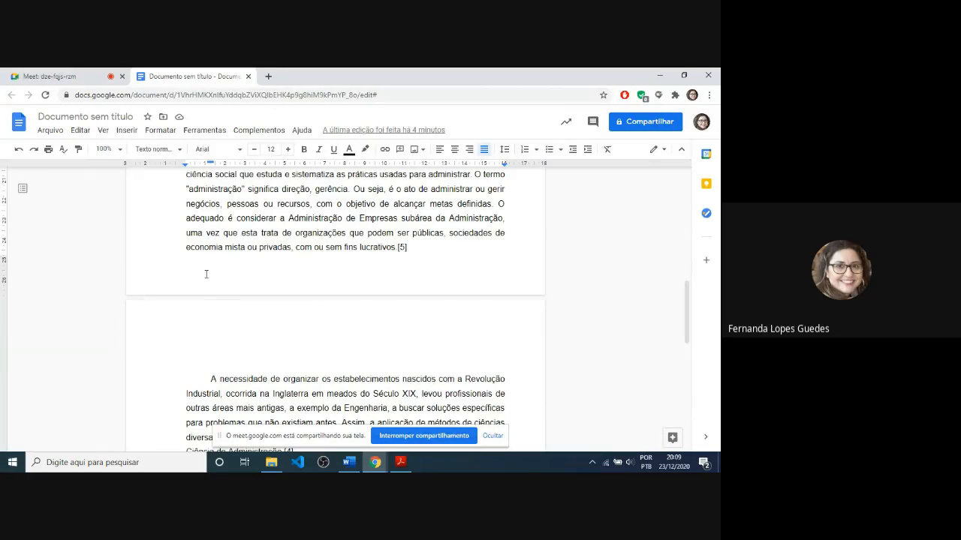
scroll(206, 275, "up", 10)
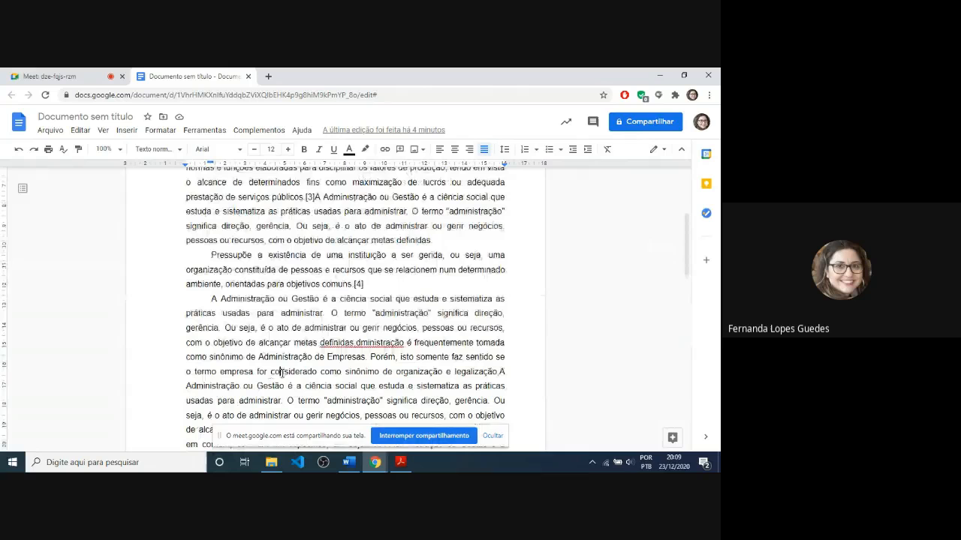
left_click(413, 400)
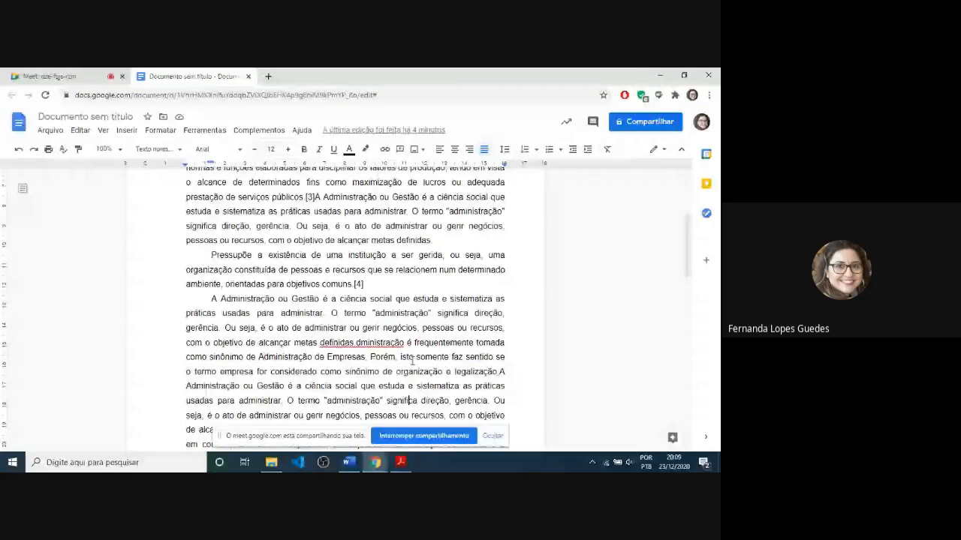
key("Return")
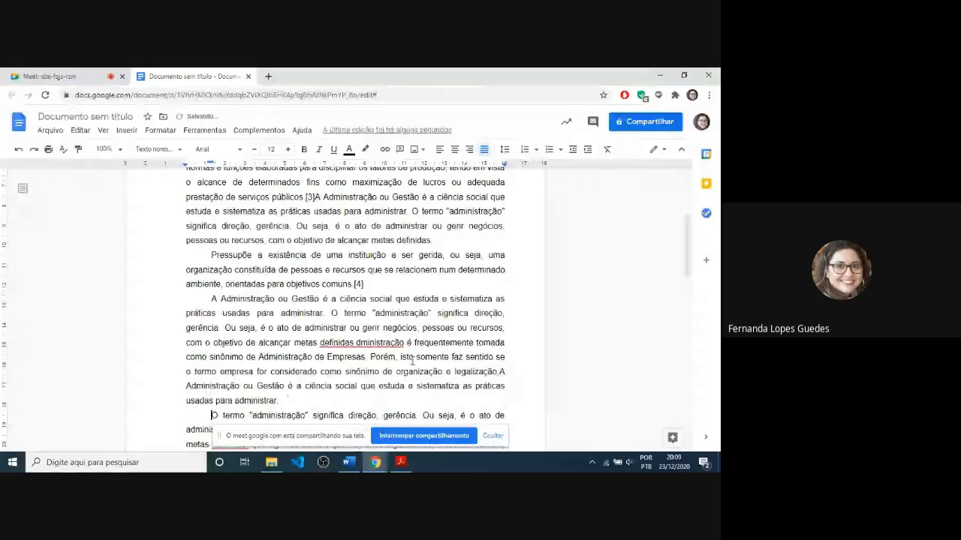
key("Page_Down")
key("ctrl+Home")
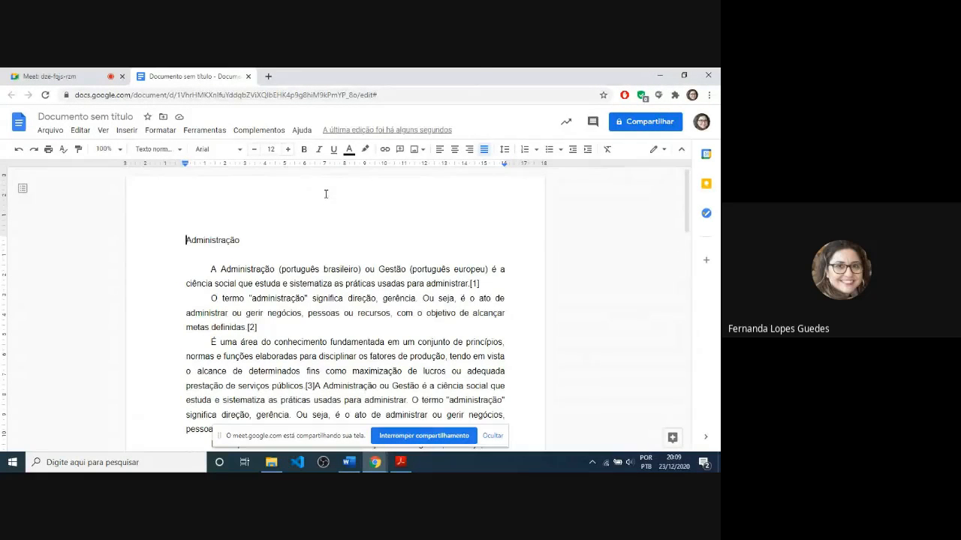
left_click(326, 194)
double_click(324, 195)
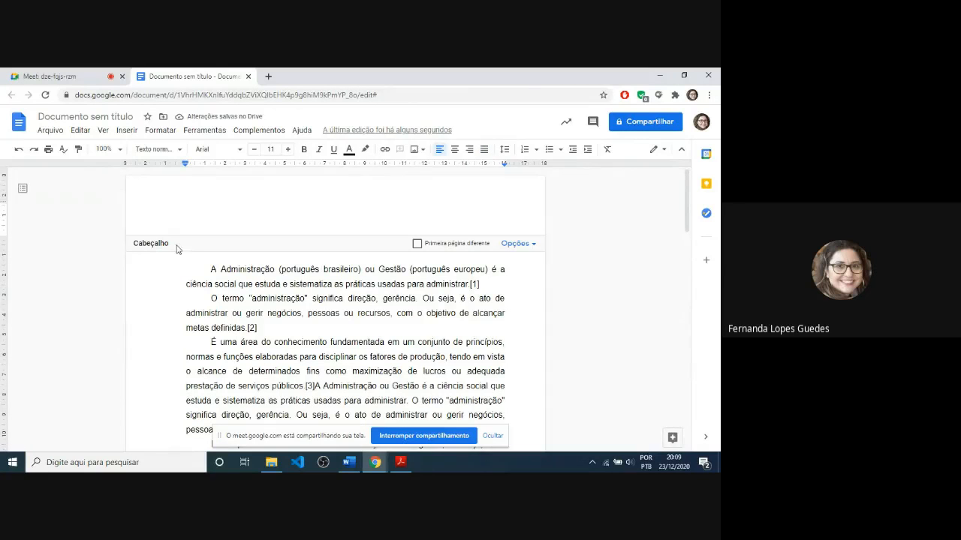
left_click(253, 274)
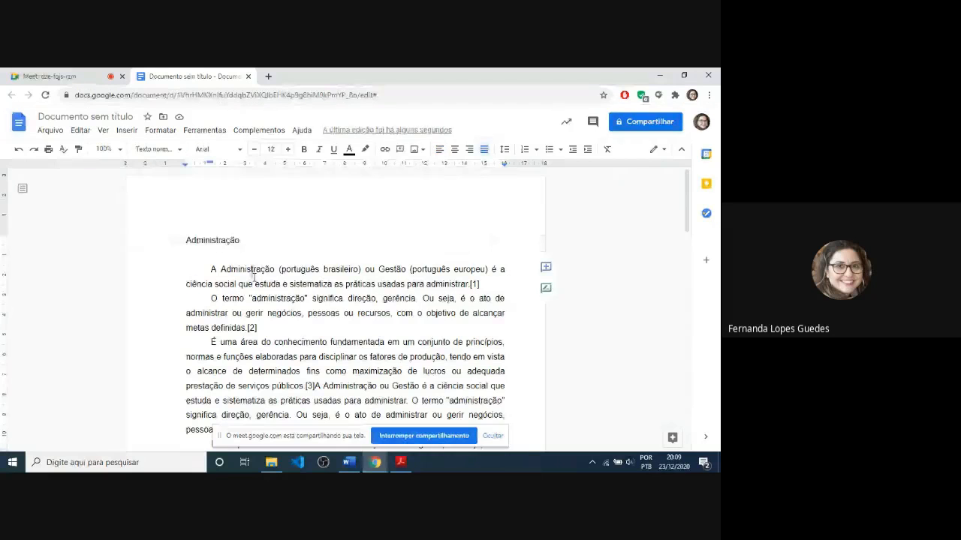
Insert a page header reading "Introdução a Informática" followed by a row of dashes, and return to the body text
left_click(126, 132)
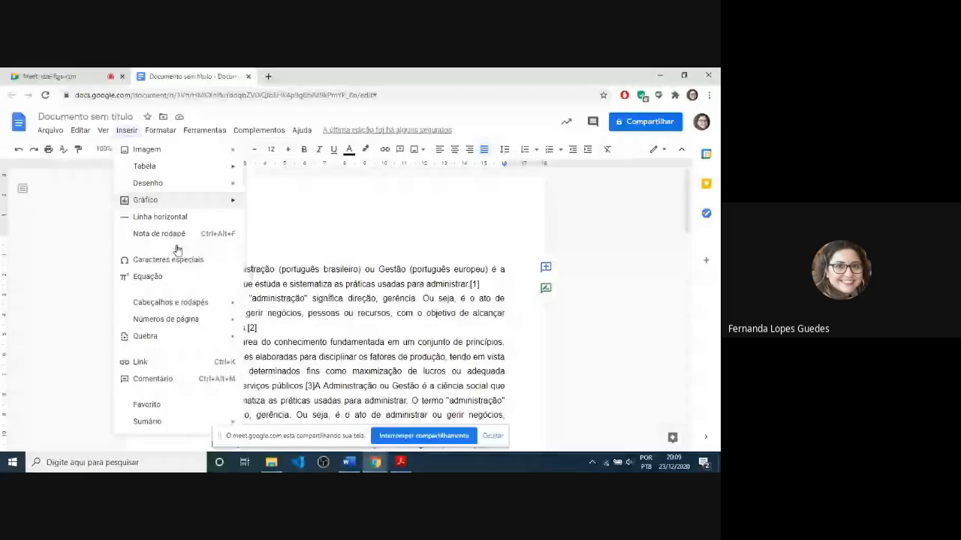
mouse_move(217, 303)
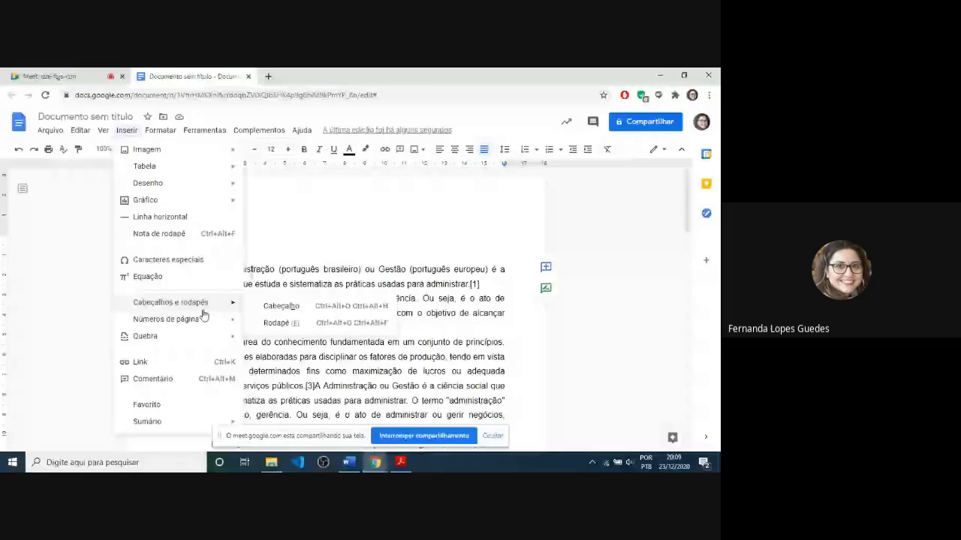
left_click(274, 301)
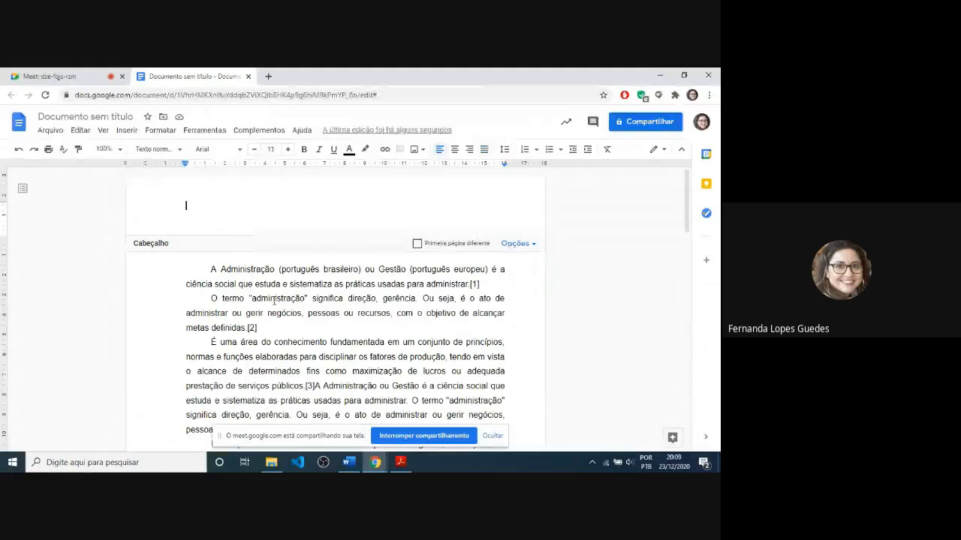
type("Introdu")
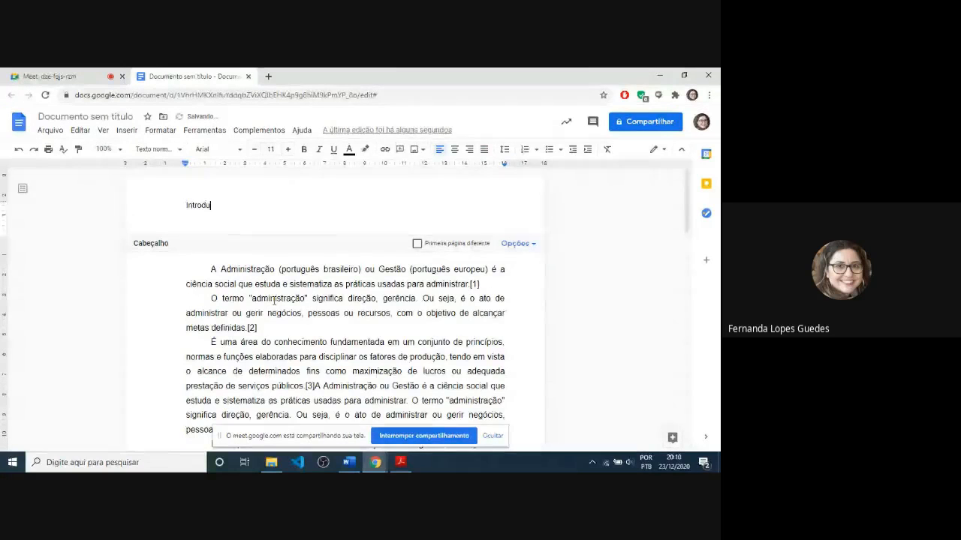
type("ção a ")
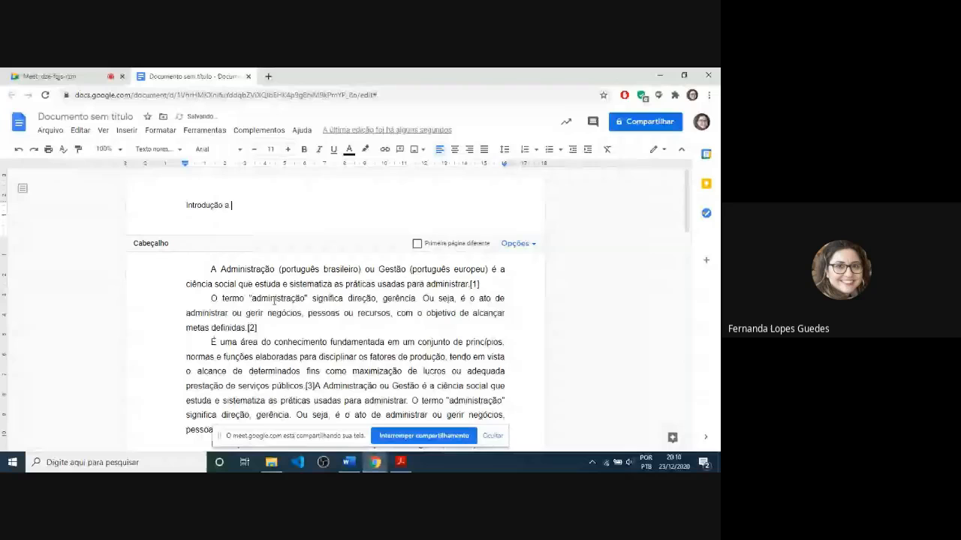
type("Informática")
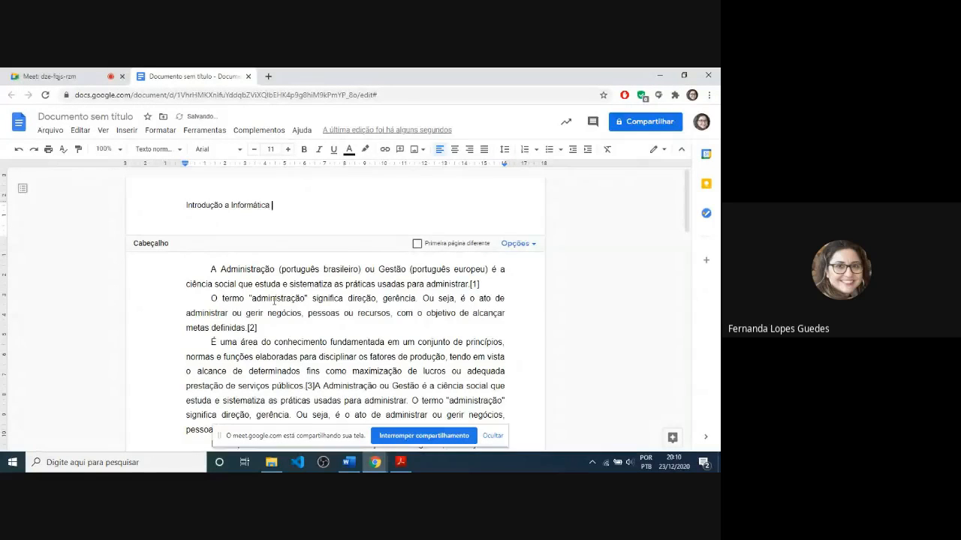
type(" ---------------")
double_click(317, 346)
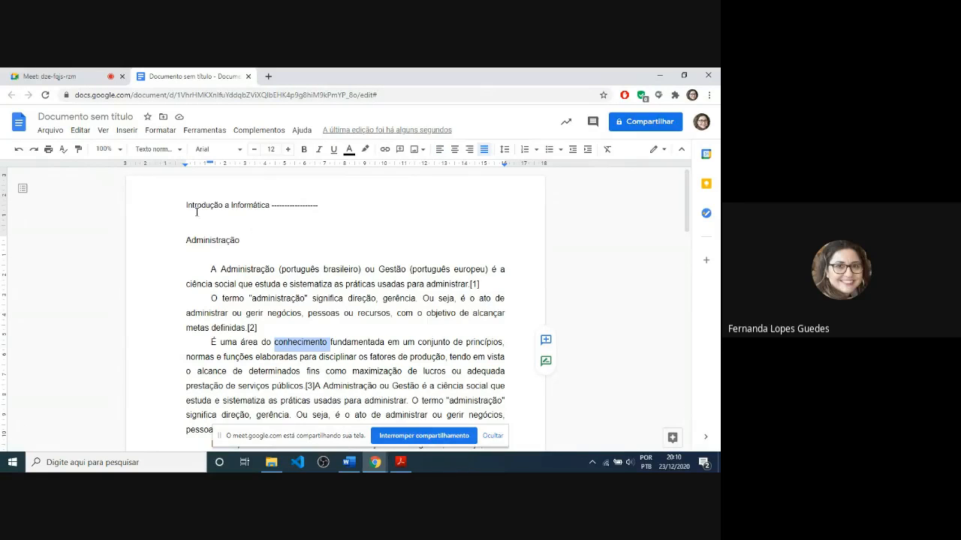
Push the "Há autores que consideram" paragraph onto a third page with blank lines to check the repeating header, and return to the document's start
left_click(302, 272)
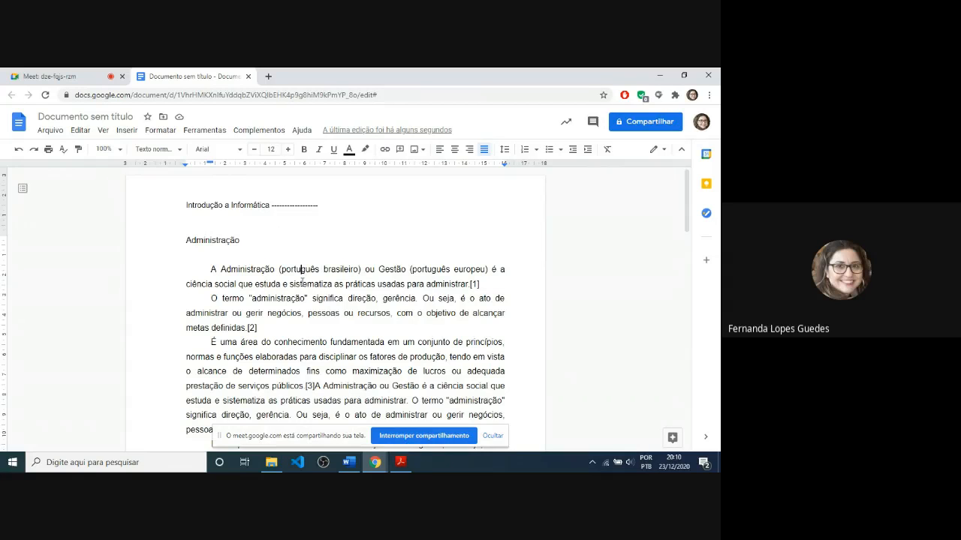
scroll(301, 282, "down", 2)
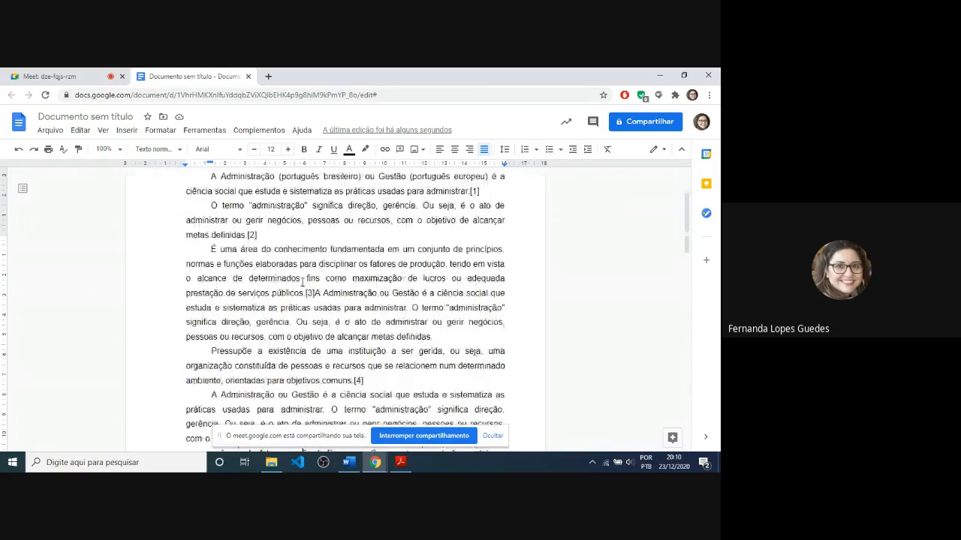
scroll(302, 281, "down", 4)
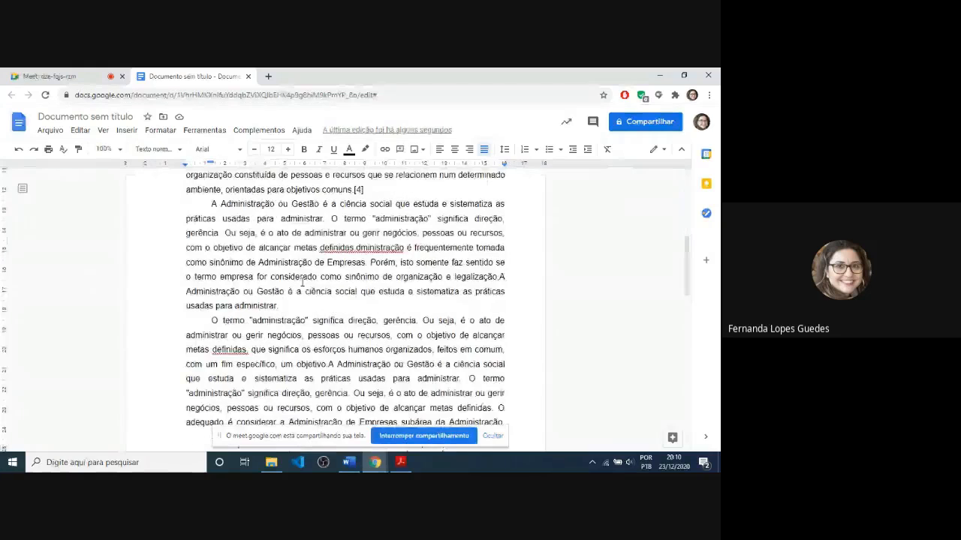
scroll(302, 281, "down", 8)
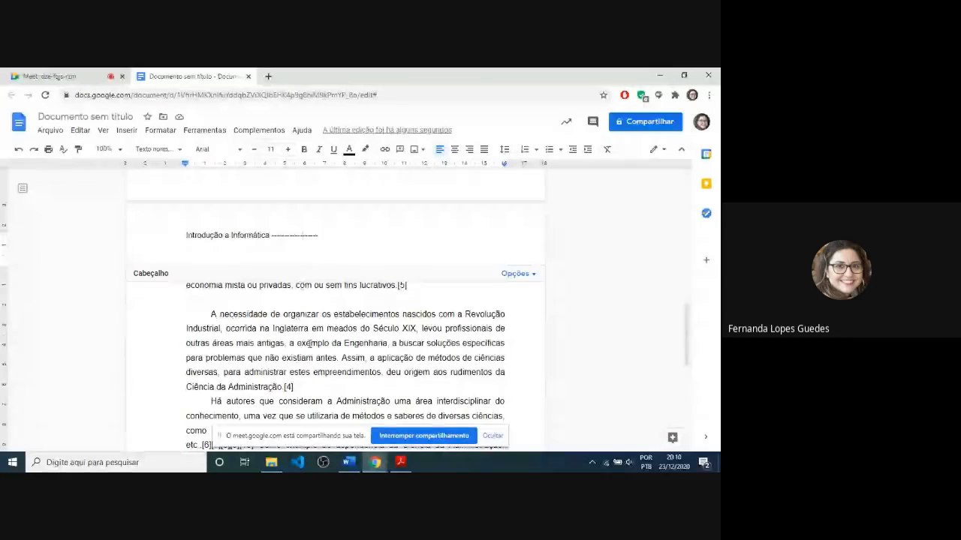
left_click(310, 343)
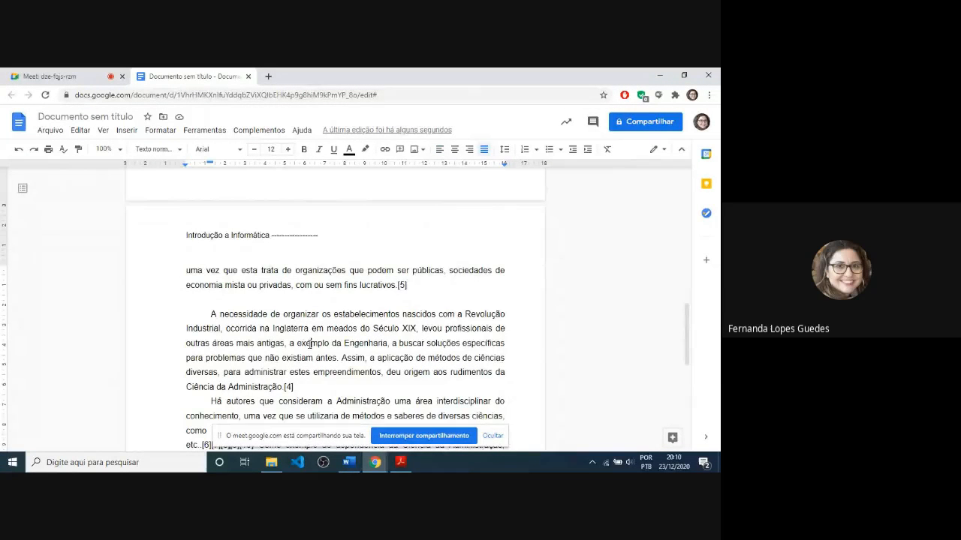
scroll(310, 343, "down", 10)
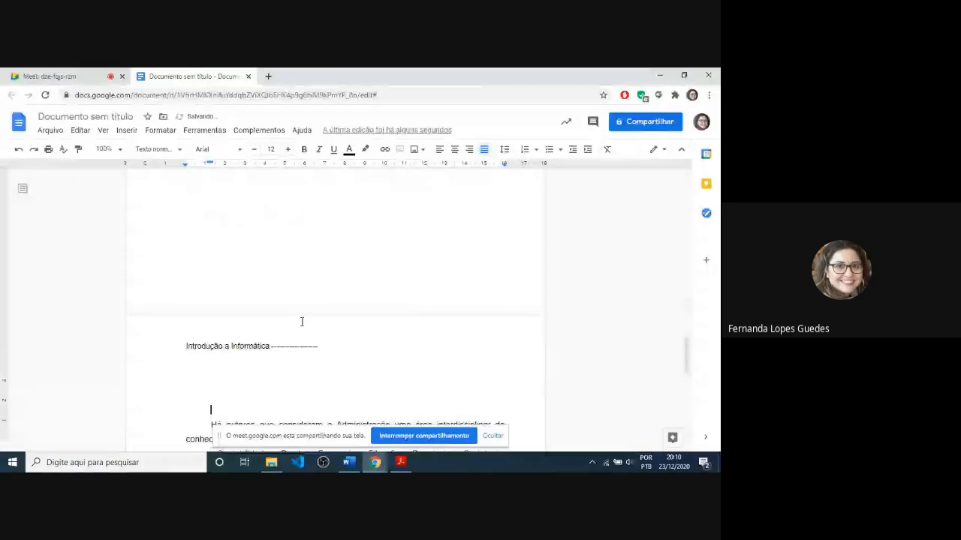
key("Return")
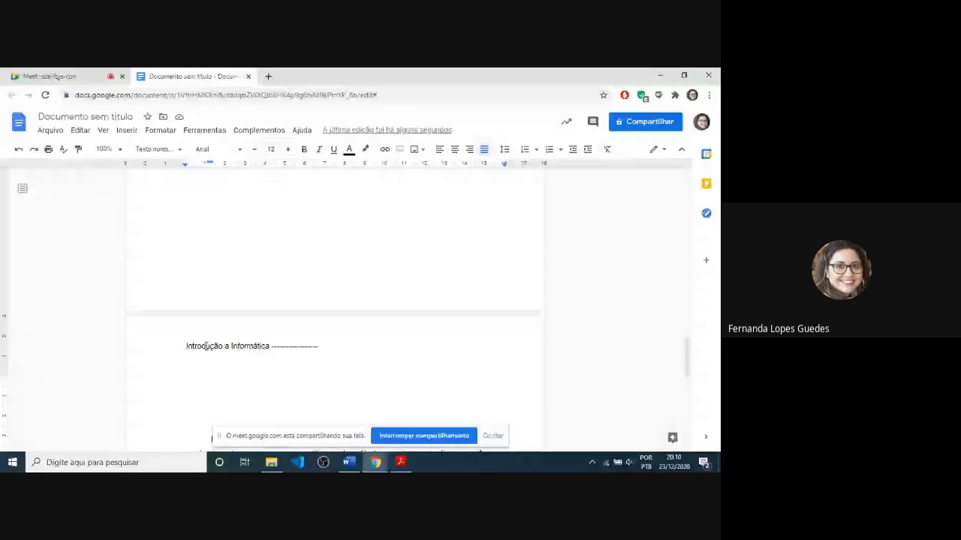
scroll(206, 346, "up", 4)
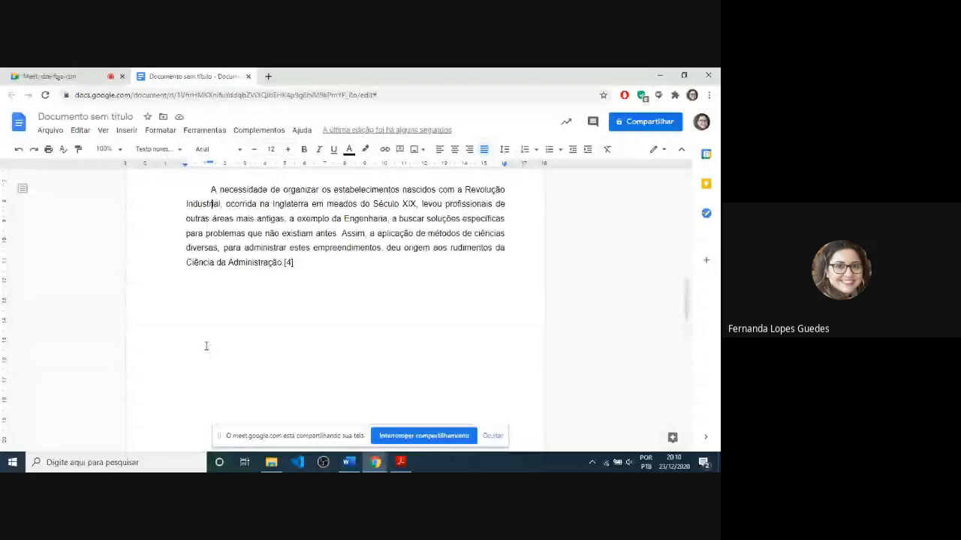
key("ctrl+Home")
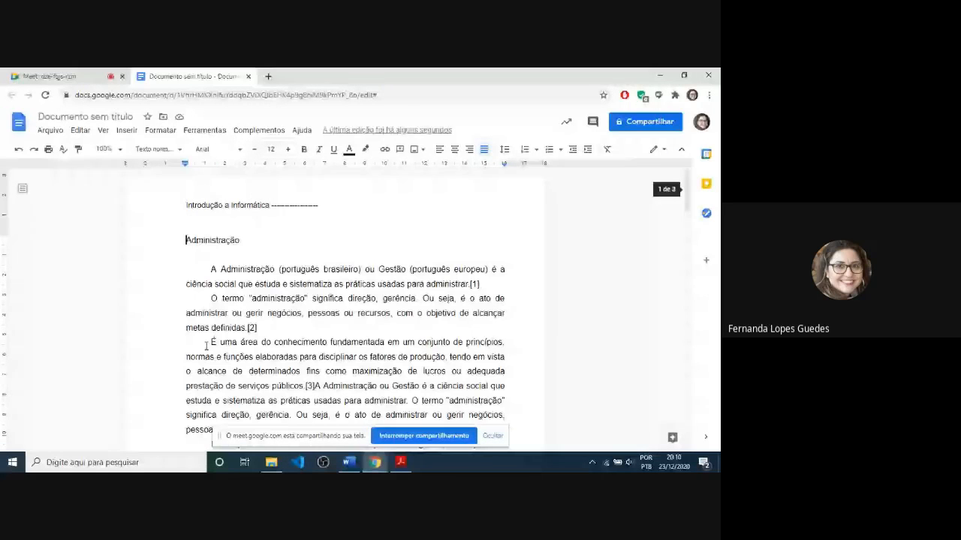
Search the web for an image of "ifsul sapucaia" to insert at the end of the header text
left_click(317, 207)
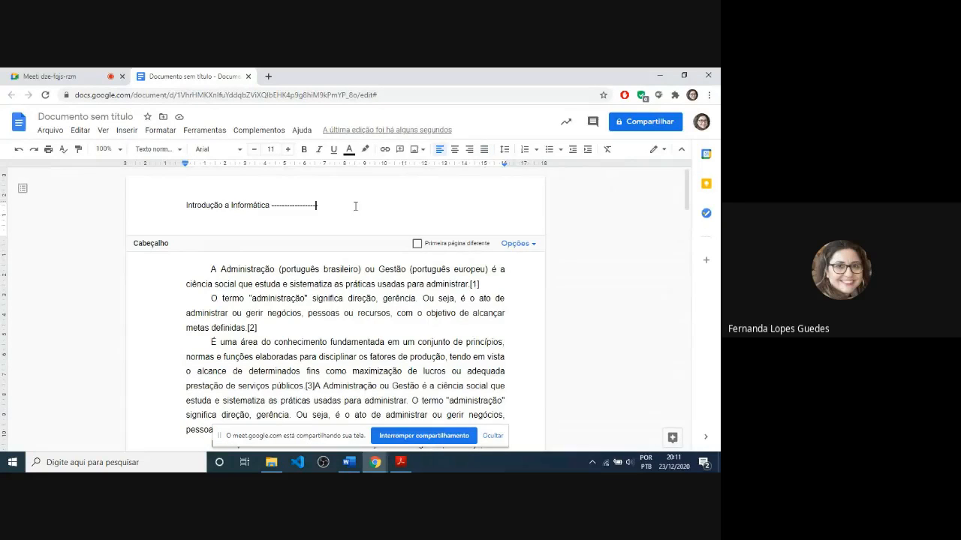
left_click(126, 133)
mouse_move(178, 150)
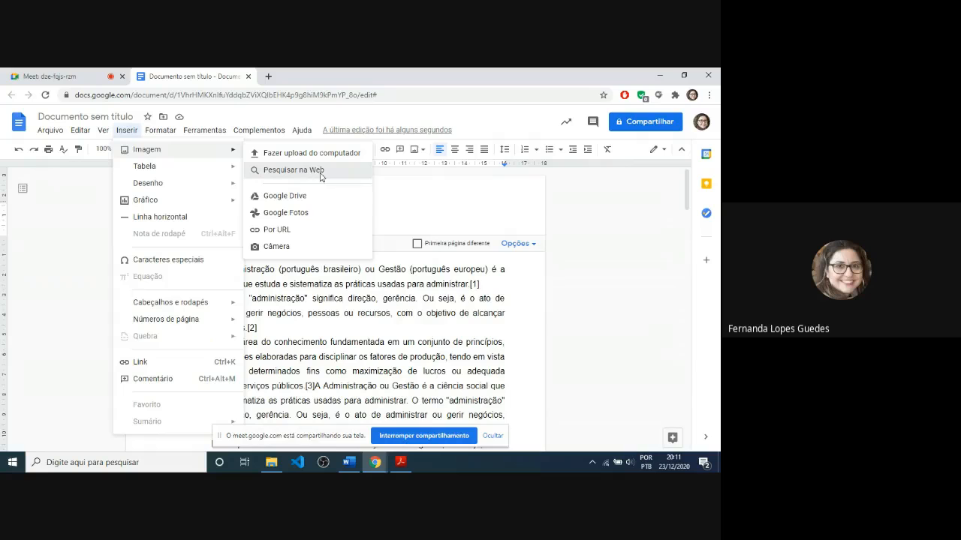
left_click(321, 171)
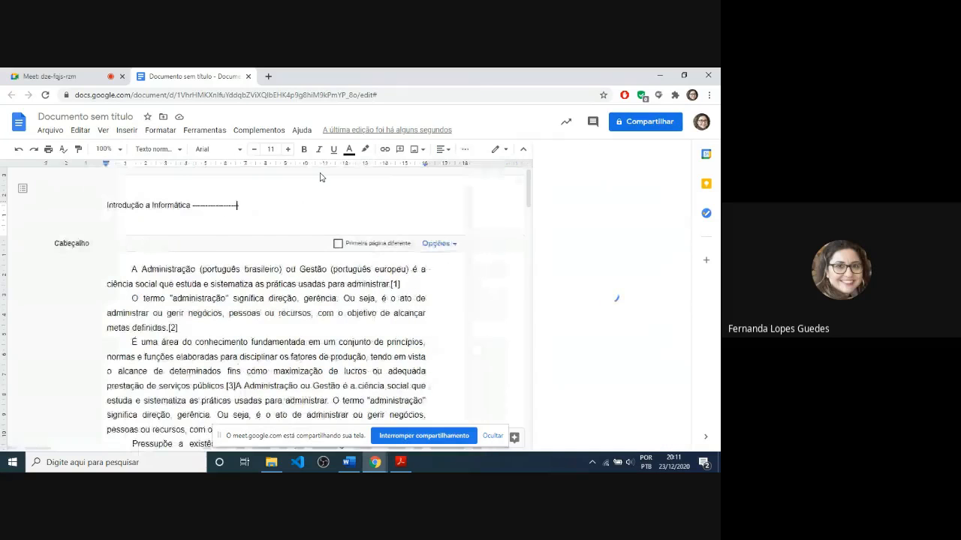
type("ifsul")
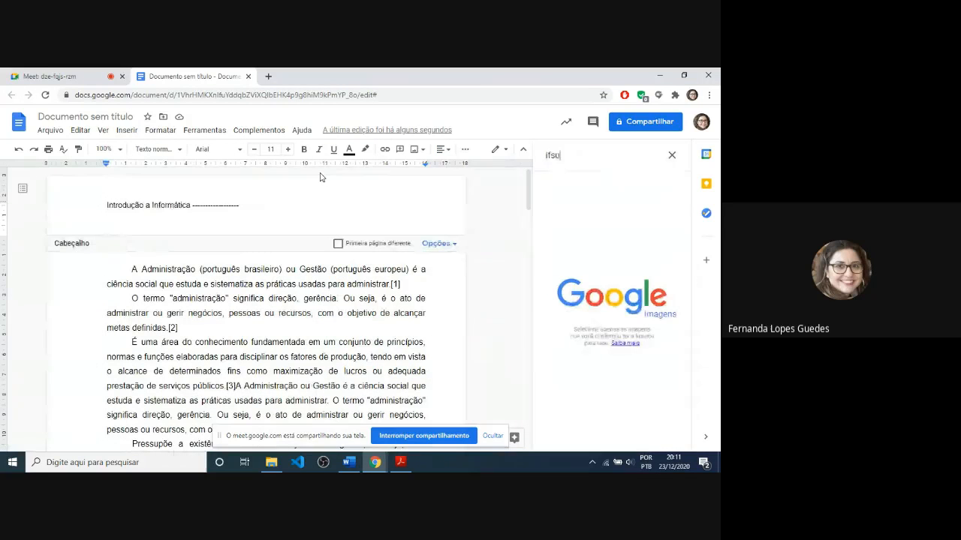
type(" sapua")
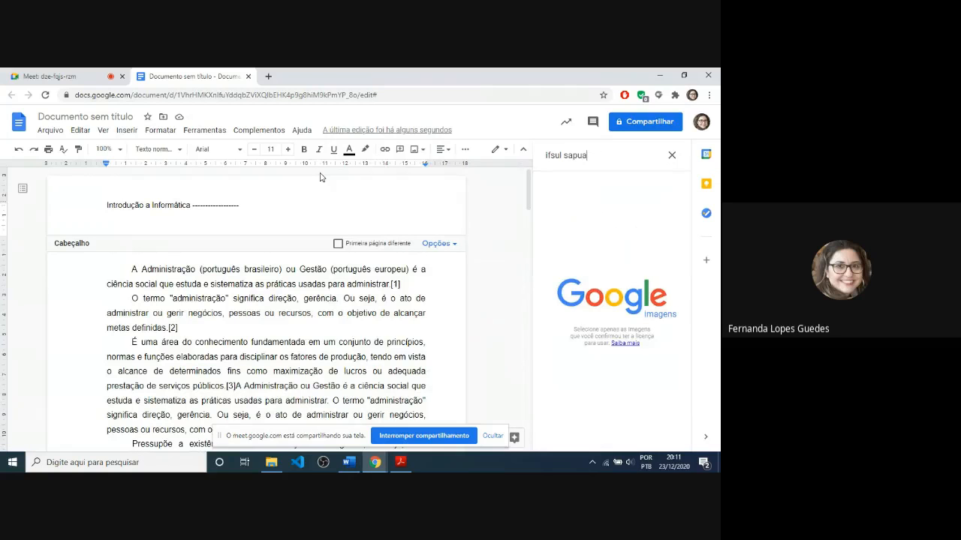
key("BackSpace")
type("caia")
left_click(553, 197)
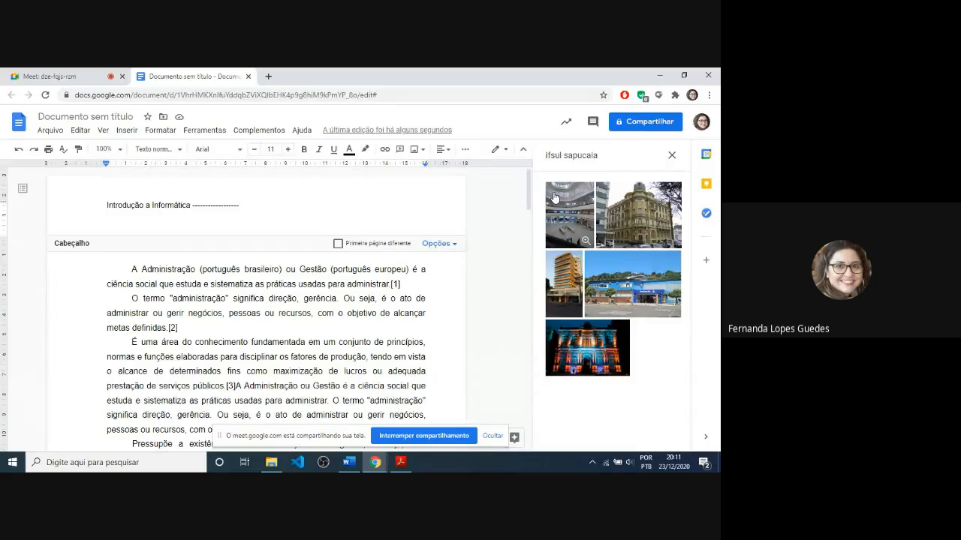
Refine the web image search to "logo ifsul sapucaia"
left_click(549, 162)
type("i")
type("ogo")
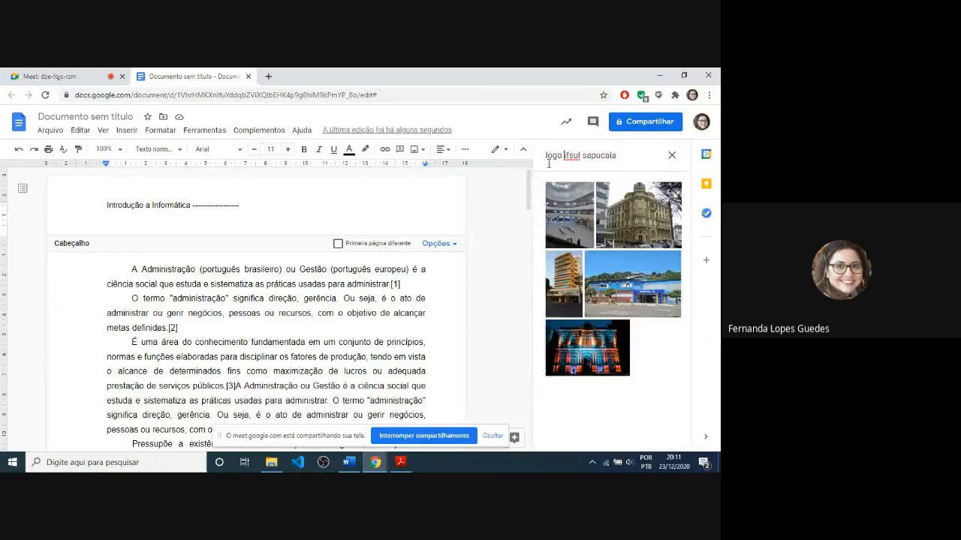
key("Return")
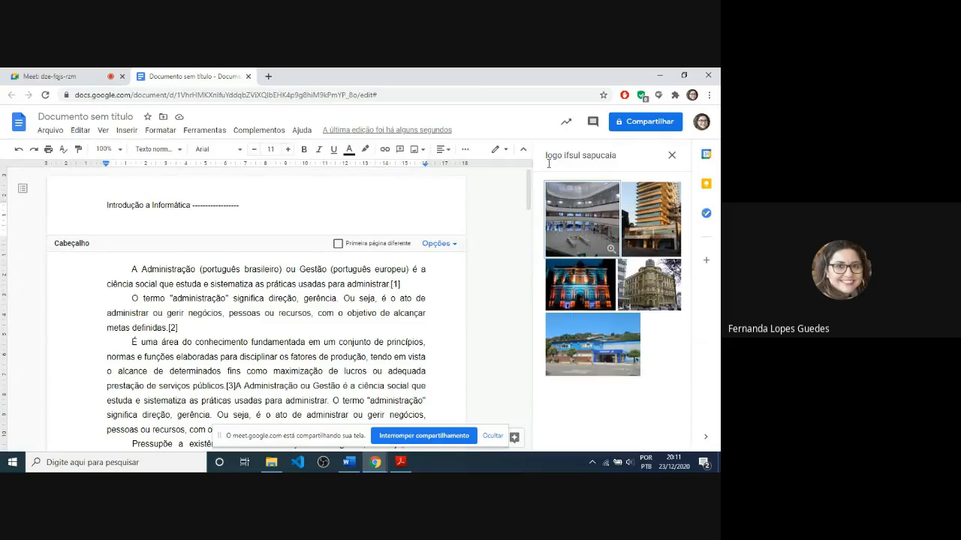
Change the web image search to "ifsul sapucaia logo"
left_click(564, 163)
key("BackSpace")
key("BackSpace")
key("BackSpace")
key("BackSpace")
key("BackSpace")
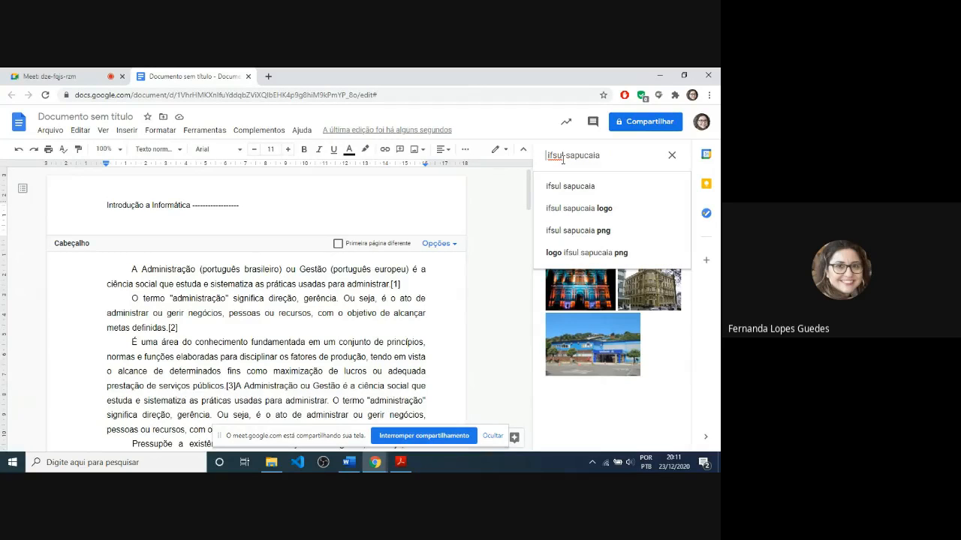
left_click(590, 209)
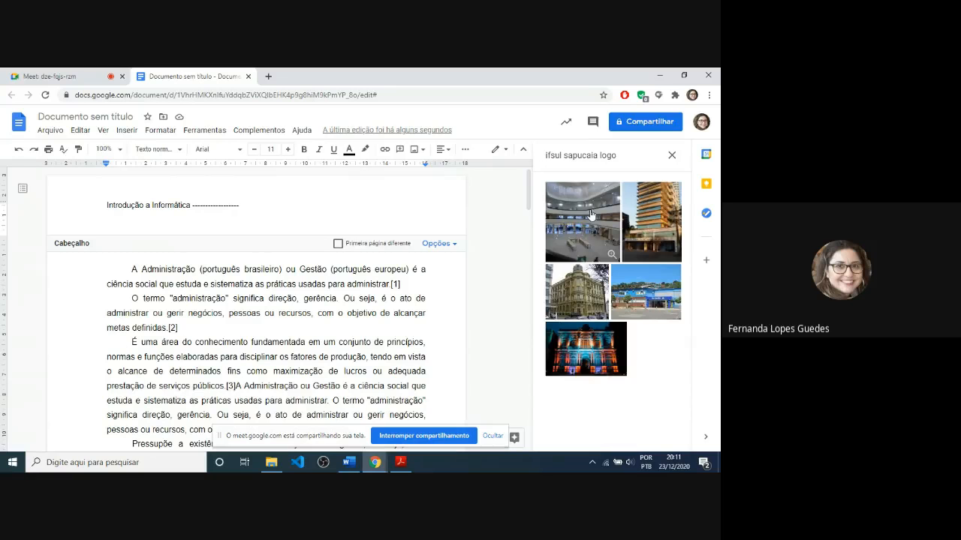
Shorten the web image search to just "ifsul"
double_click(609, 154)
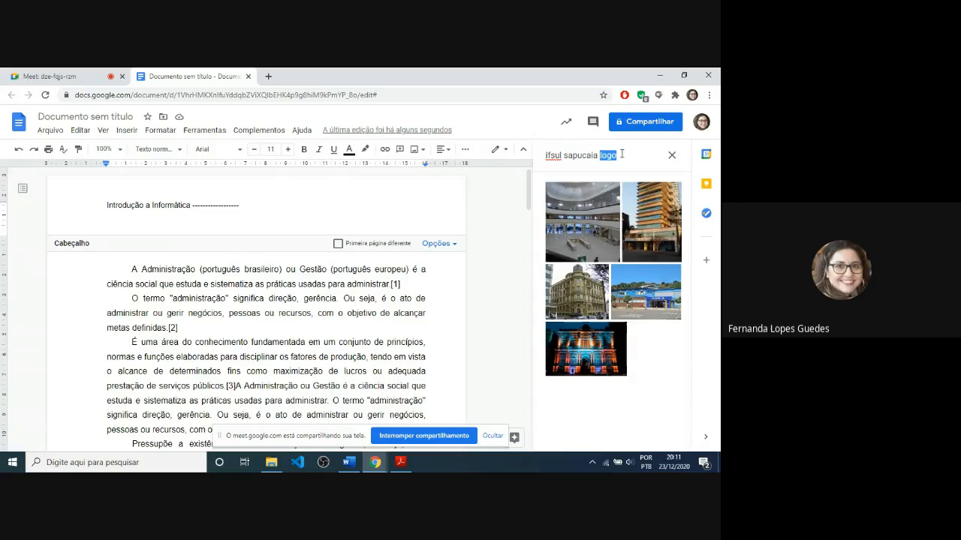
key("BackSpace")
key("BackSpace")
key("BackSpace")
key("BackSpace")
key("BackSpace")
key("BackSpace")
key("BackSpace")
key("BackSpace")
key("BackSpace")
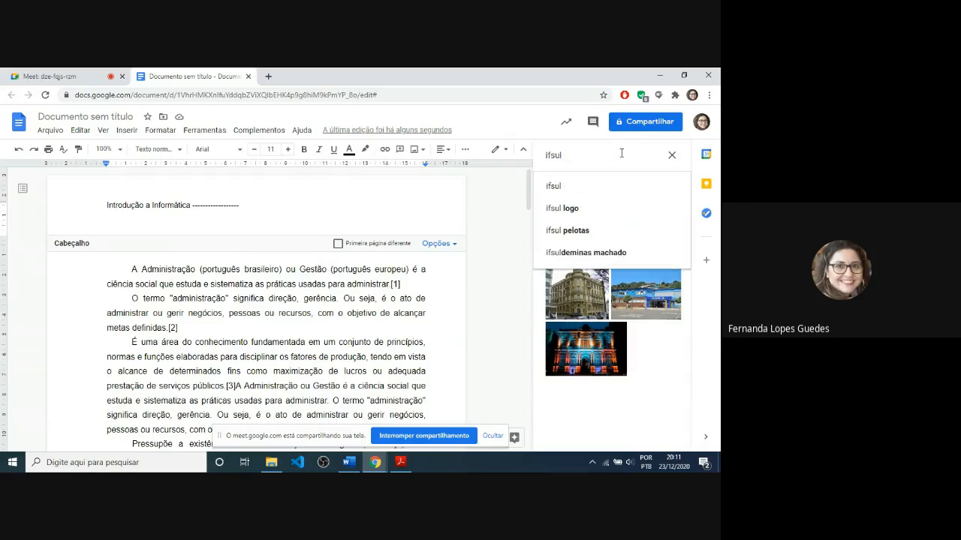
key("Return")
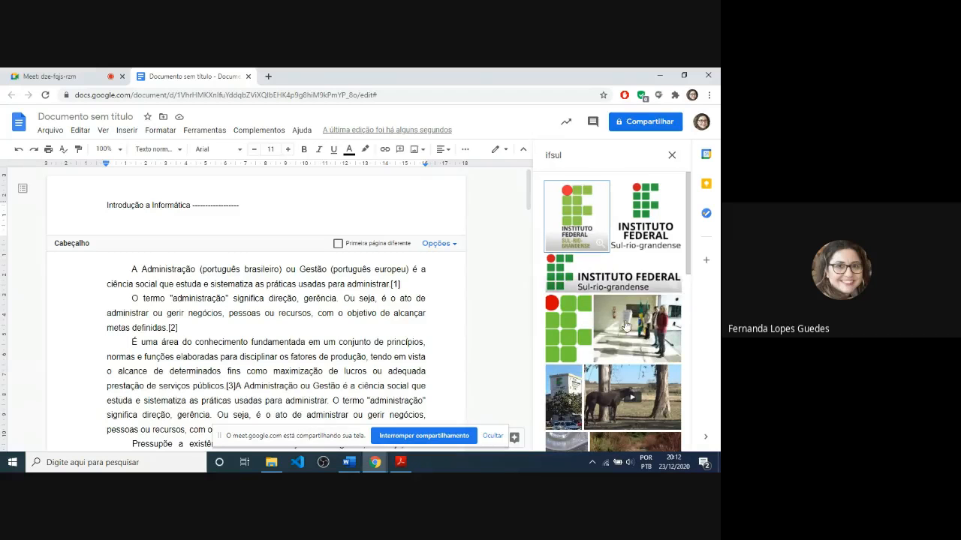
Insert the horizontal "Instituto Federal Sul-rio-grandense" logo from the image results into the header
left_click(612, 281)
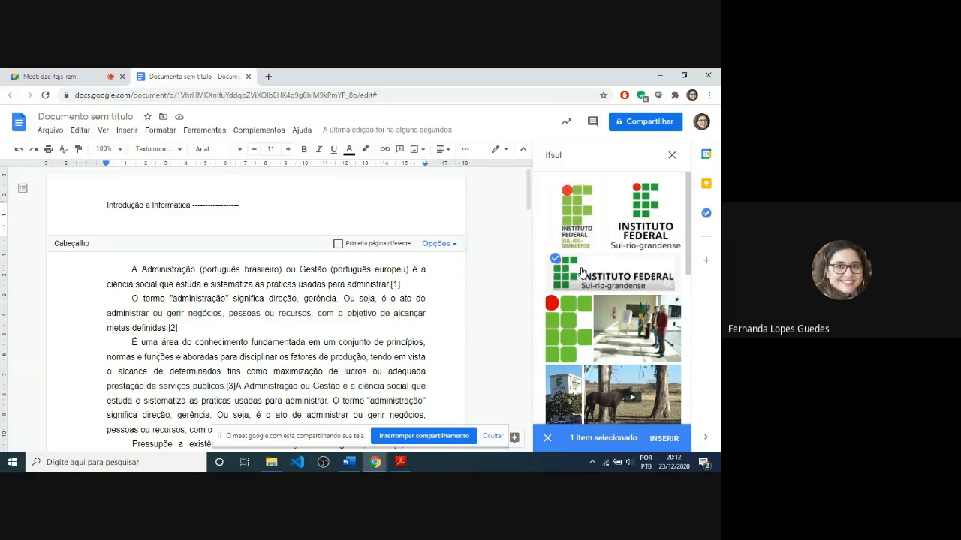
left_click(581, 273)
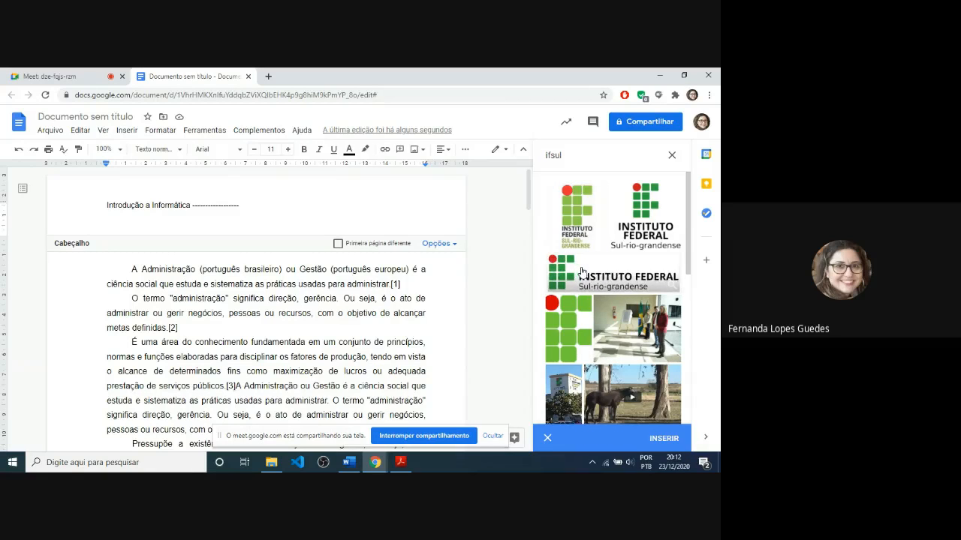
left_click(663, 439)
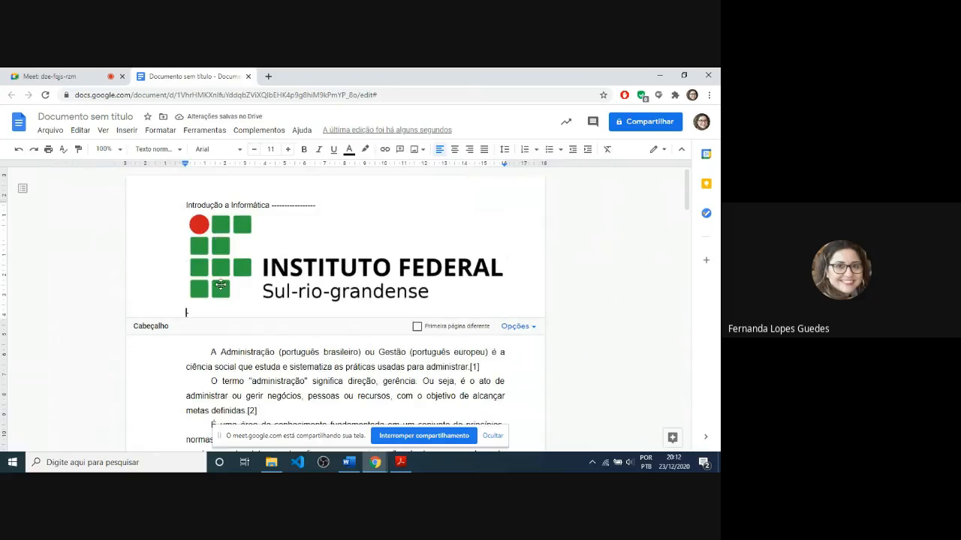
Shrink the header logo proportionally to about 4.5 cm wide so it fits on the same line as "Introdução a Informática"
left_click(197, 247)
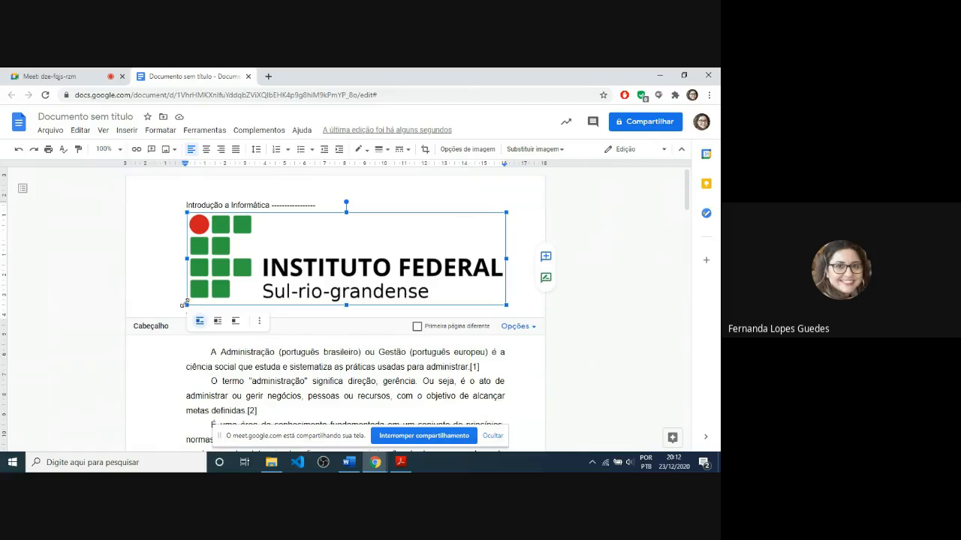
left_click_drag(187, 305, 234, 281)
right_click(302, 225)
left_click(199, 273)
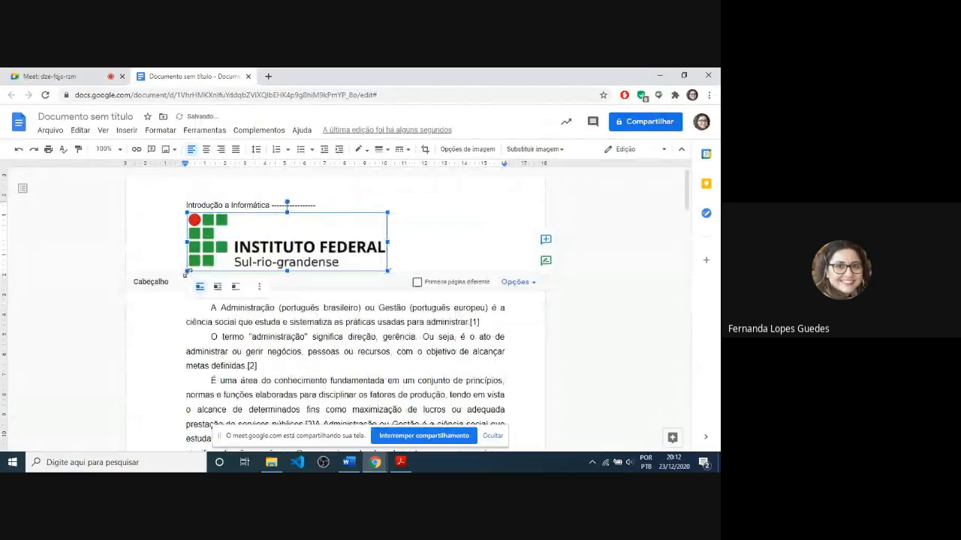
left_click_drag(257, 232, 299, 228)
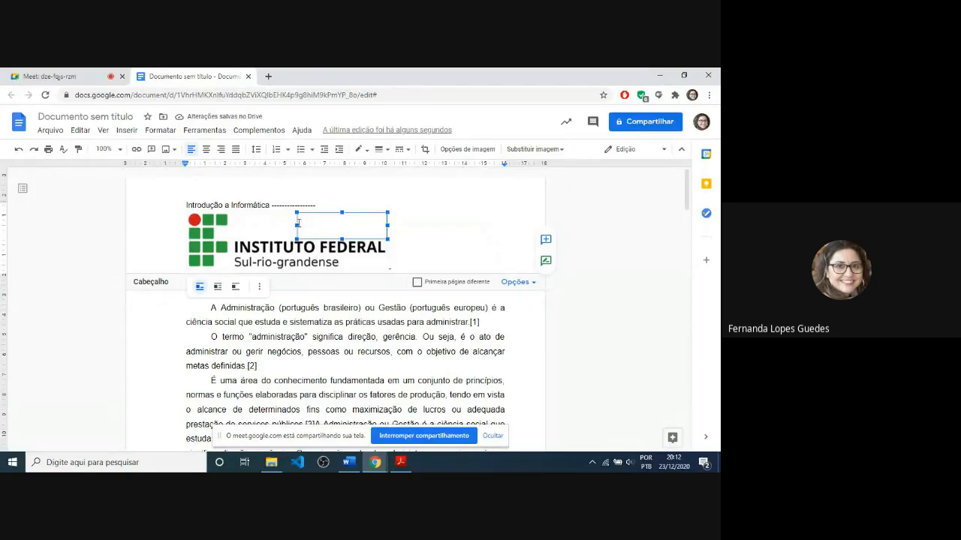
left_click(423, 217)
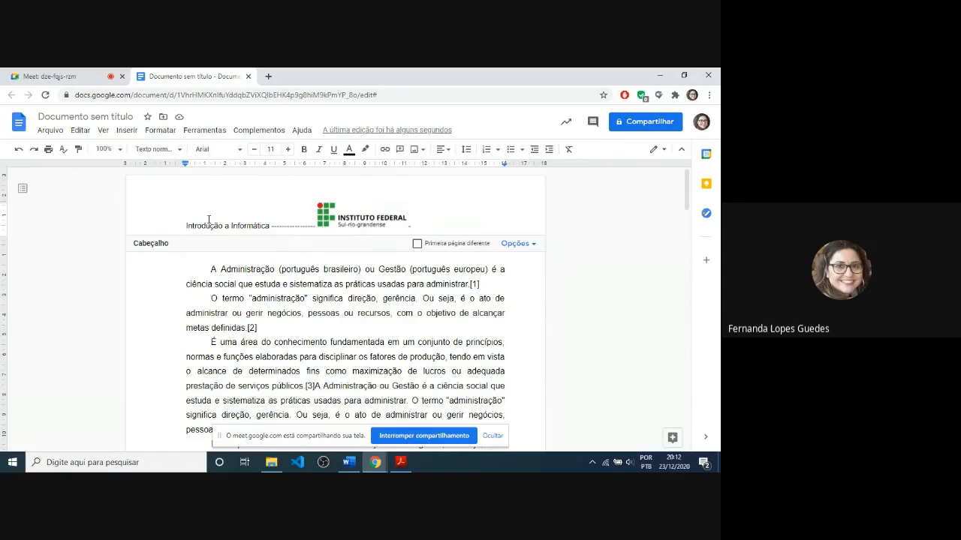
Center the header line containing "Introdução a Informática", the dashes and the logo
left_click_drag(185, 225, 234, 223)
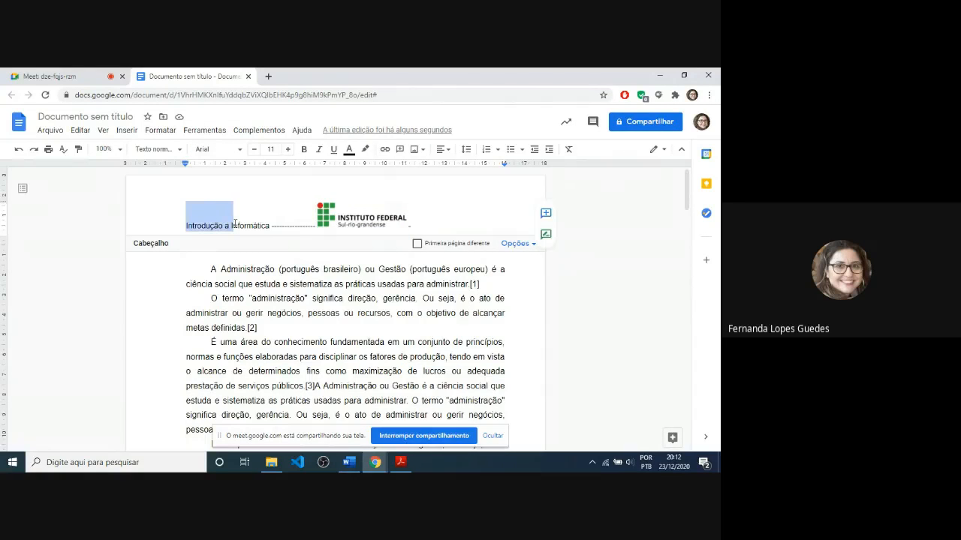
key("shift+Right")
key("shift+Right")
key("shift+Right")
key("shift+Right")
key("shift+Right")
key("shift+Right")
key("shift+Right")
key("shift+Right")
key("shift+Right")
key("shift+Right")
key("shift+Right")
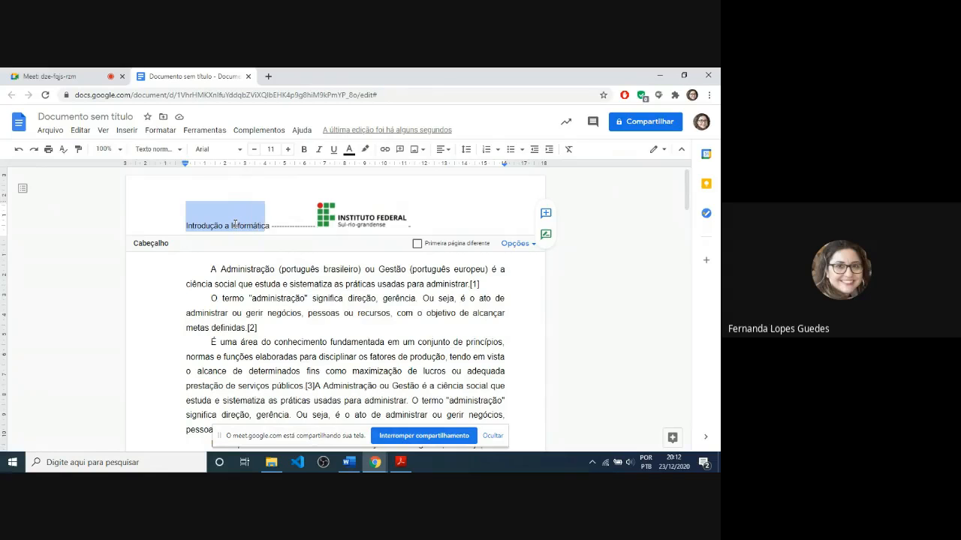
key("shift+Right")
key("shift+Right")
key("shift+Right")
key("shift+Right")
key("shift+Right")
key("shift+Right")
key("shift+Right")
key("shift+Right")
key("shift+Right")
key("shift+Right")
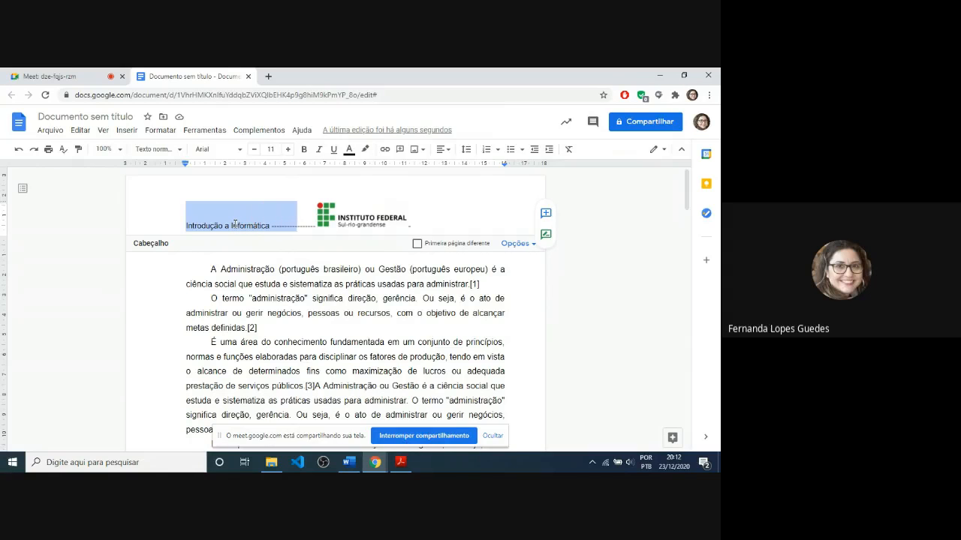
key("shift+Right")
key("shift+Right")
key("shift+Right")
key("shift+Right")
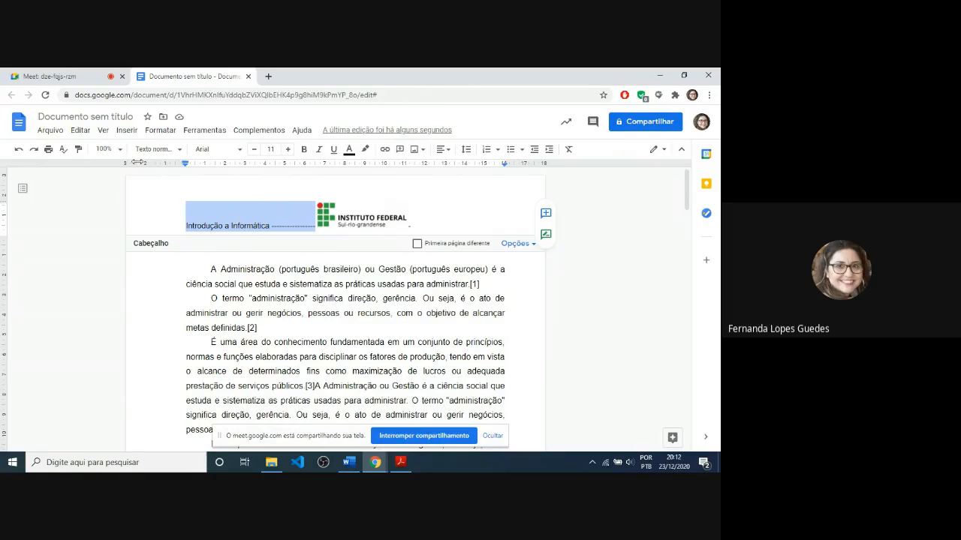
left_click(443, 150)
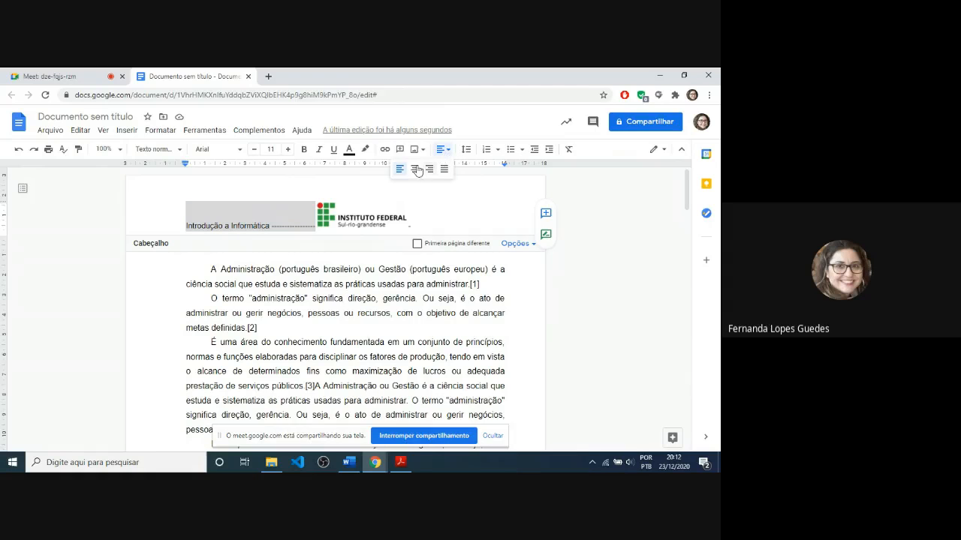
left_click(415, 170)
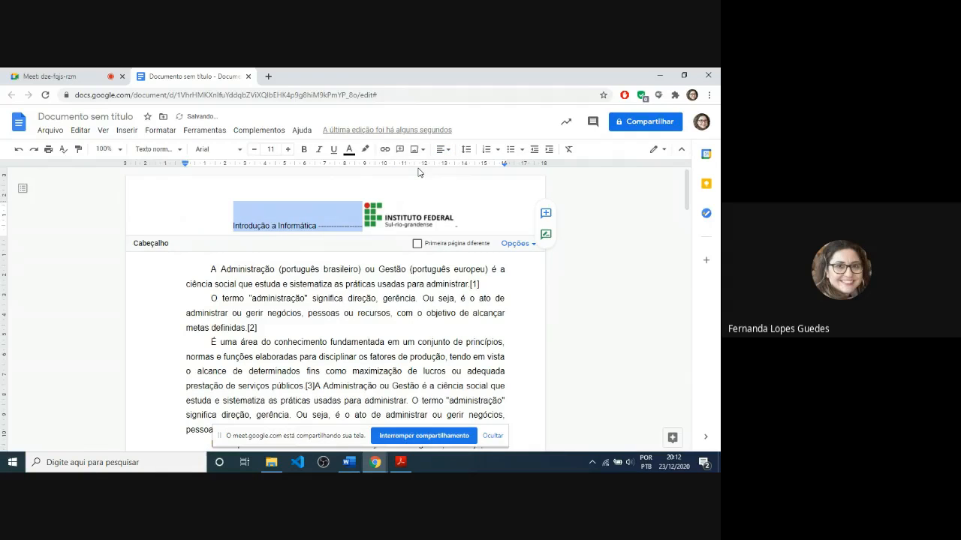
Delete the row of dashes between the header text and the logo, plus the stray dash after the logo
left_click(357, 227)
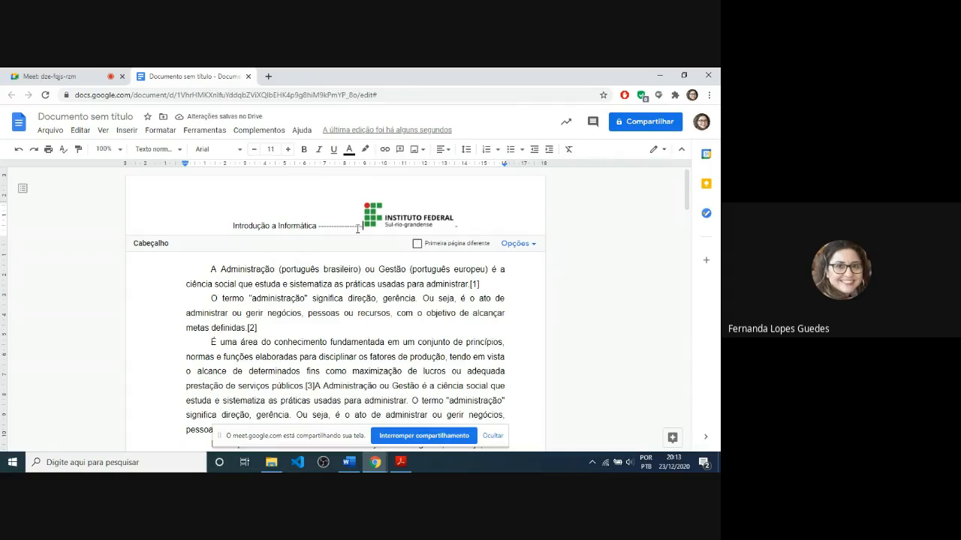
key("BackSpace")
key("BackSpace")
key("BackSpace")
key("BackSpace")
key("BackSpace")
key("BackSpace")
key("BackSpace")
key("BackSpace")
key("BackSpace")
key("BackSpace")
key("BackSpace")
key("BackSpace")
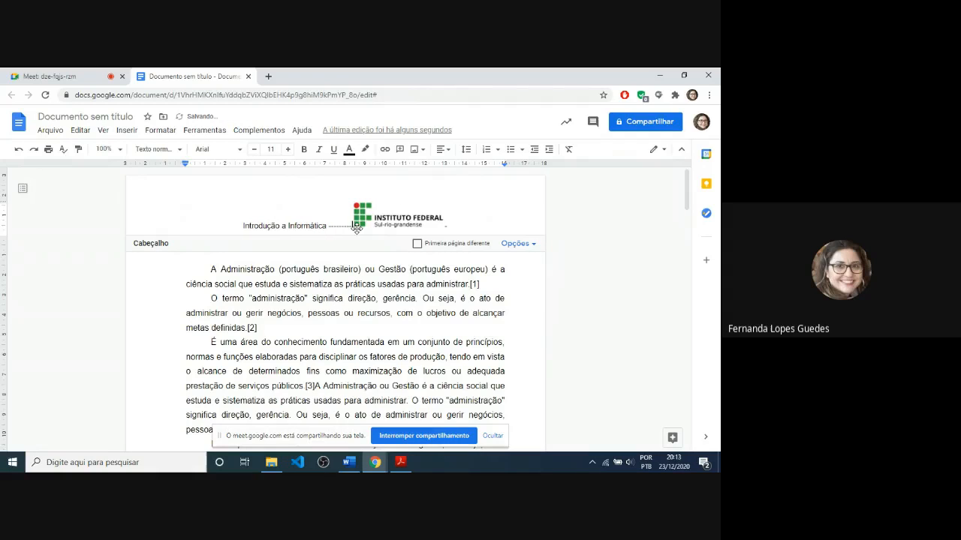
key("BackSpace")
key("BackSpace")
key("BackSpace")
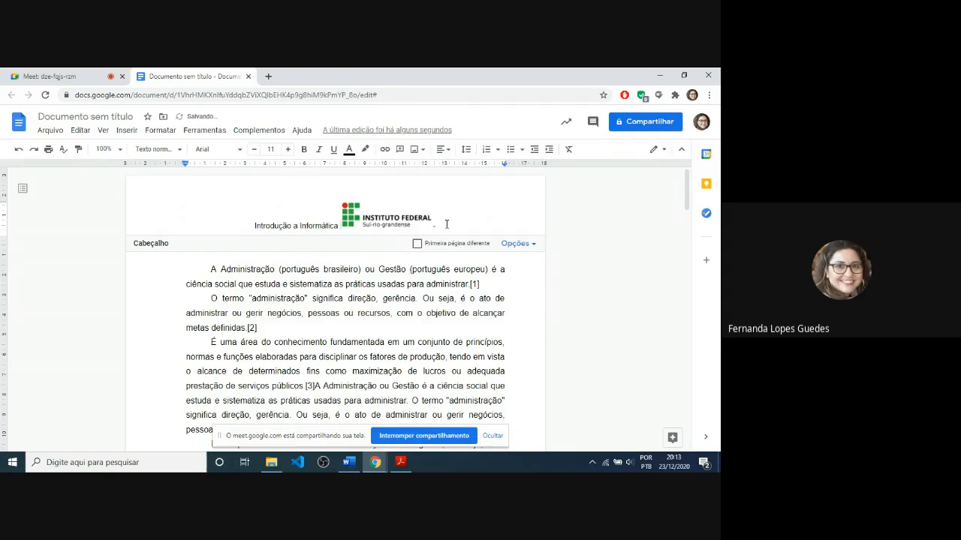
key("BackSpace")
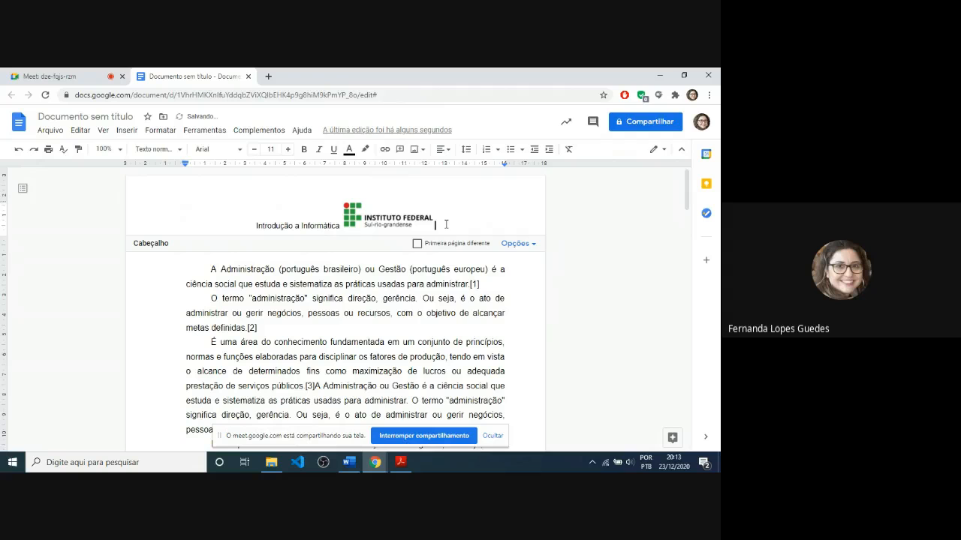
Return to the body text and add four blank lines above the "Administração" title
left_click(334, 334)
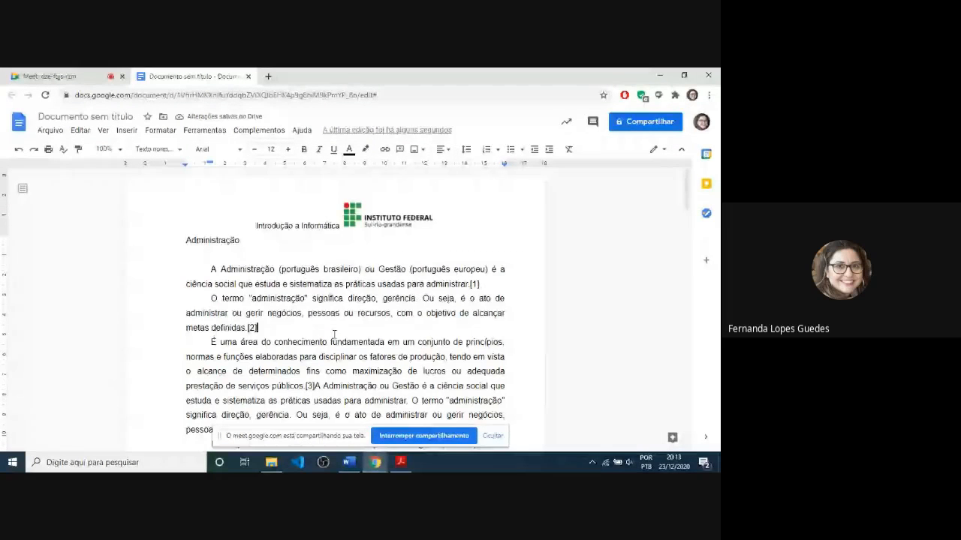
left_click(186, 240)
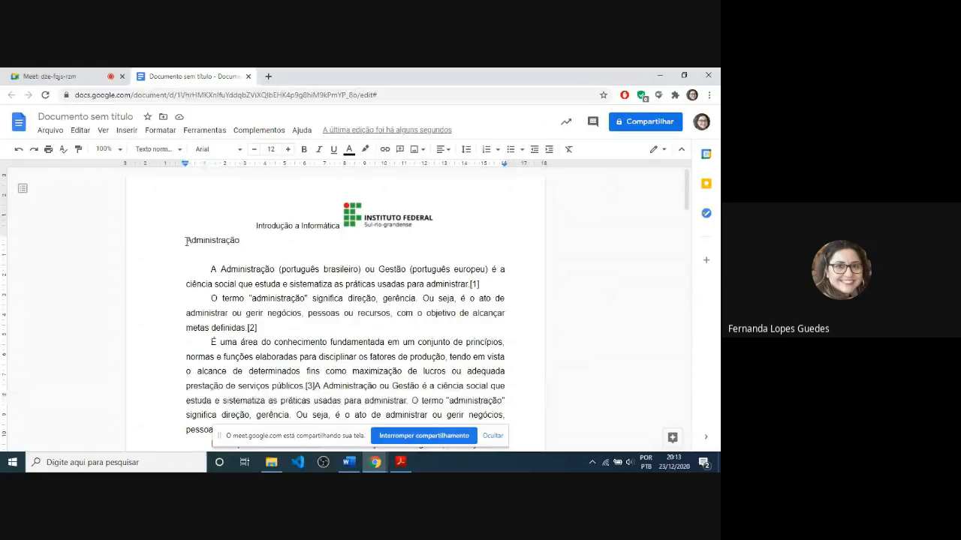
key("Return")
key("Return")
key("Return")
key("Return")
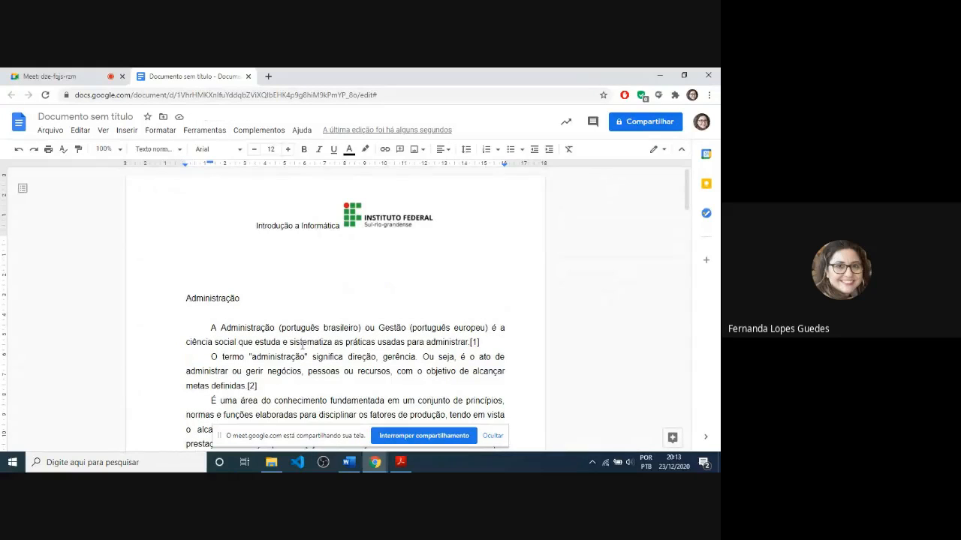
Check the header text and logo on the second and third pages, and return to the document's start
scroll(303, 343, "down", 8)
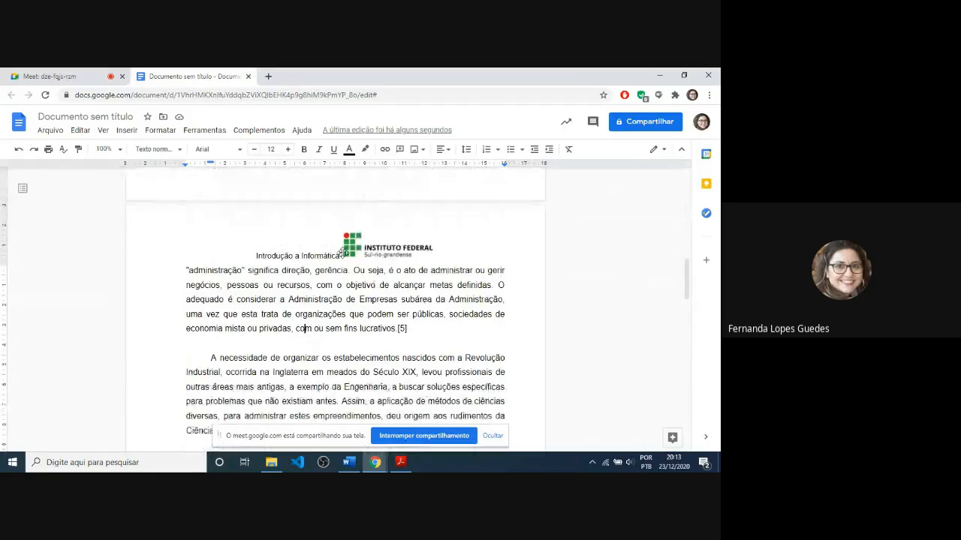
scroll(341, 253, "down", 7)
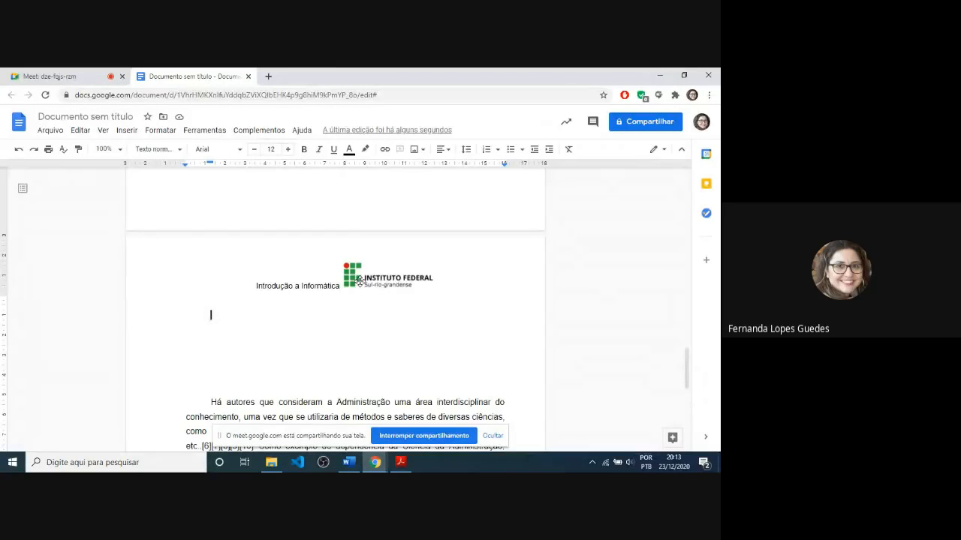
key("Page_Up")
key("Page_Up")
key("Page_Up")
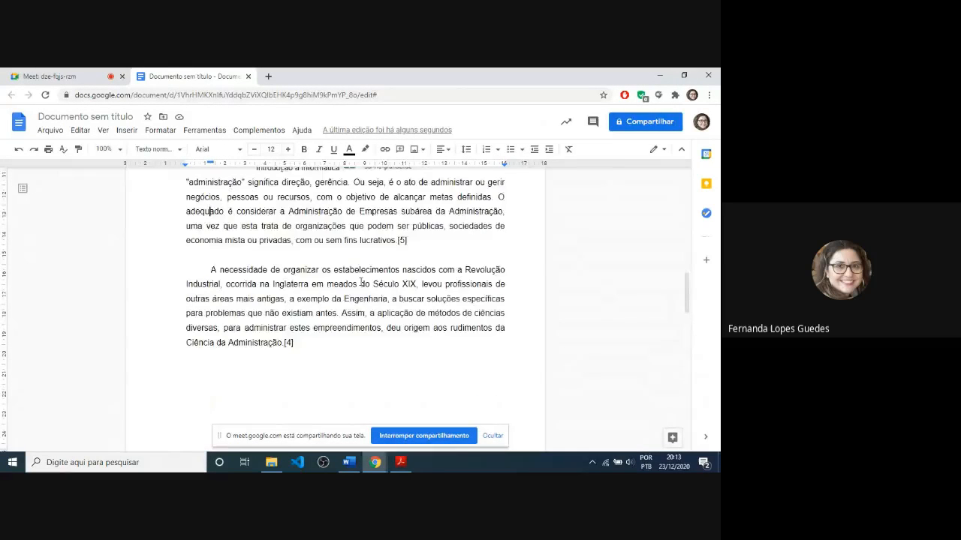
key("Page_Up")
key("Page_Up")
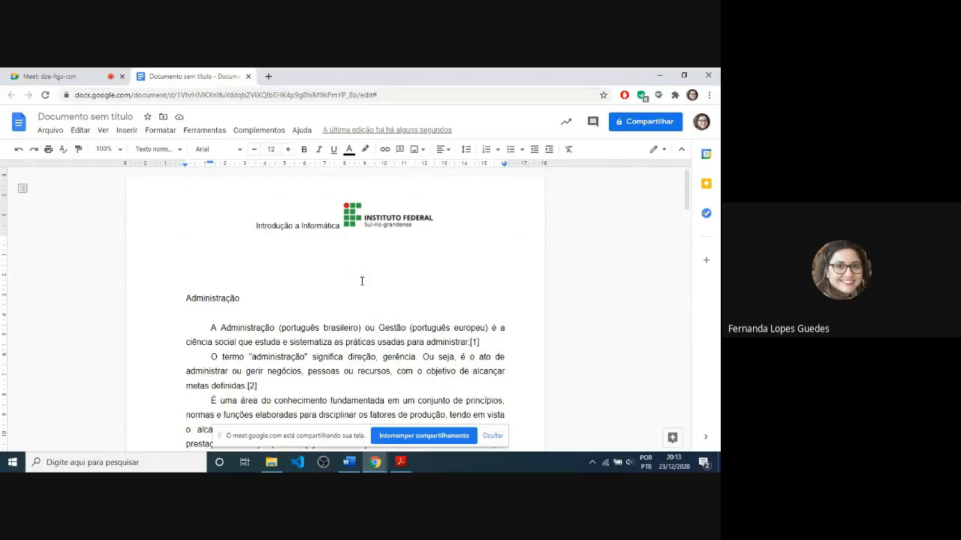
Open the footer area at the end of the first page and return to the body text
left_click(287, 387)
scroll(287, 387, "down", 5)
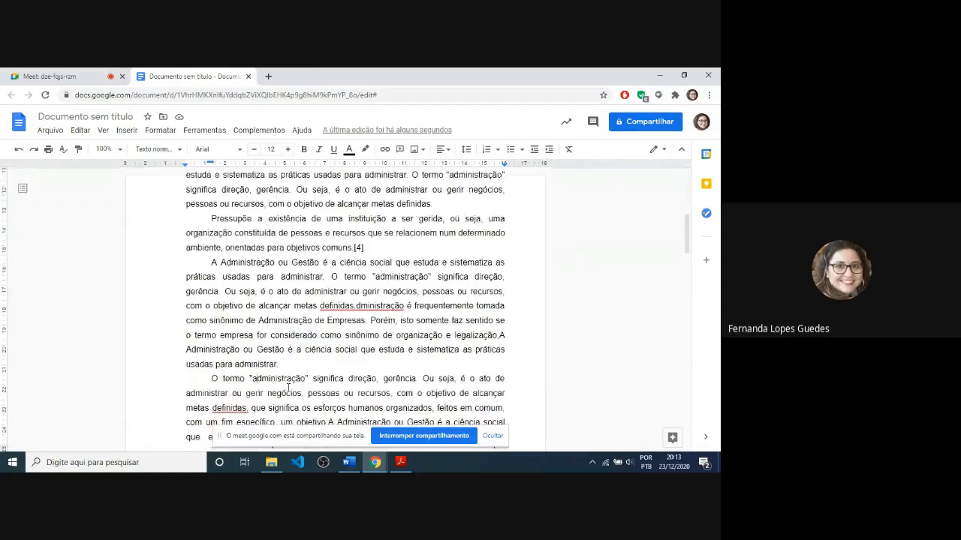
scroll(287, 387, "down", 3)
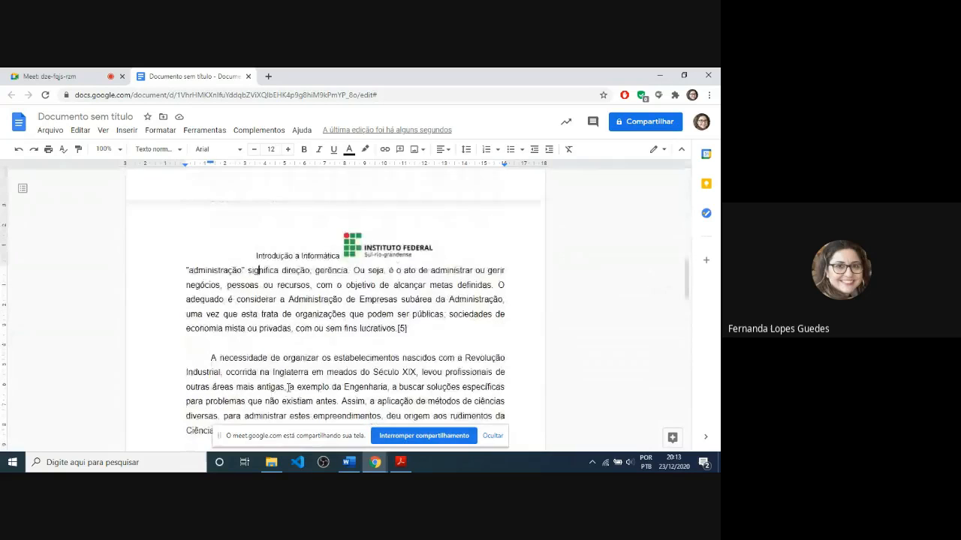
scroll(288, 387, "up", 1)
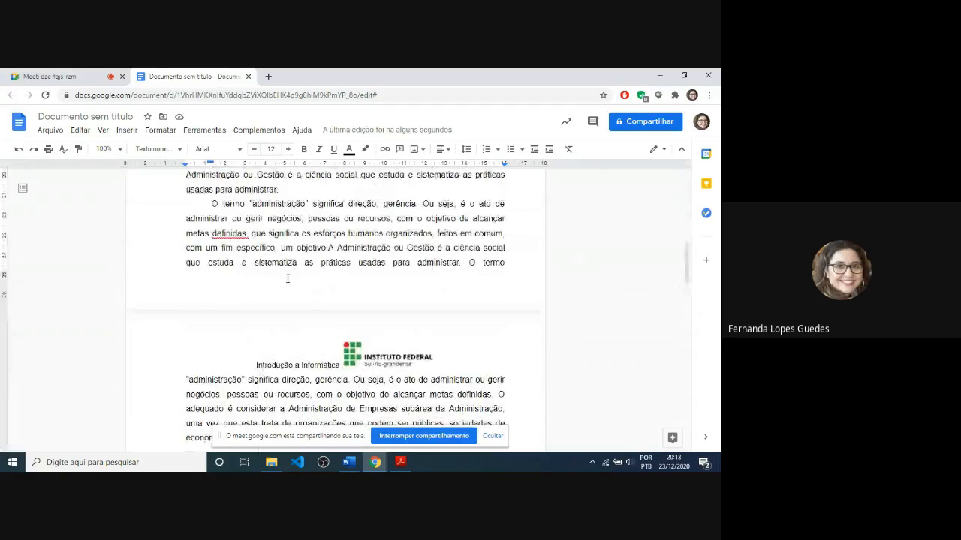
left_click(339, 295)
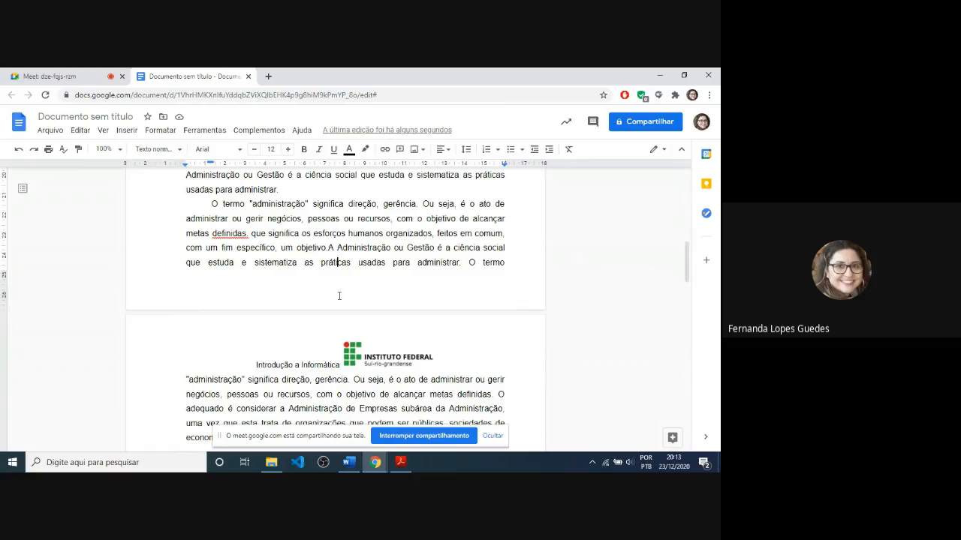
double_click(339, 295)
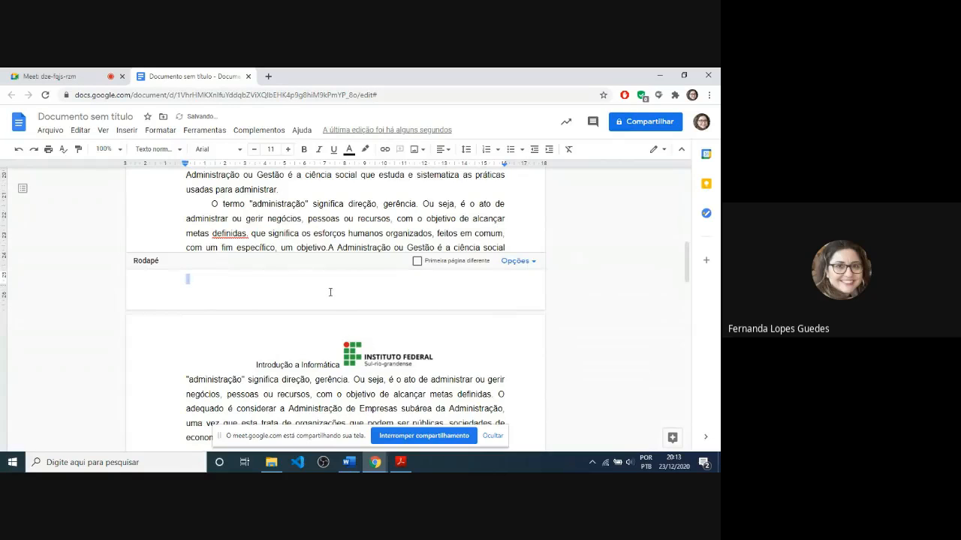
double_click(292, 206)
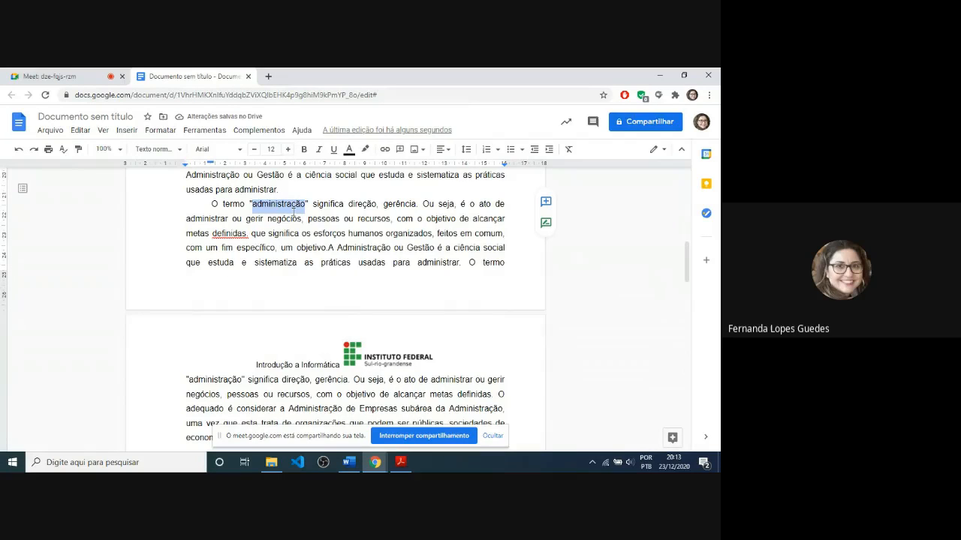
Insert a footer on the first page with the text "Isso é um rodapé"
left_click(127, 131)
mouse_move(180, 302)
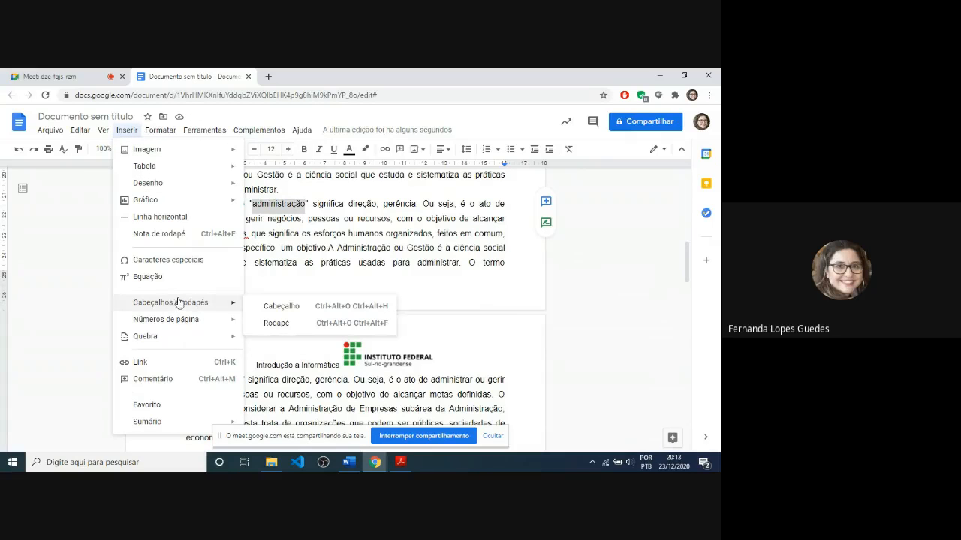
left_click(299, 332)
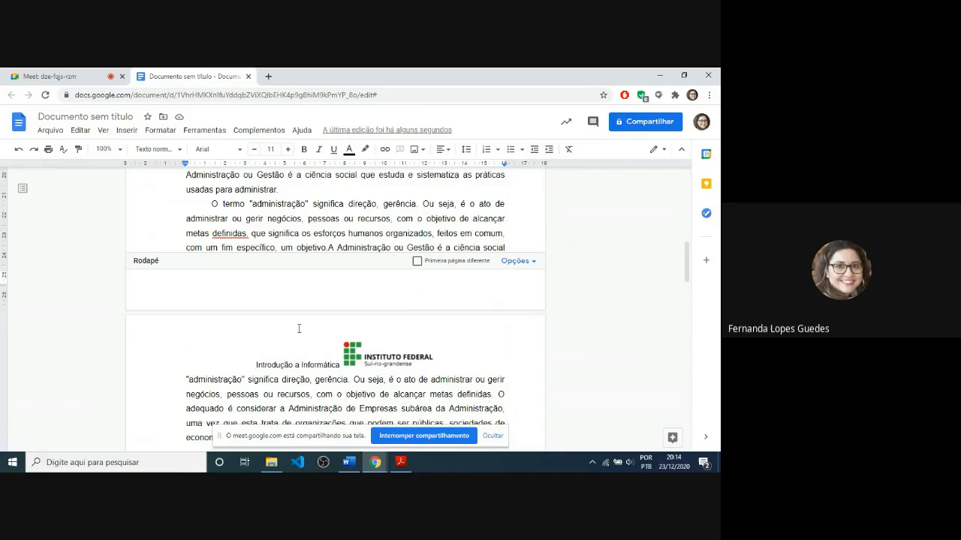
type("Isso é um rodapé")
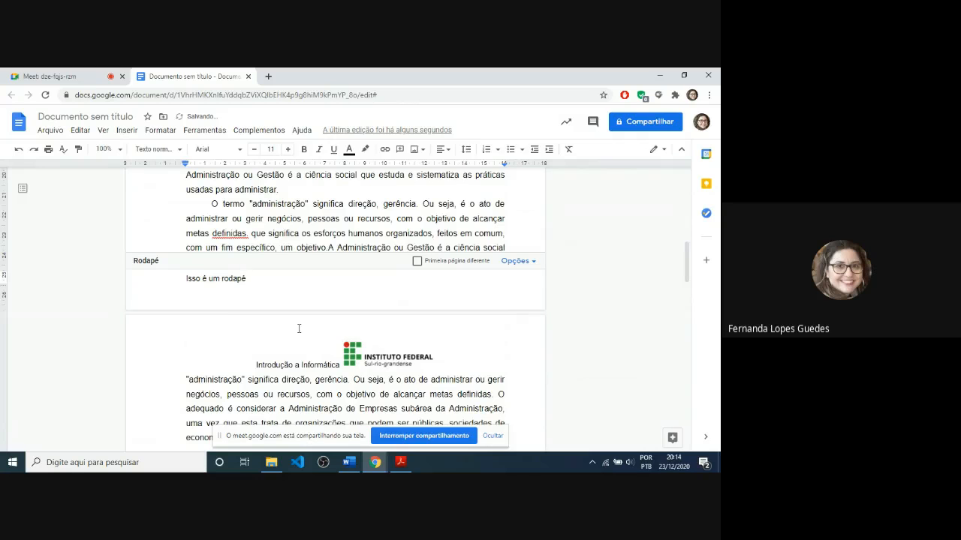
Center the footer text "Isso é um rodapé" and return to the body text
left_click_drag(261, 278, 170, 282)
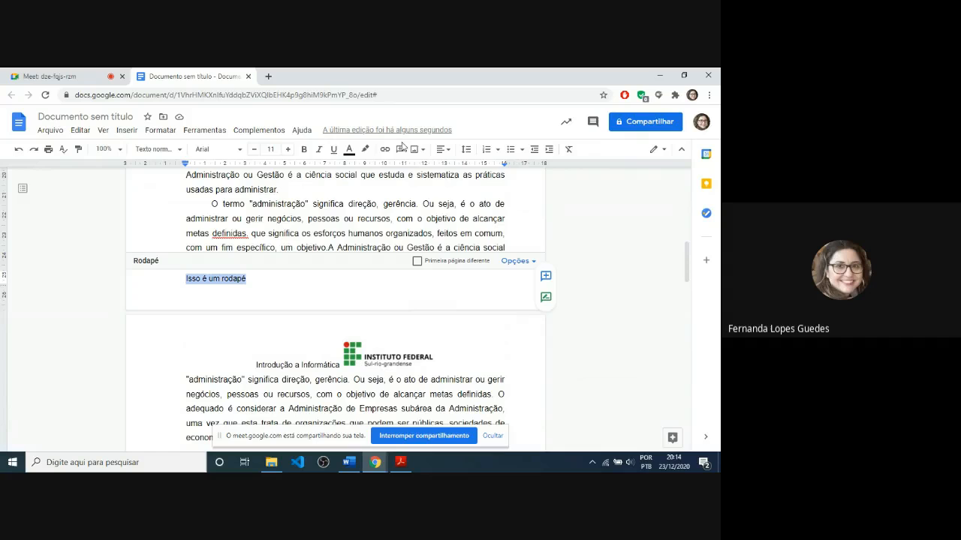
left_click(440, 149)
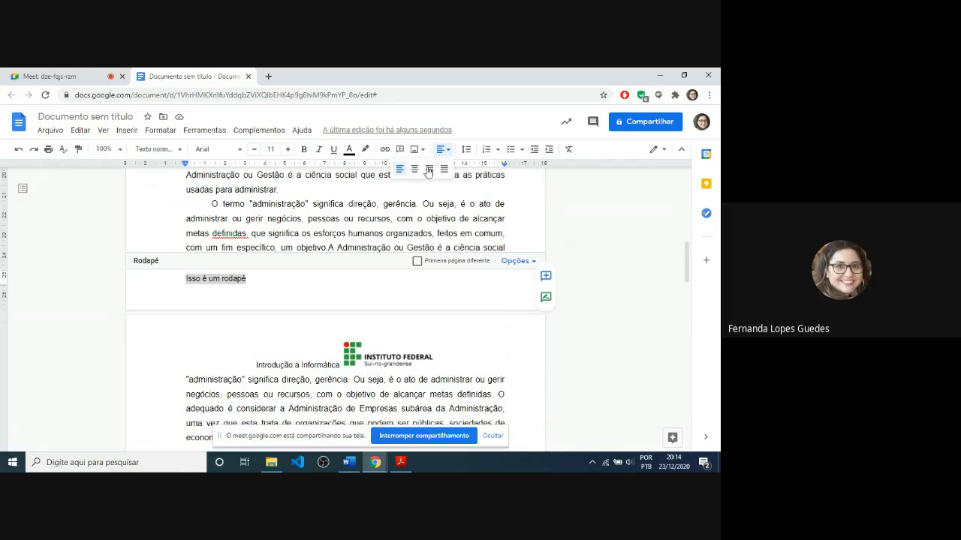
left_click(415, 170)
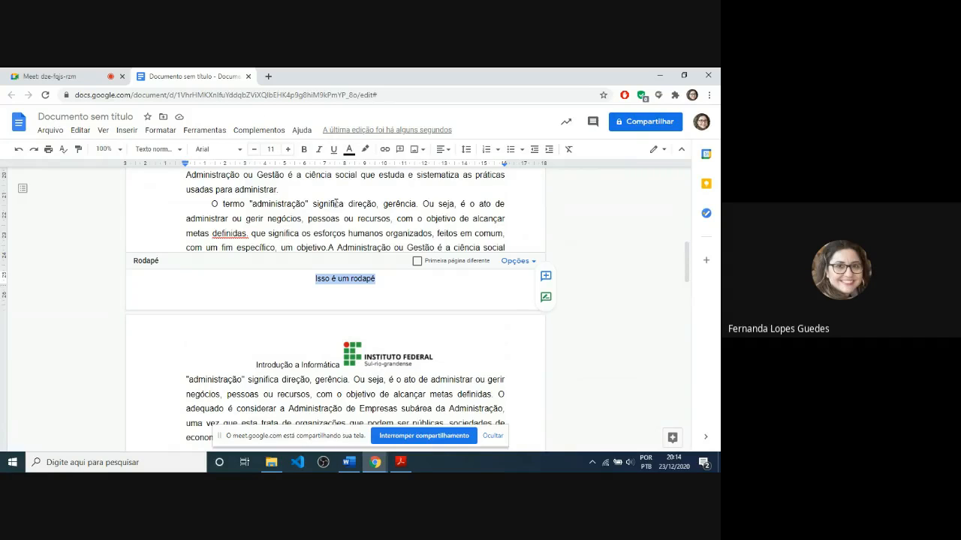
left_click(335, 204)
double_click(335, 204)
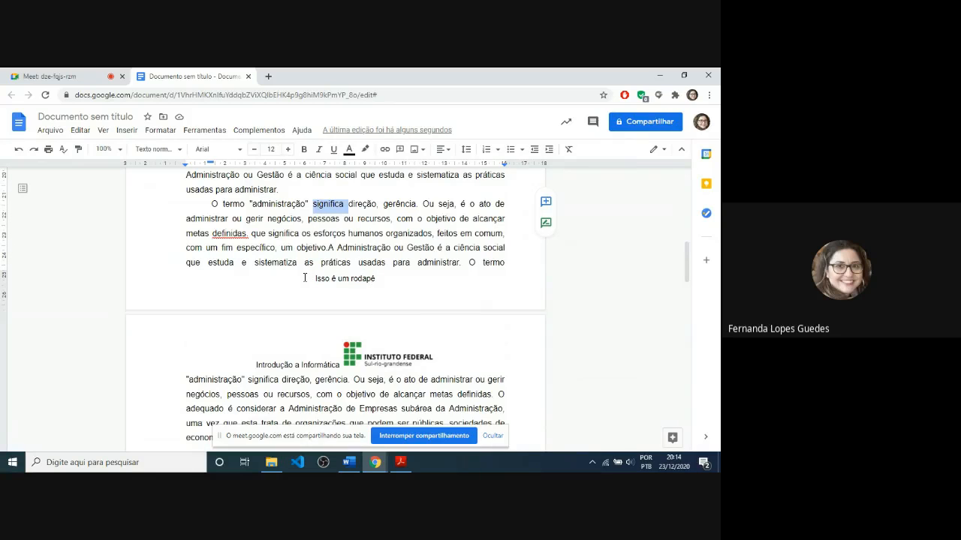
Check the footer text on the second and third pages, hiding the screen-sharing notice that covers the page end
key("ctrl+End")
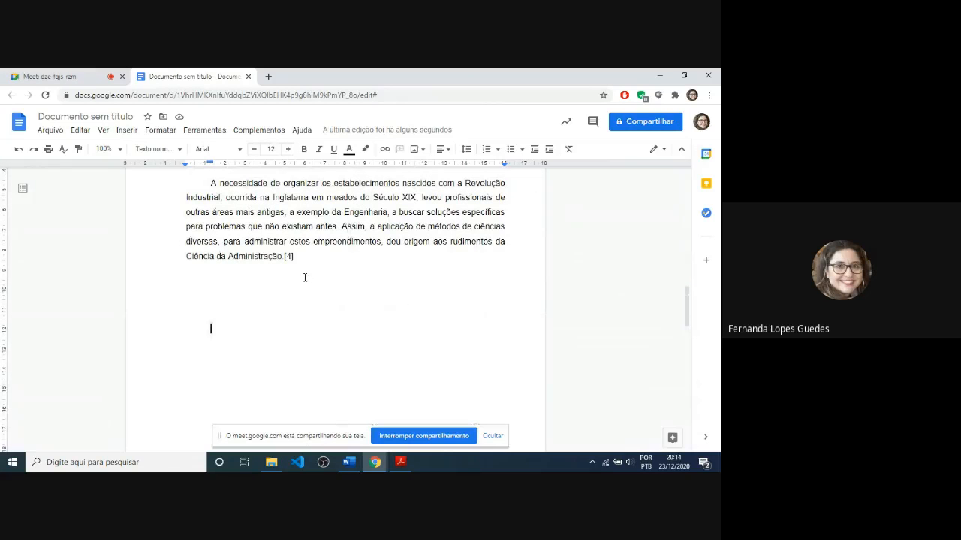
key("Page_Down")
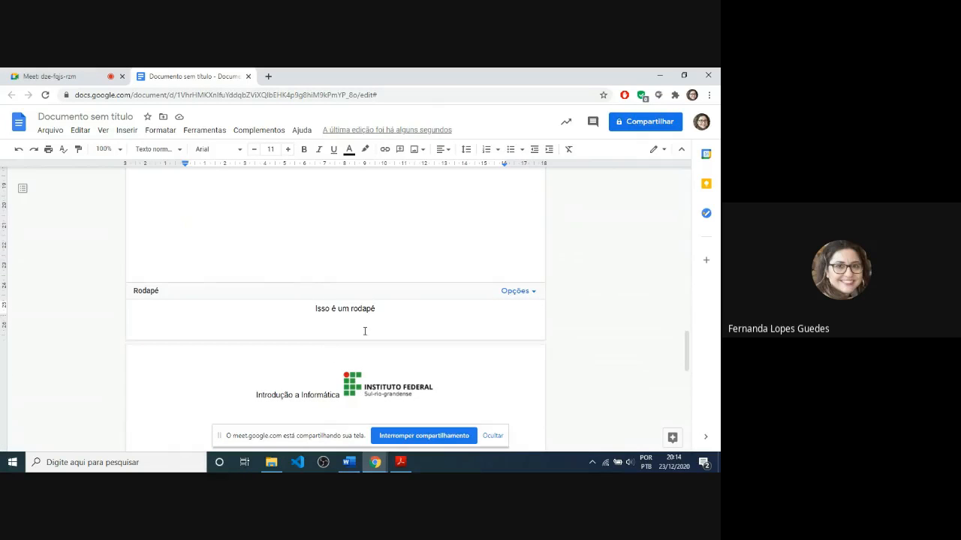
left_click(379, 267)
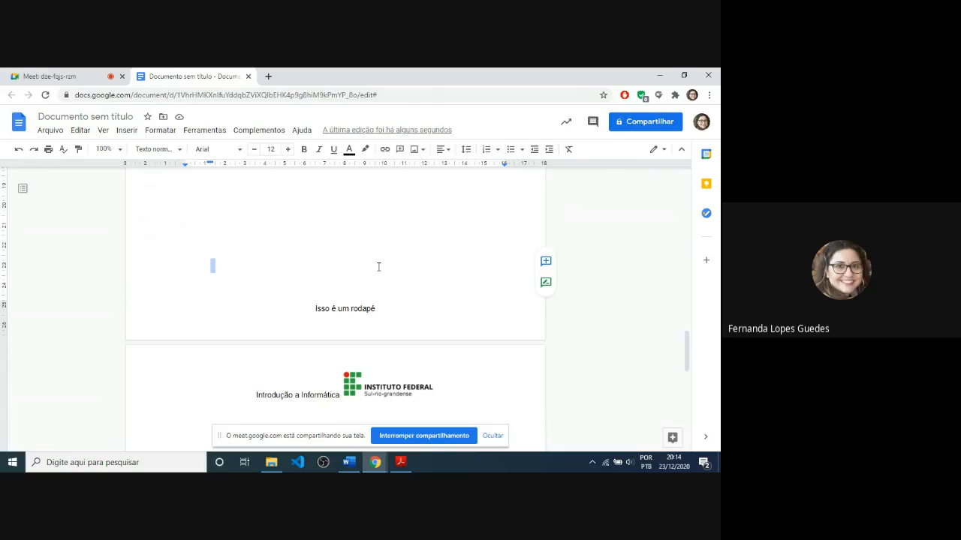
scroll(379, 267, "up", 2)
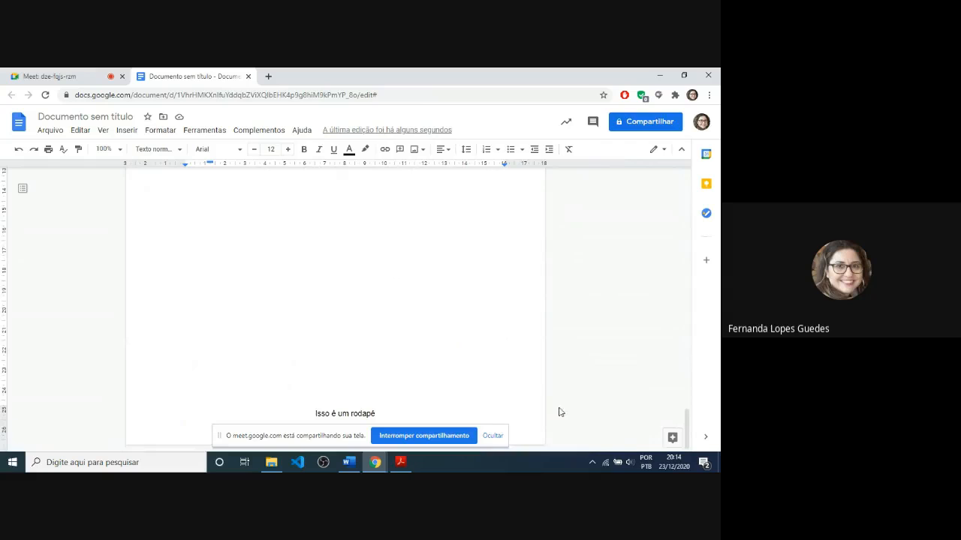
left_click(498, 437)
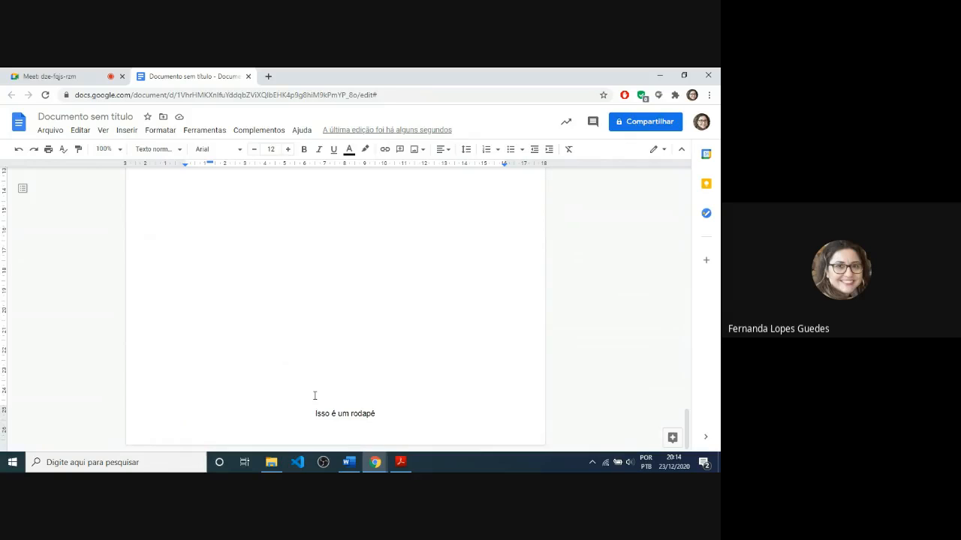
scroll(314, 395, "up", 1)
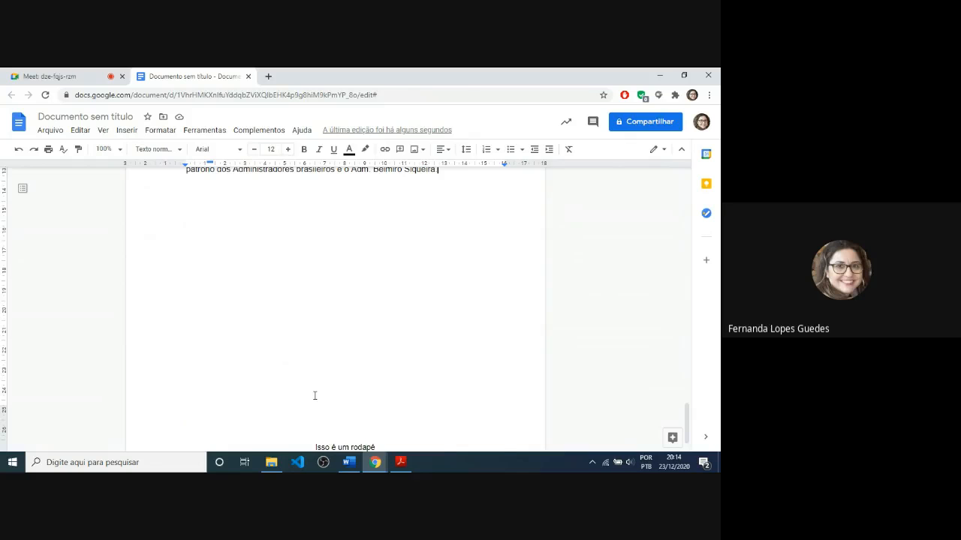
scroll(315, 395, "down", 3)
scroll(315, 395, "up", 10)
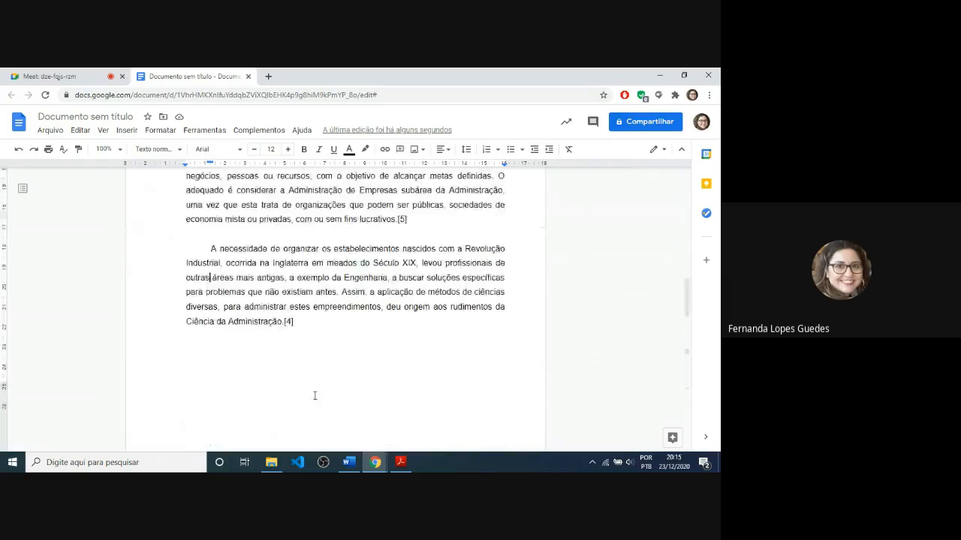
scroll(315, 396, "up", 1)
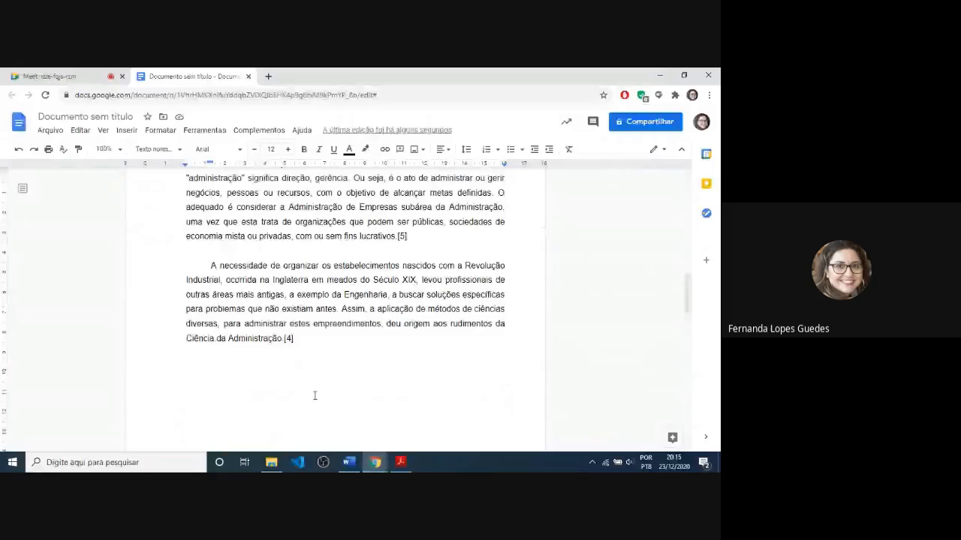
scroll(314, 396, "up", 5)
scroll(314, 396, "down", 10)
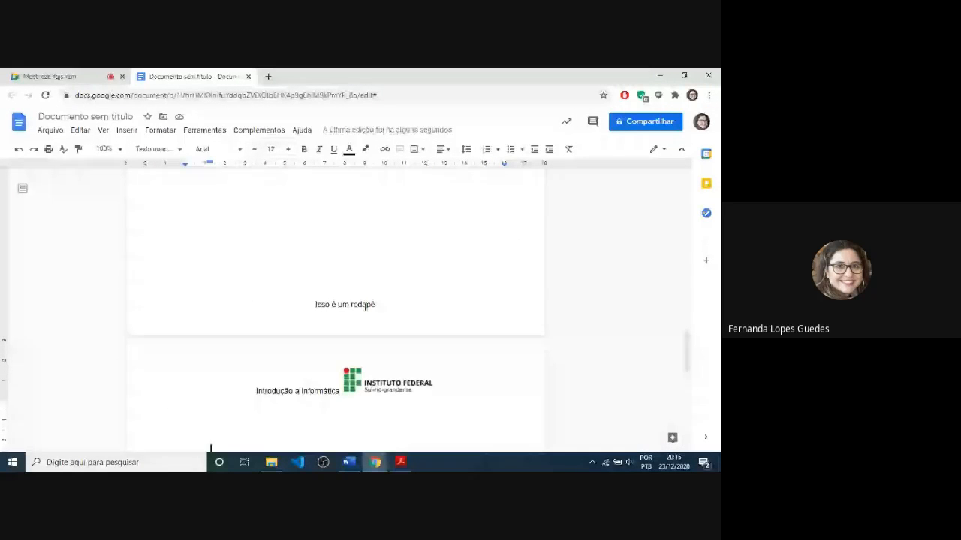
Delete the footer text "Isso é um rodapé" on the second page and return to the body text
double_click(364, 307)
left_click_drag(375, 305, 311, 303)
key("BackSpace")
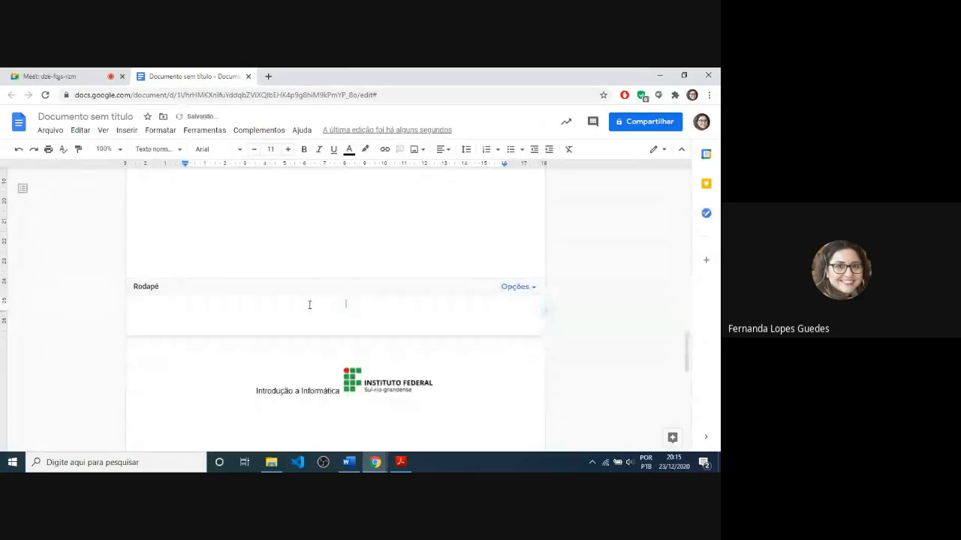
left_click(331, 238)
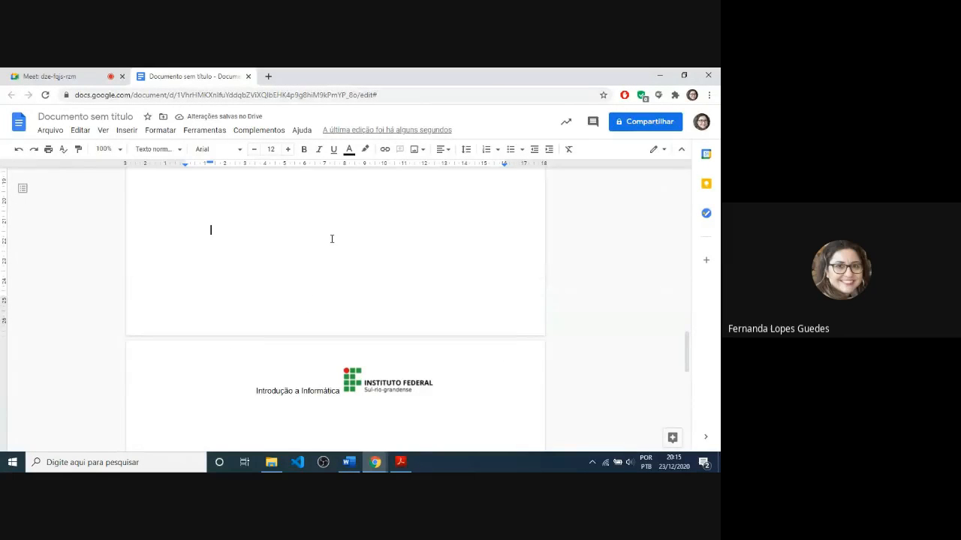
Examine the ends of all three pages for leftover footer text, along with the headers at the page starts
scroll(332, 239, "down", 9)
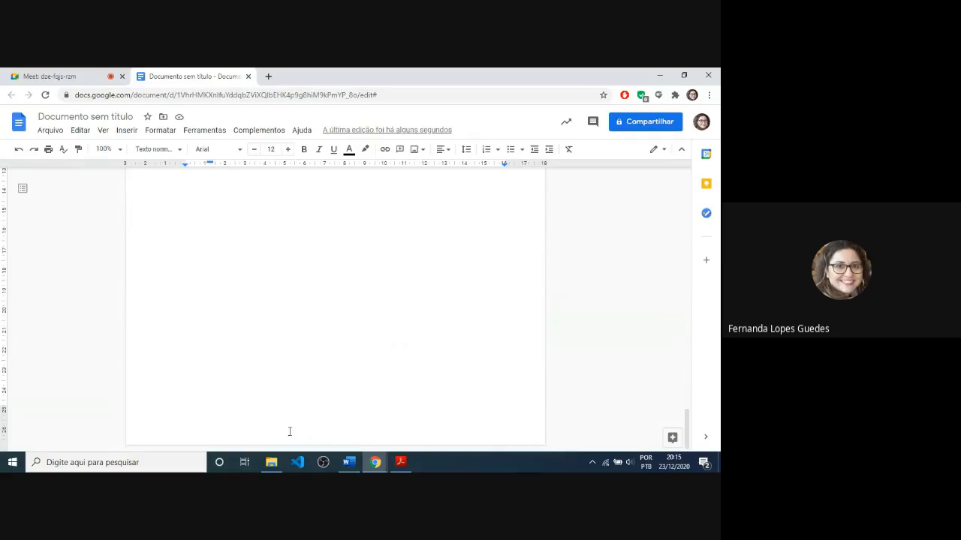
scroll(334, 427, "up", 10)
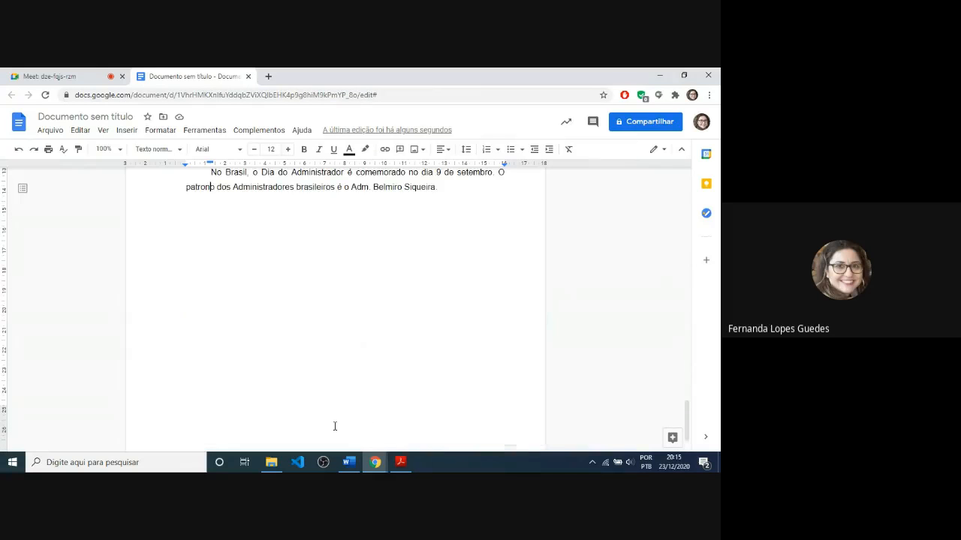
scroll(334, 428, "up", 3)
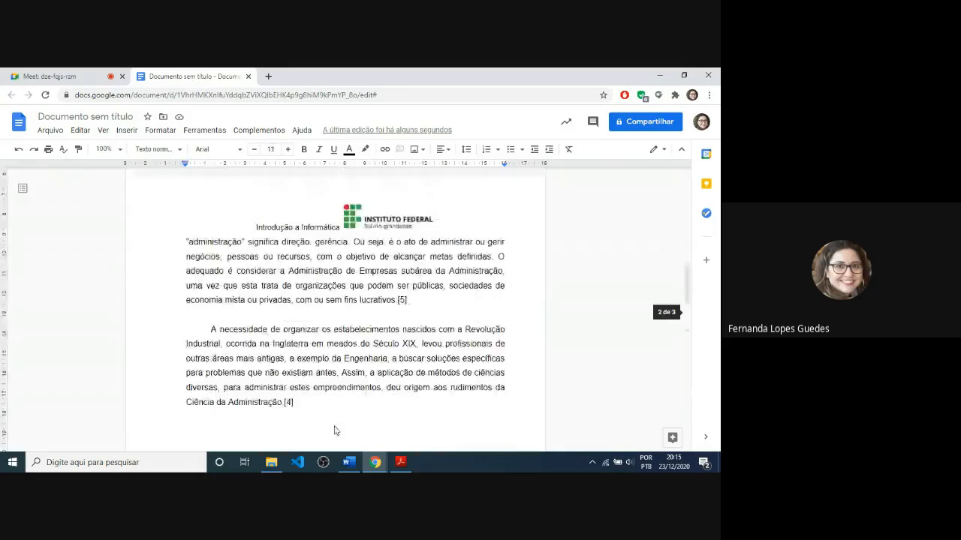
scroll(334, 430, "up", 3)
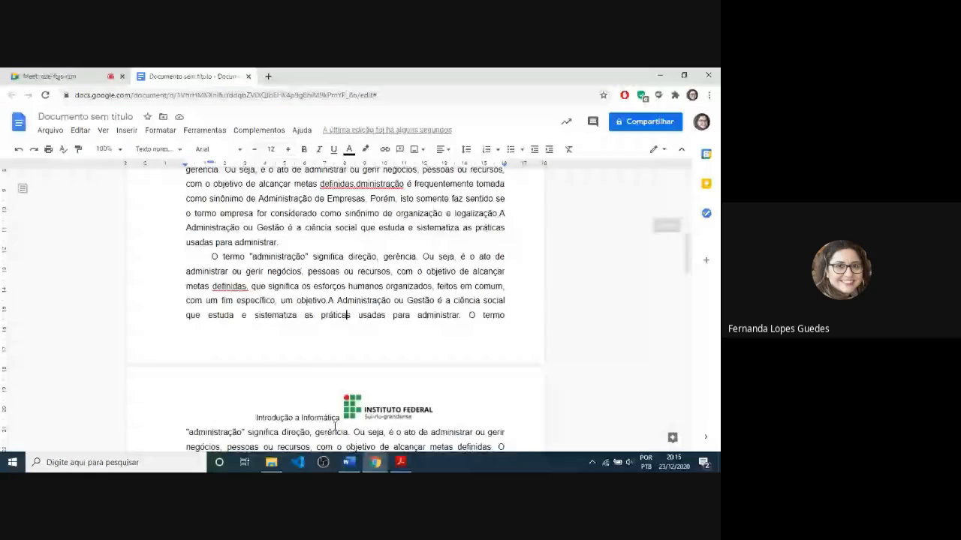
scroll(335, 426, "down", 3)
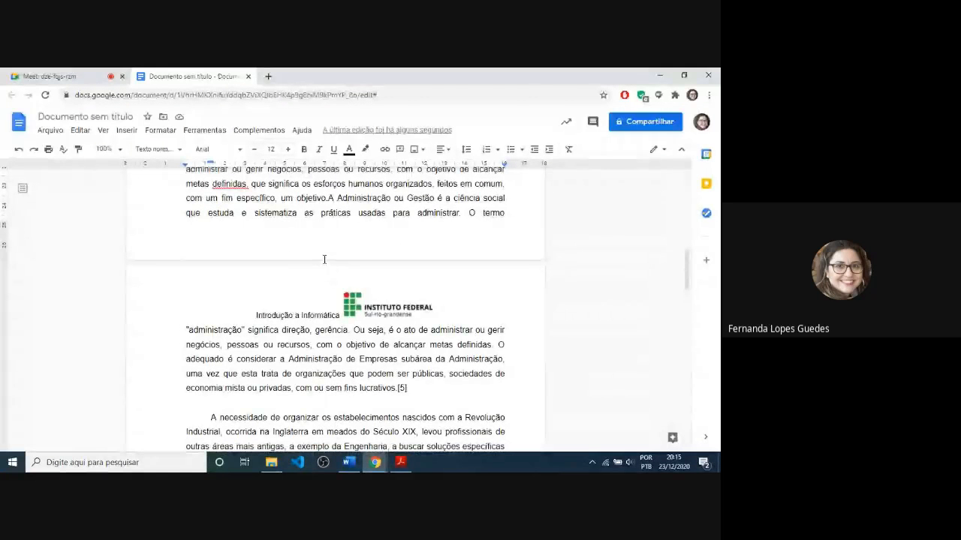
scroll(324, 259, "up", 8)
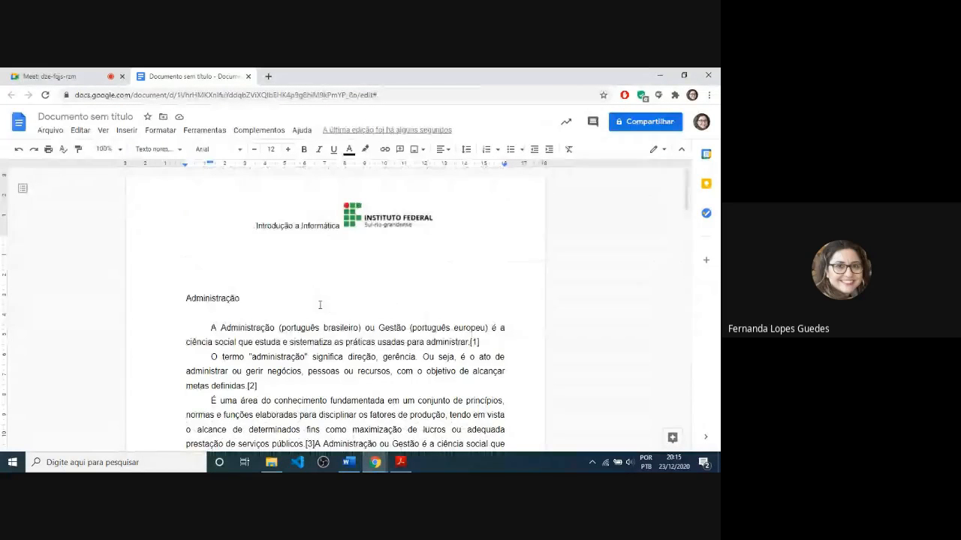
scroll(319, 304, "down", 4)
scroll(322, 304, "down", 5)
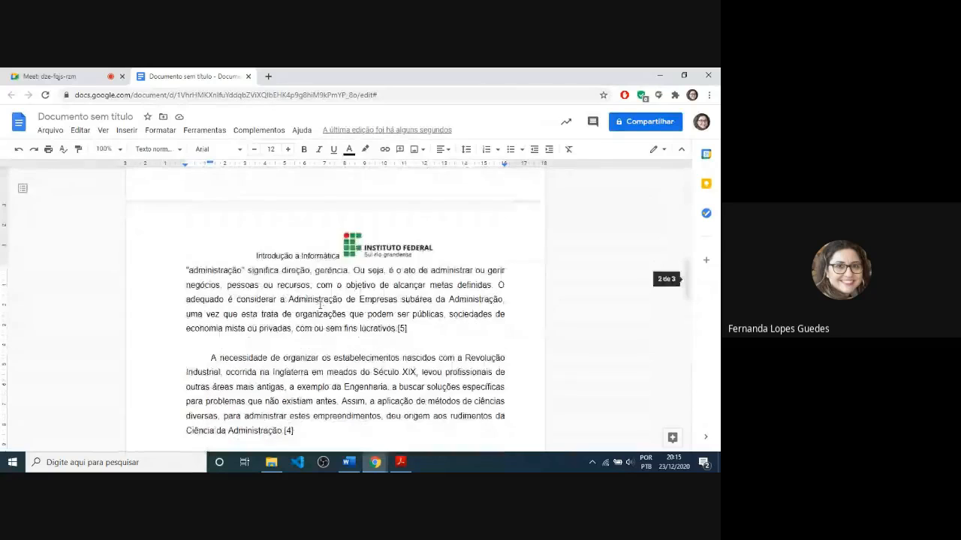
scroll(320, 305, "up", 1)
scroll(320, 305, "up", 1)
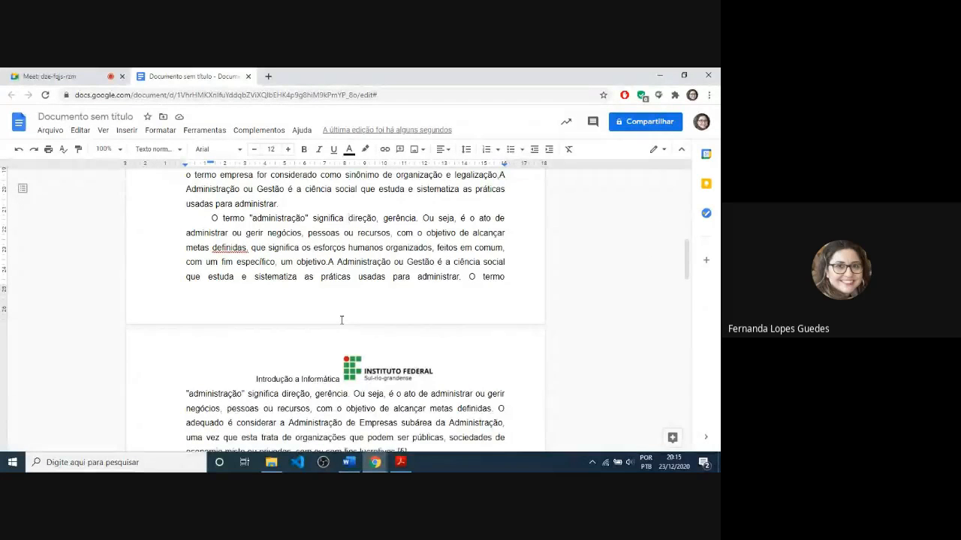
Delete "Introdução a Informática" from the first page's header, keeping only the logo, and return to the body text
scroll(341, 320, "up", 10)
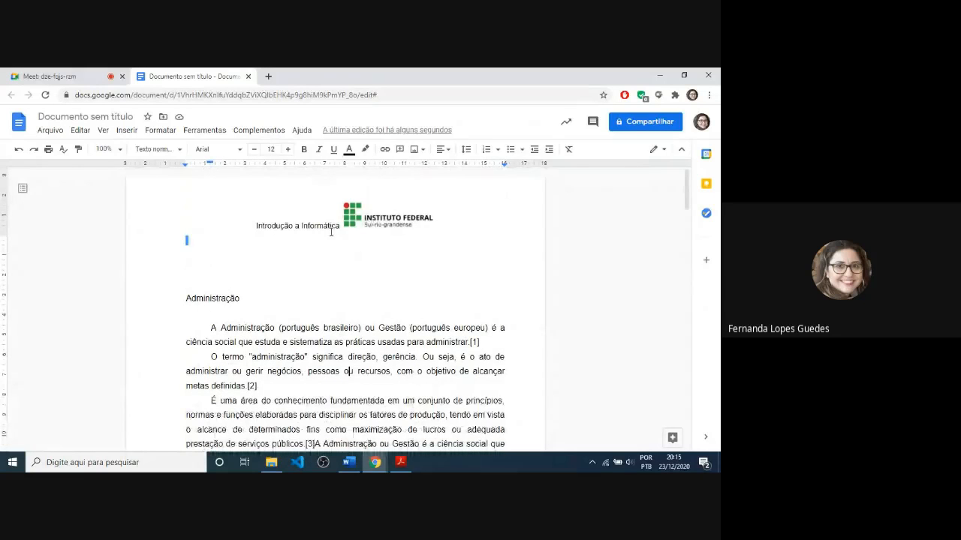
double_click(339, 241)
left_click_drag(256, 225, 343, 225)
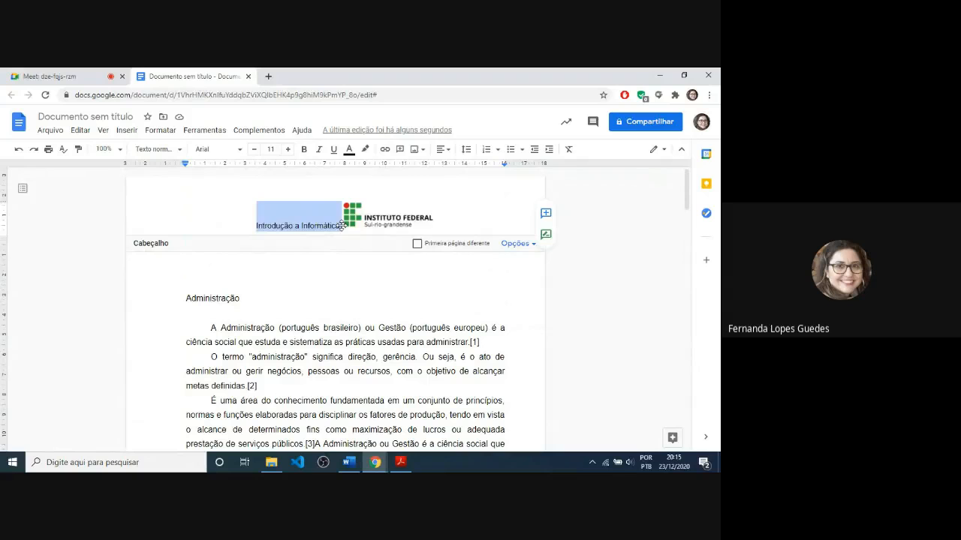
key("BackSpace")
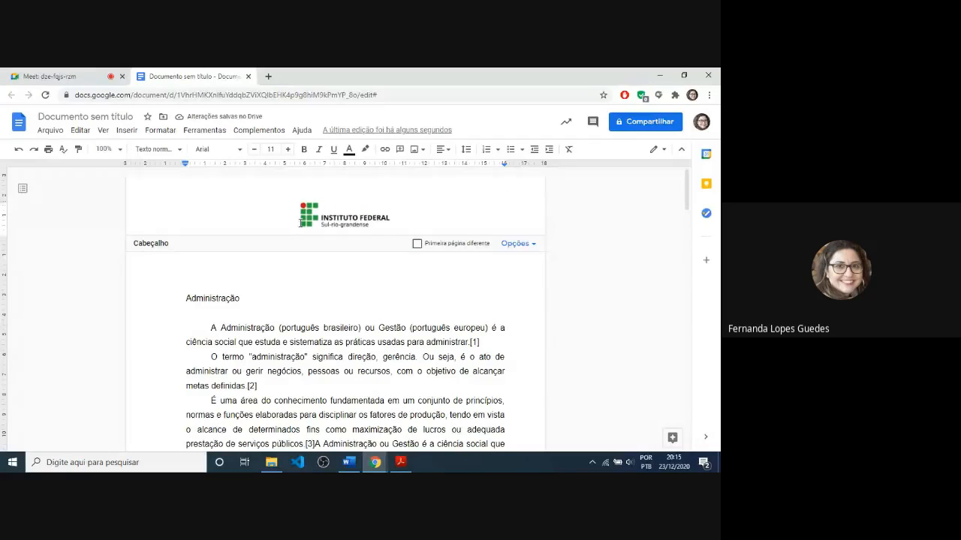
left_click(301, 324)
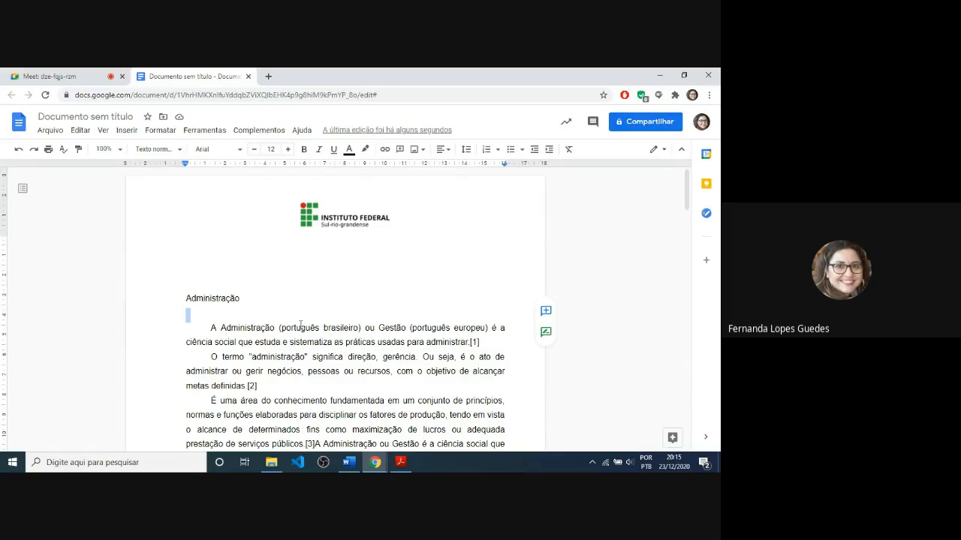
Check the logo header and the footer area on the following pages, and return to the document's start
scroll(301, 325, "down", 3)
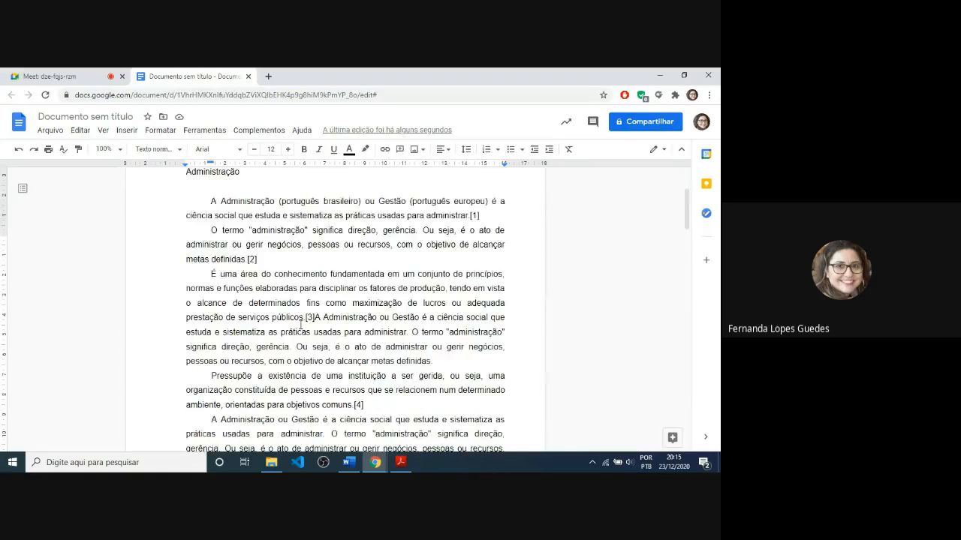
scroll(300, 325, "down", 10)
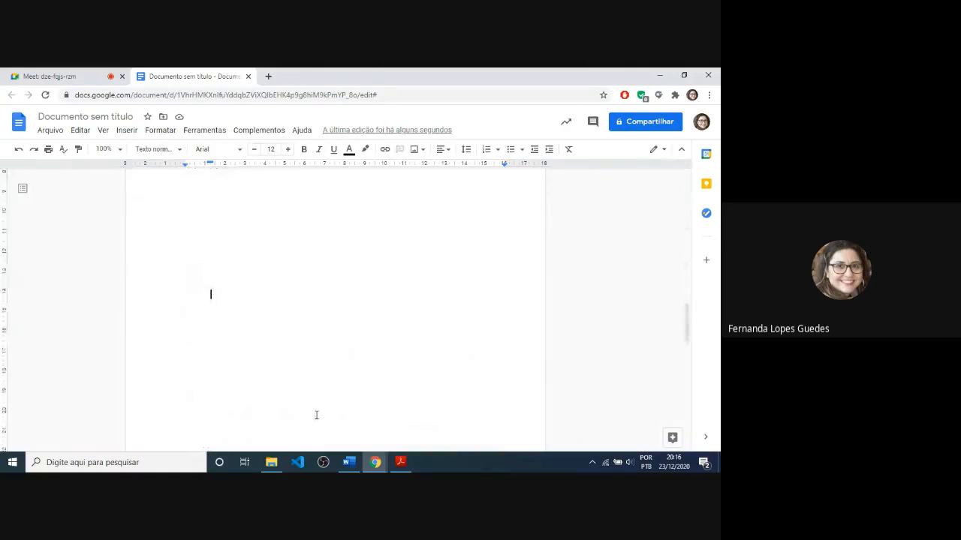
scroll(317, 415, "down", 6)
double_click(317, 415)
scroll(317, 416, "up", 6)
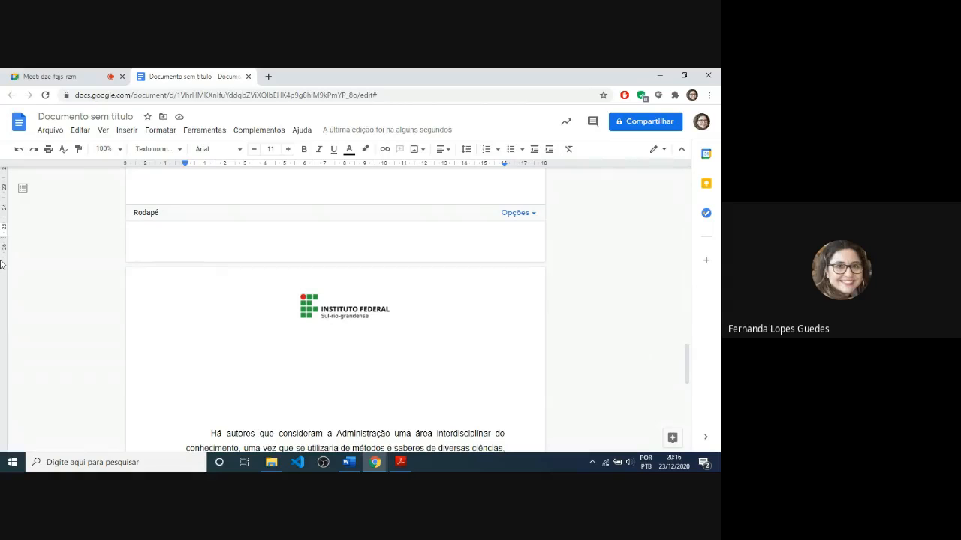
key("Escape")
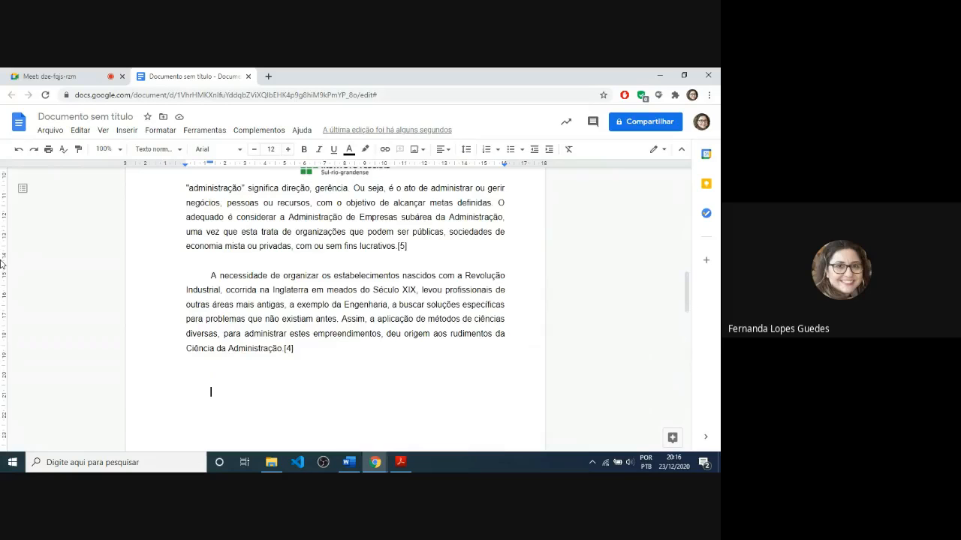
key("ctrl+Home")
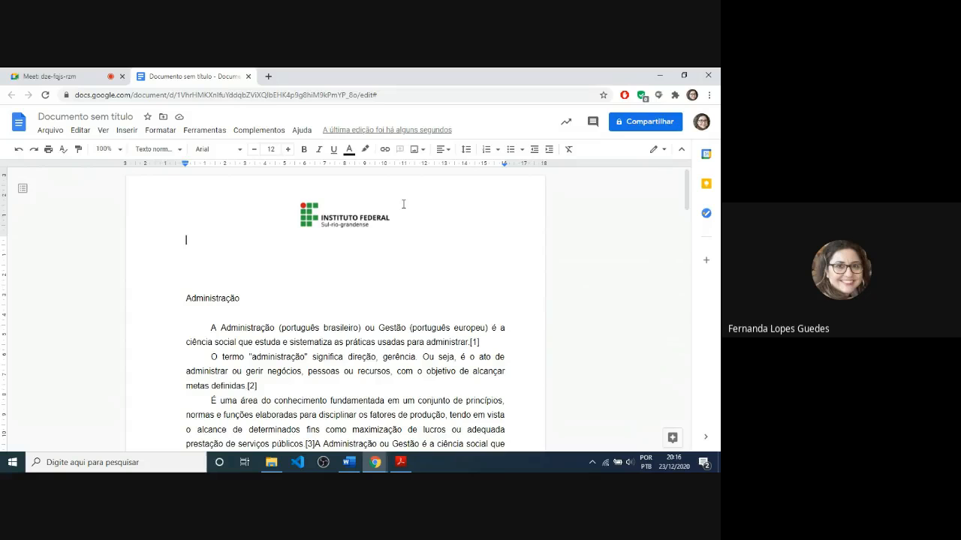
Check the logo header and page end where the first page meets the second, and return to the document's start
scroll(403, 204, "down", 5)
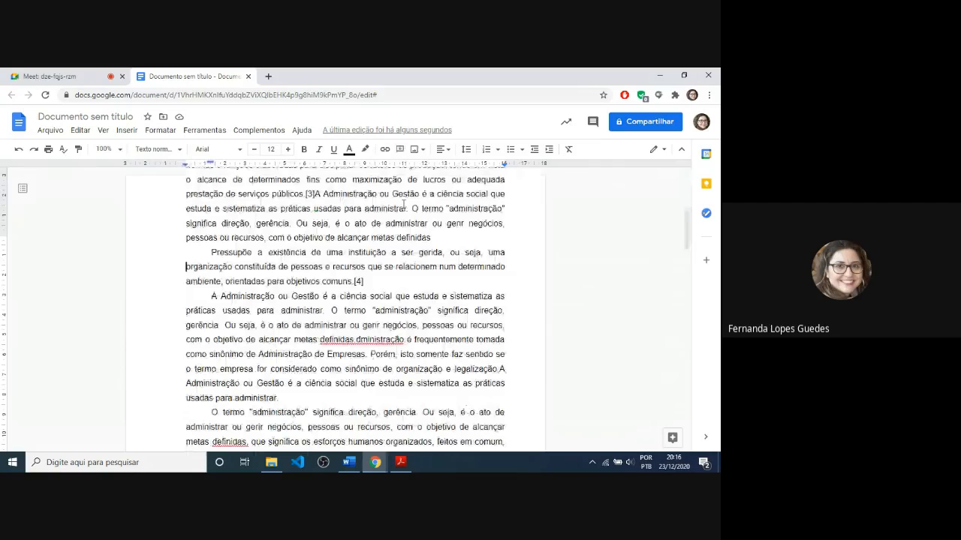
scroll(403, 205, "down", 5)
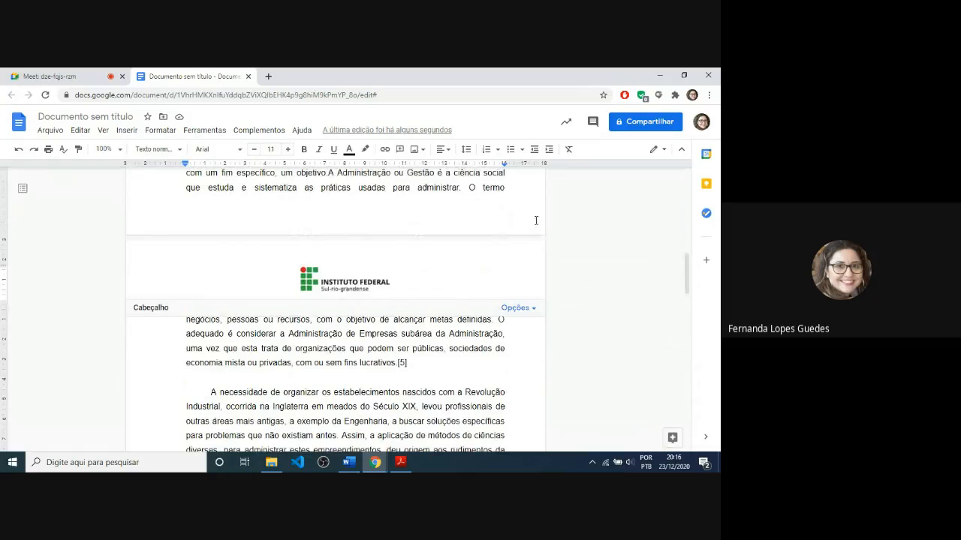
left_click(401, 191)
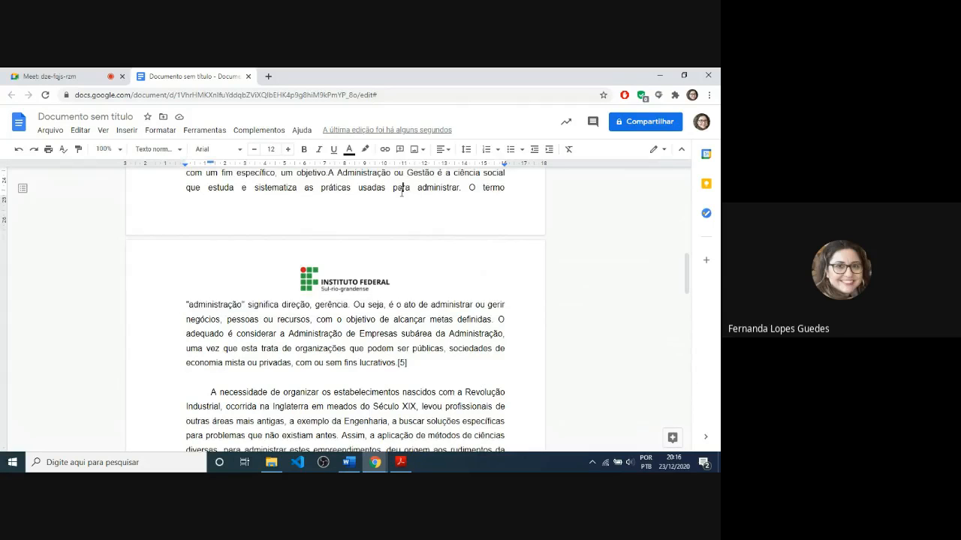
scroll(402, 191, "up", 10)
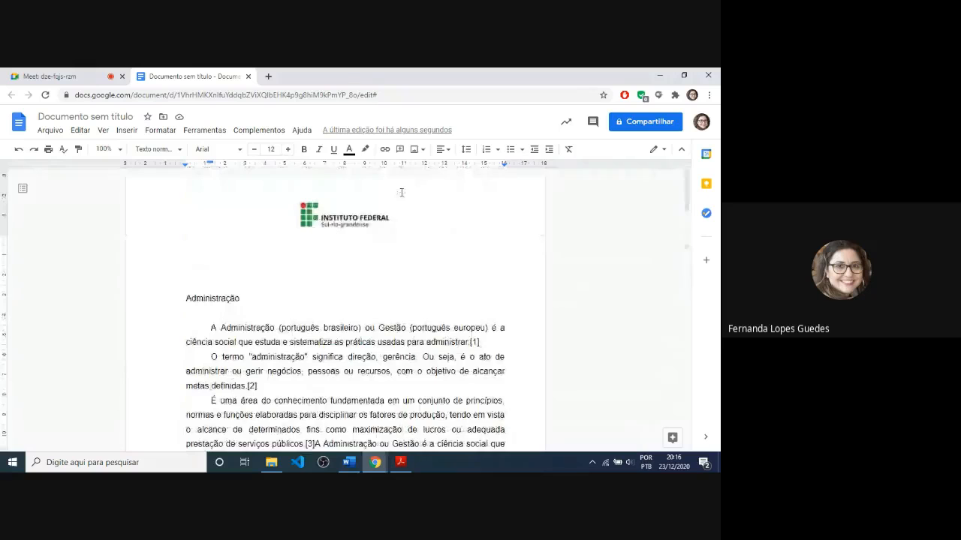
Review the page number layouts and the additional options for position, first page and starting number, and dismiss them without applying
left_click(125, 132)
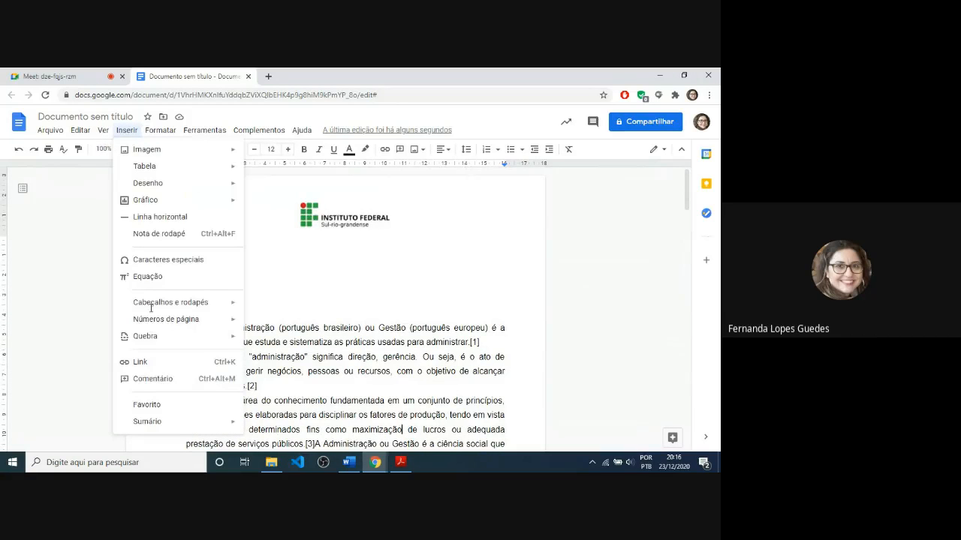
mouse_move(104, 131)
mouse_move(192, 323)
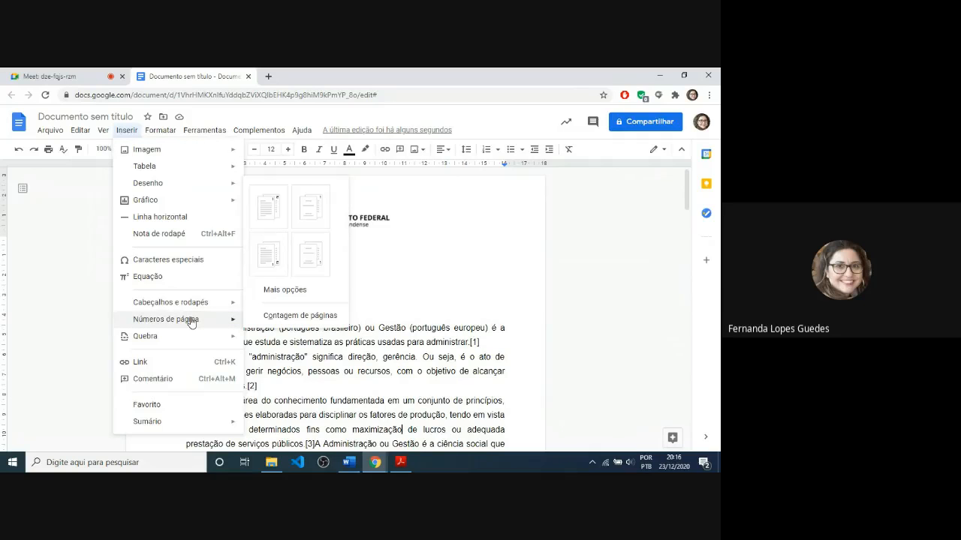
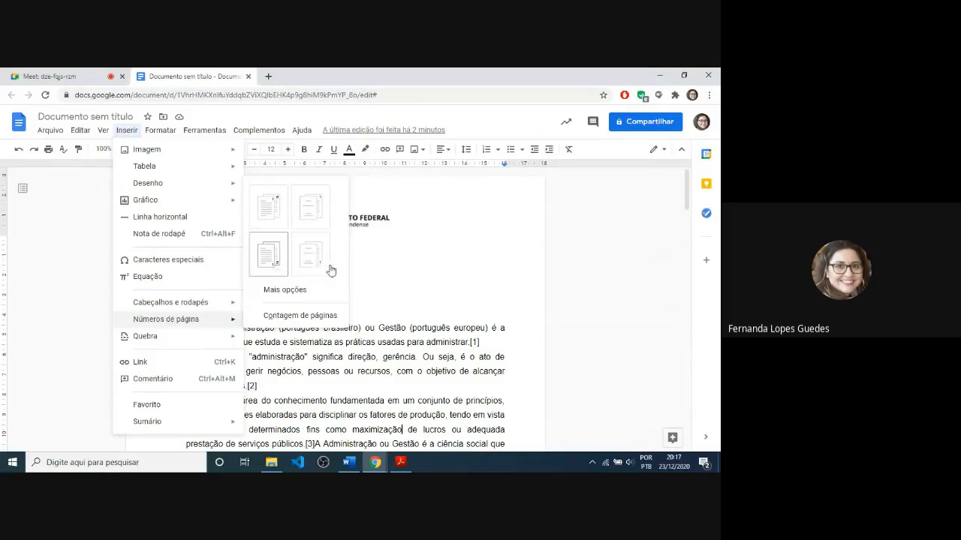
left_click(285, 291)
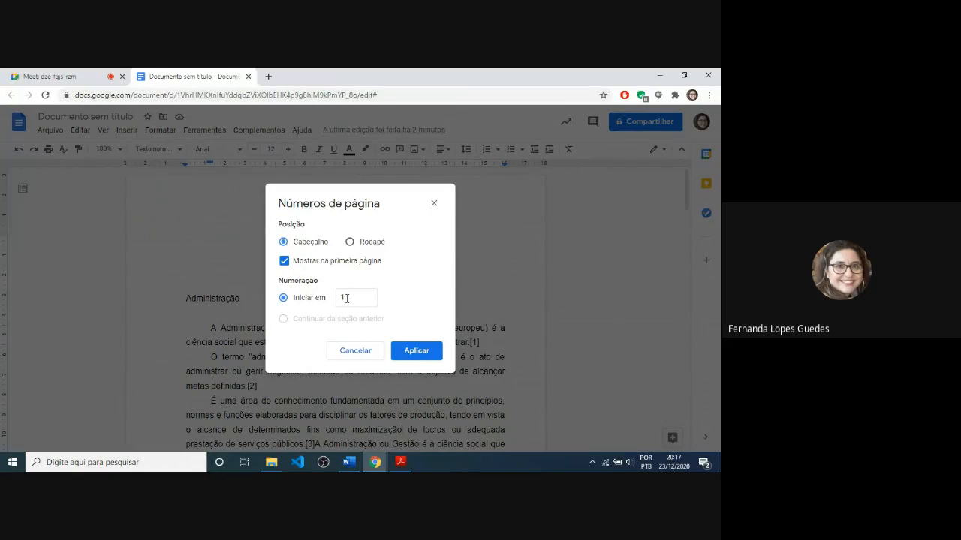
left_click(358, 353)
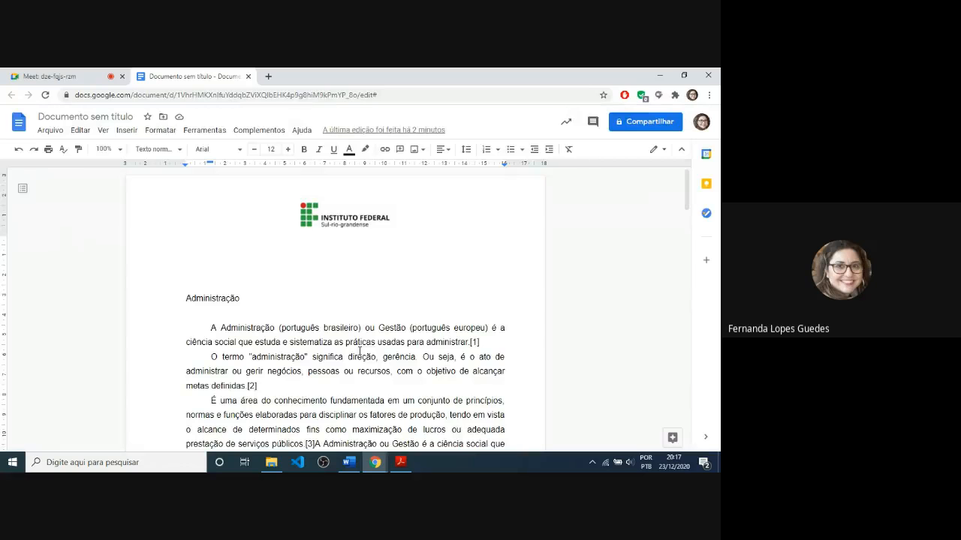
Insert page numbers at the right of the header on every page, starting from the first, and return to the body text
left_click(127, 131)
mouse_move(189, 319)
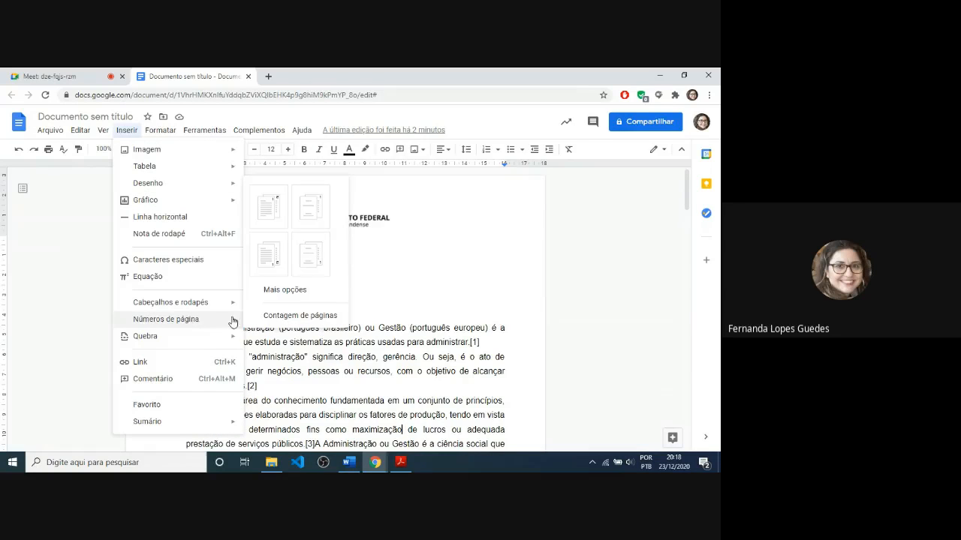
left_click(268, 207)
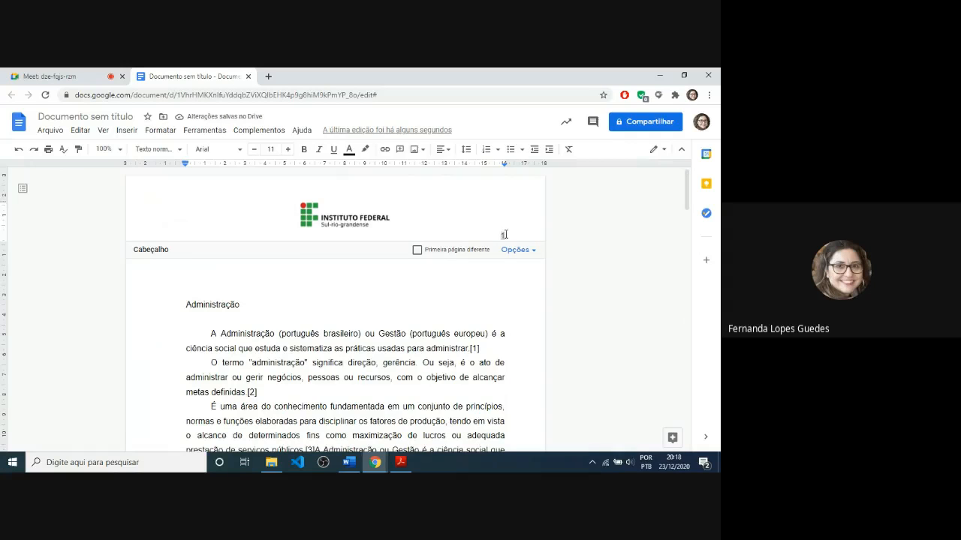
double_click(383, 349)
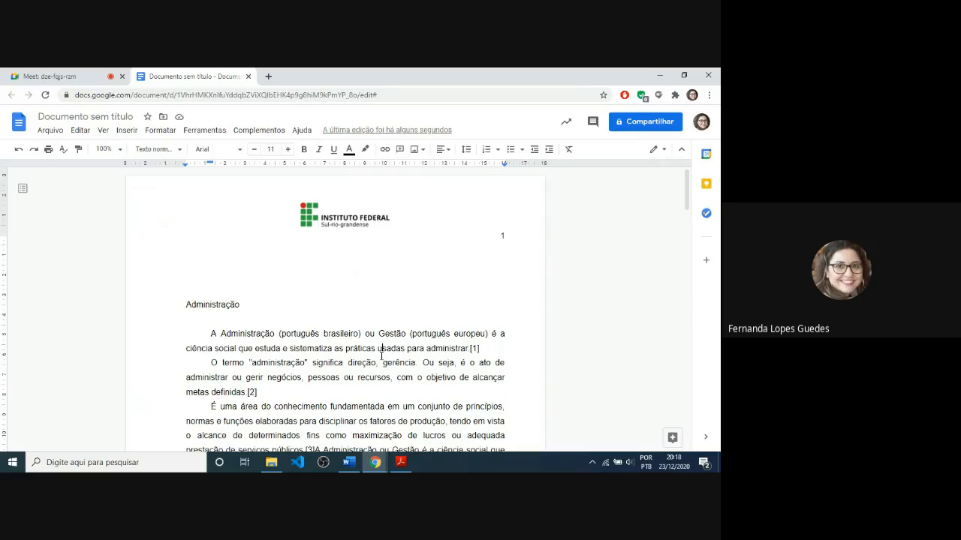
Check the page numbers in the headers of the second and third pages, and return to the document's start
left_click(340, 350)
scroll(338, 357, "down", 5)
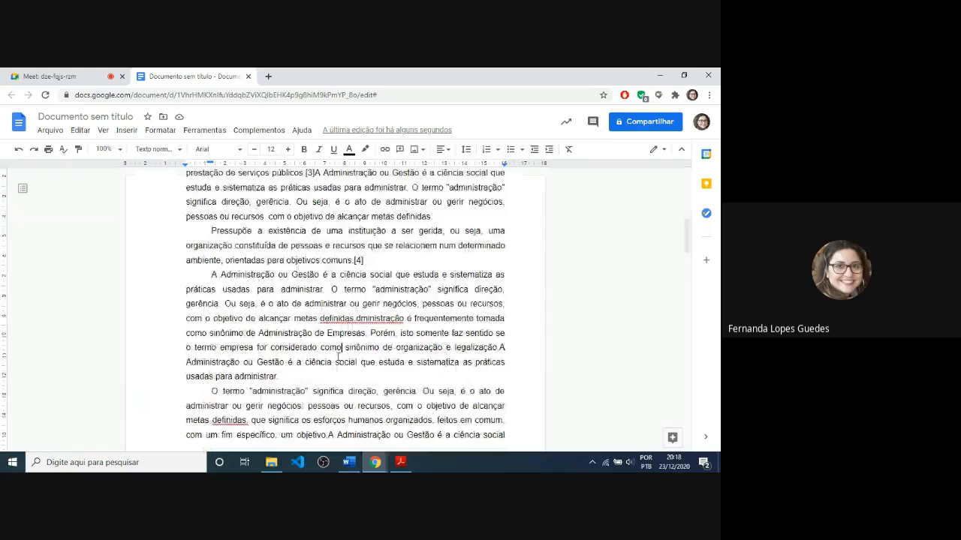
scroll(338, 359, "down", 5)
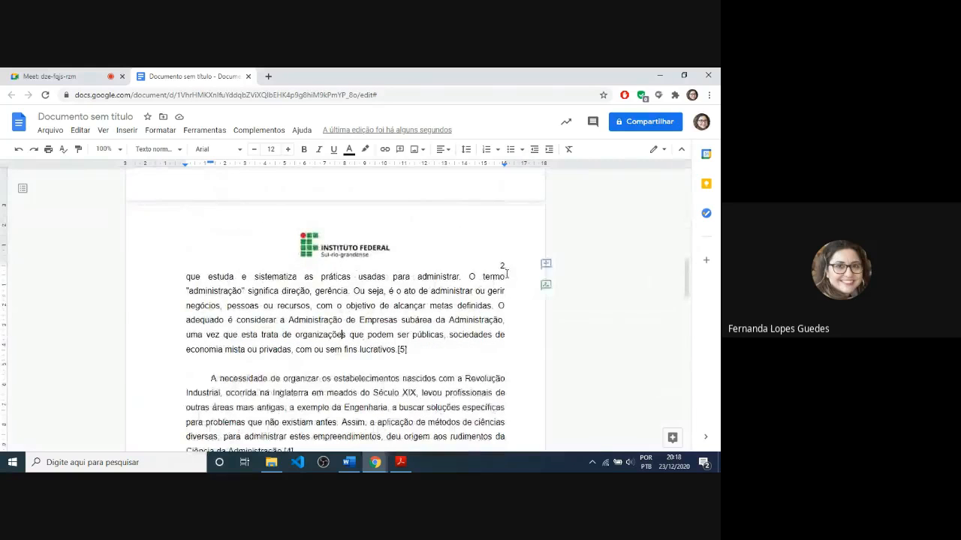
scroll(371, 363, "down", 5)
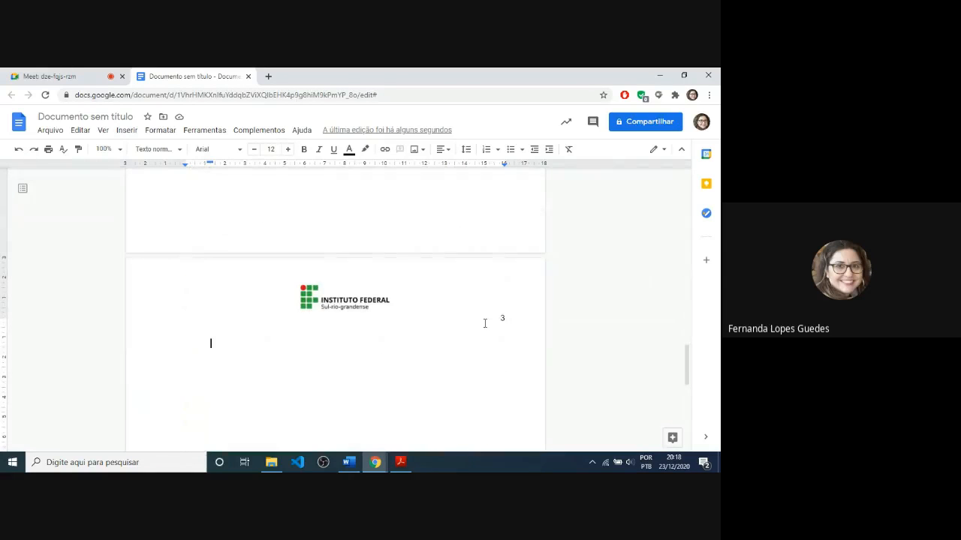
scroll(485, 323, "up", 5)
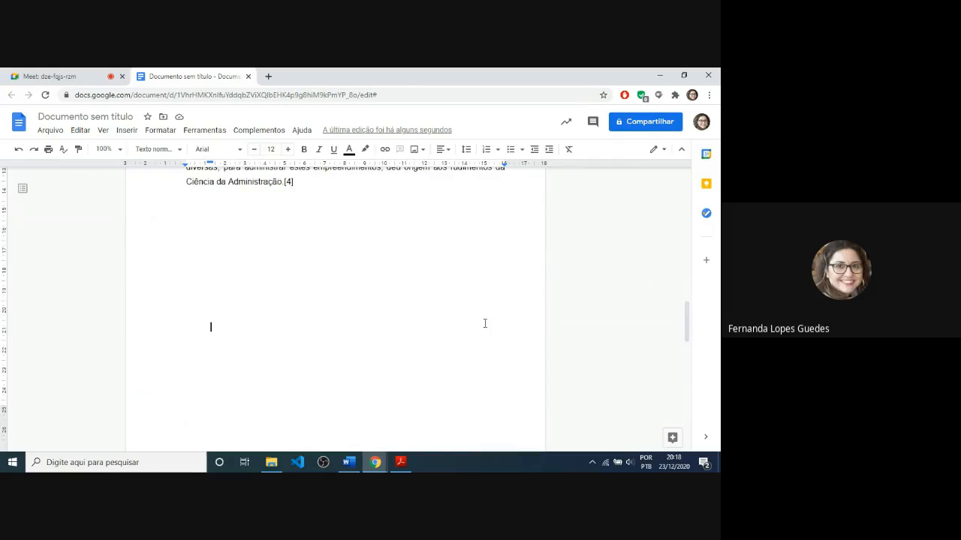
scroll(485, 323, "up", 5)
scroll(484, 324, "up", 15)
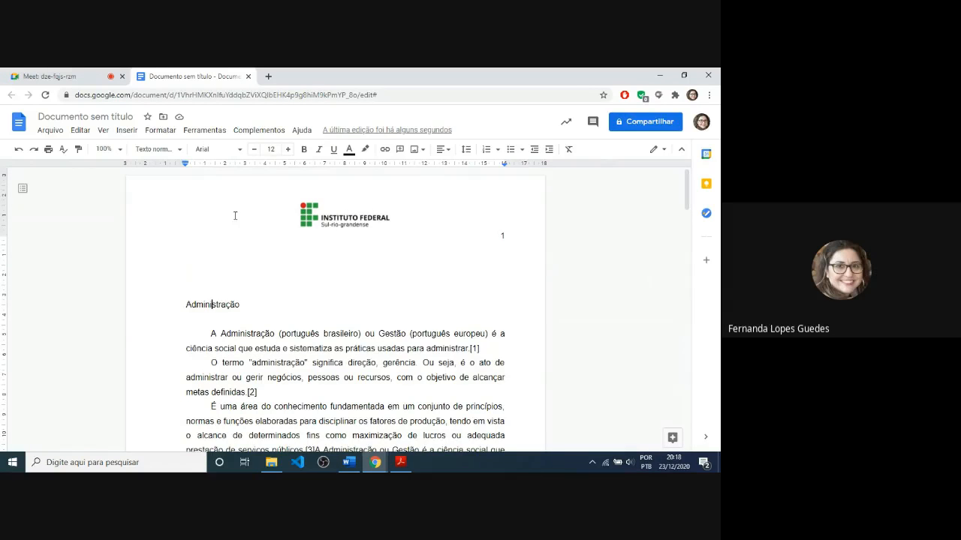
Place the cursor at the first page's header number, examine the header's page number settings, and dismiss them without applying
left_click(341, 212)
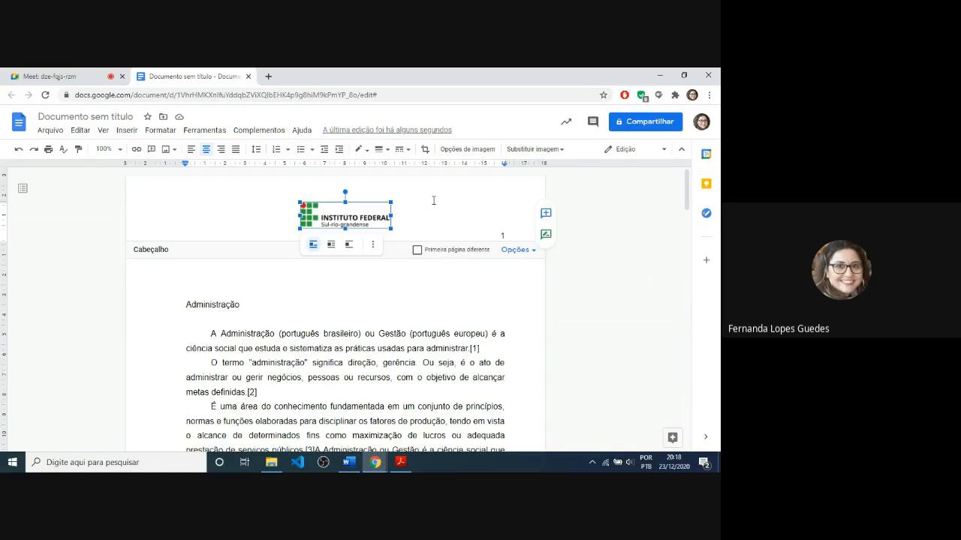
left_click(503, 236)
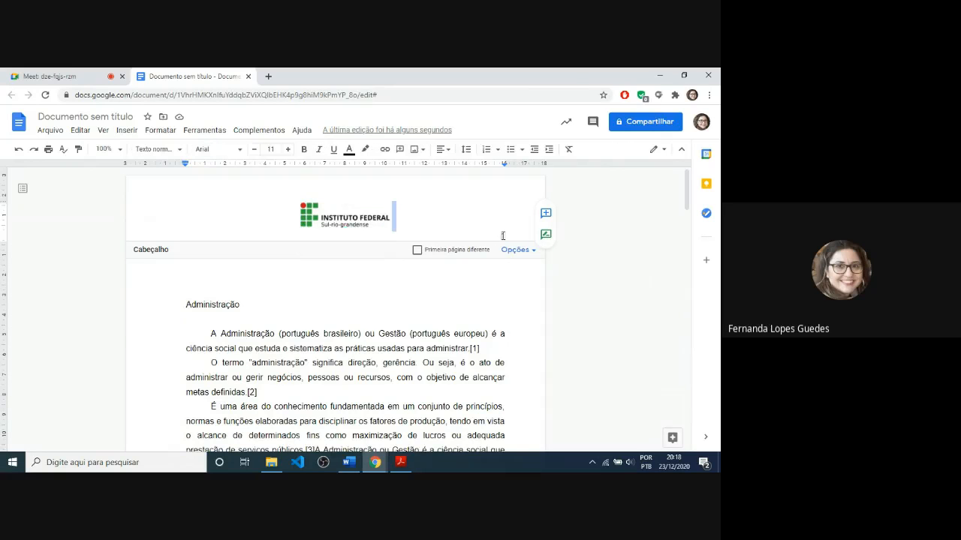
left_click(502, 236)
left_click(529, 256)
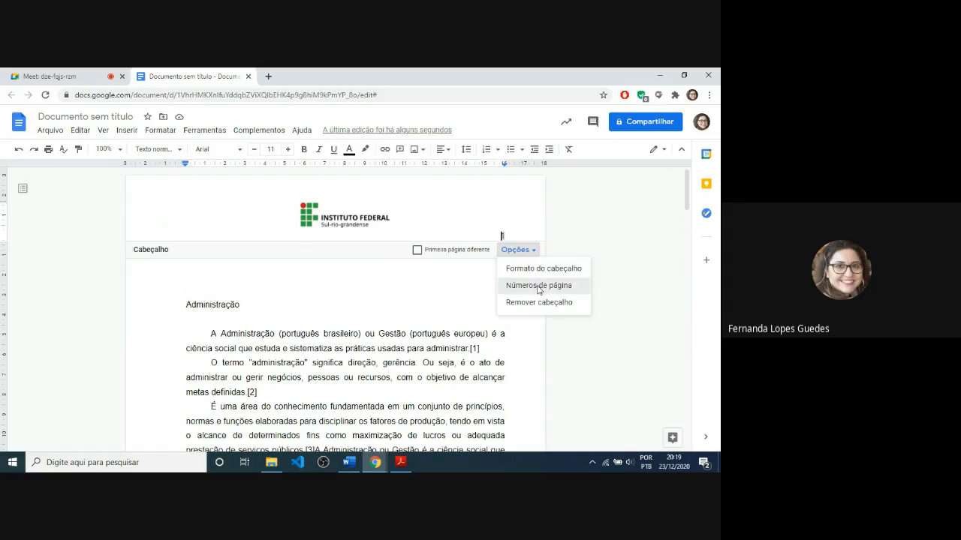
left_click(538, 287)
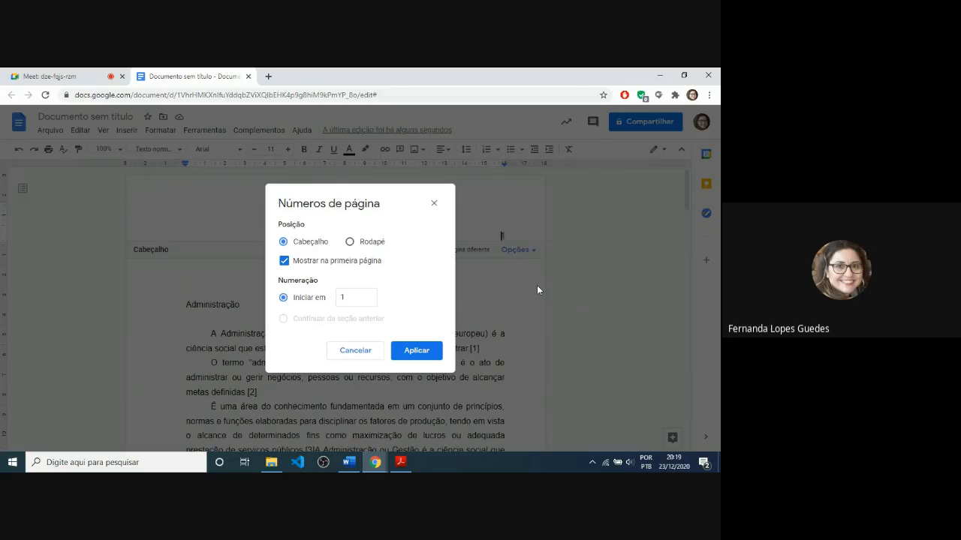
left_click(355, 351)
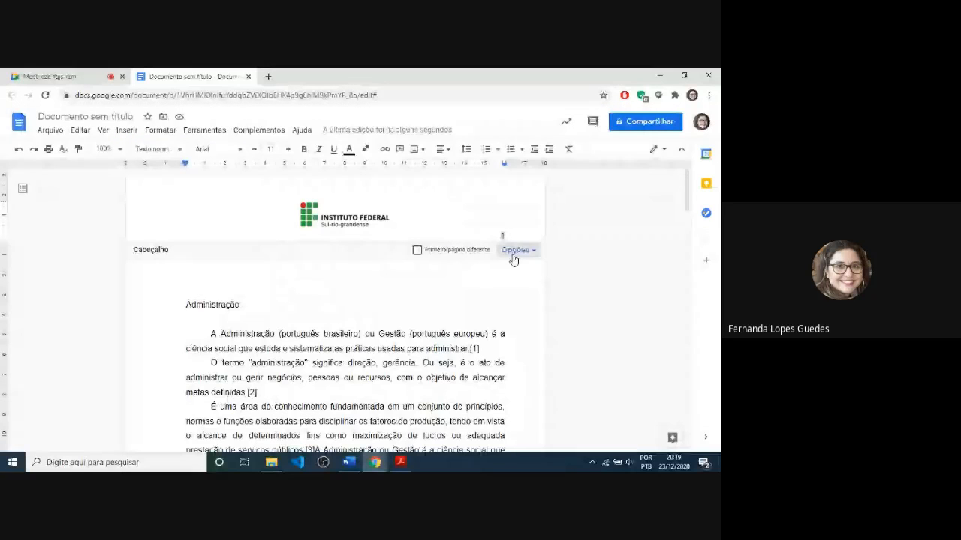
Examine the header format settings for margins and layout, and close them without applying
left_click(513, 254)
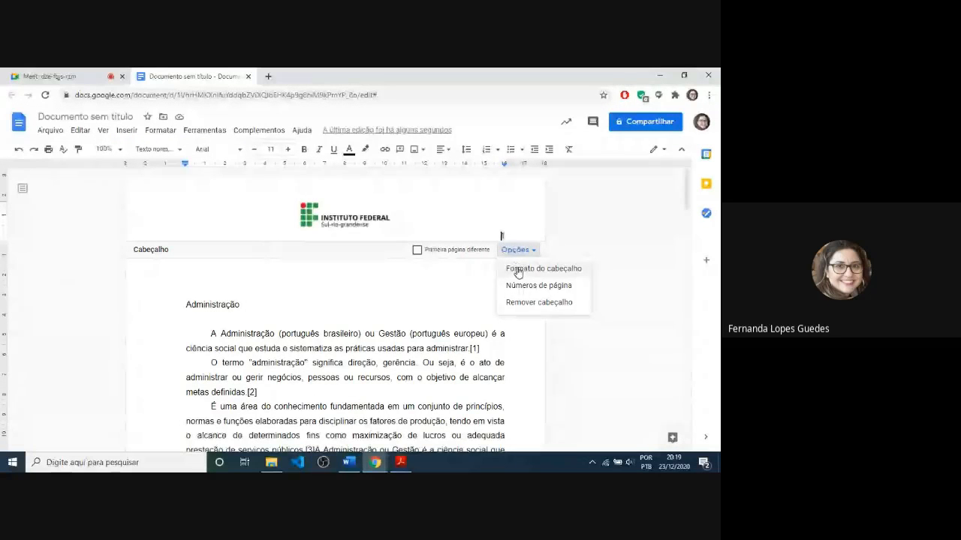
left_click(518, 272)
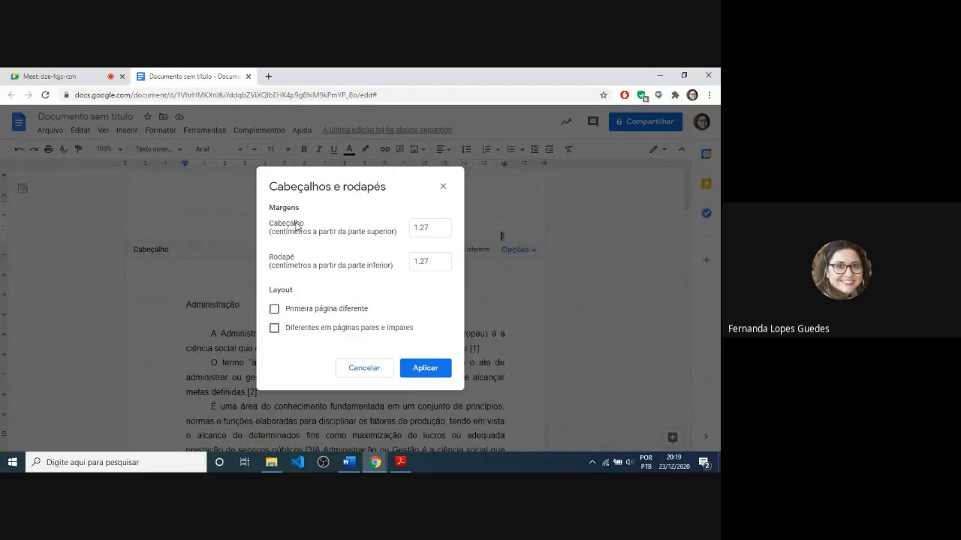
left_click(442, 188)
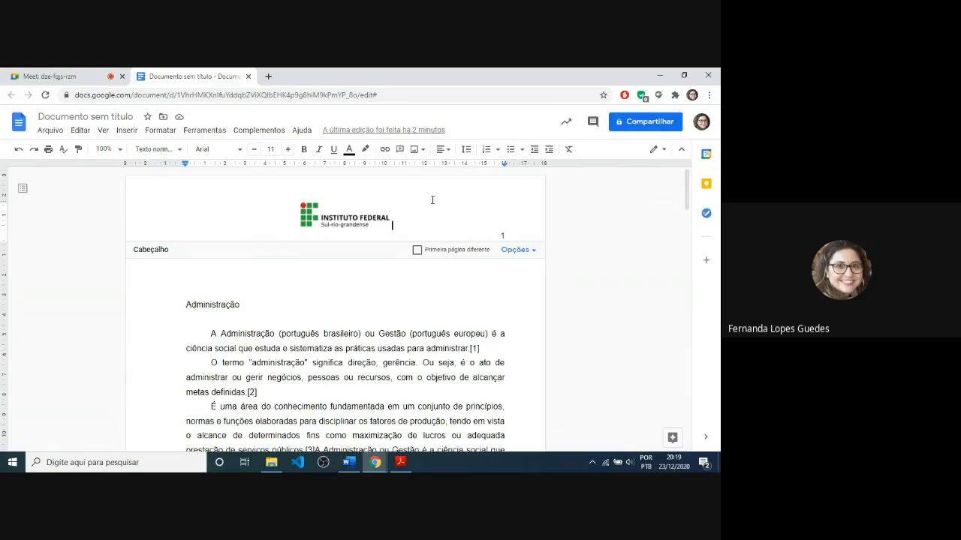
Delete the Instituto Federal logo and its empty line from the header, keeping only the right-aligned page number, and return to the body
left_click(341, 226)
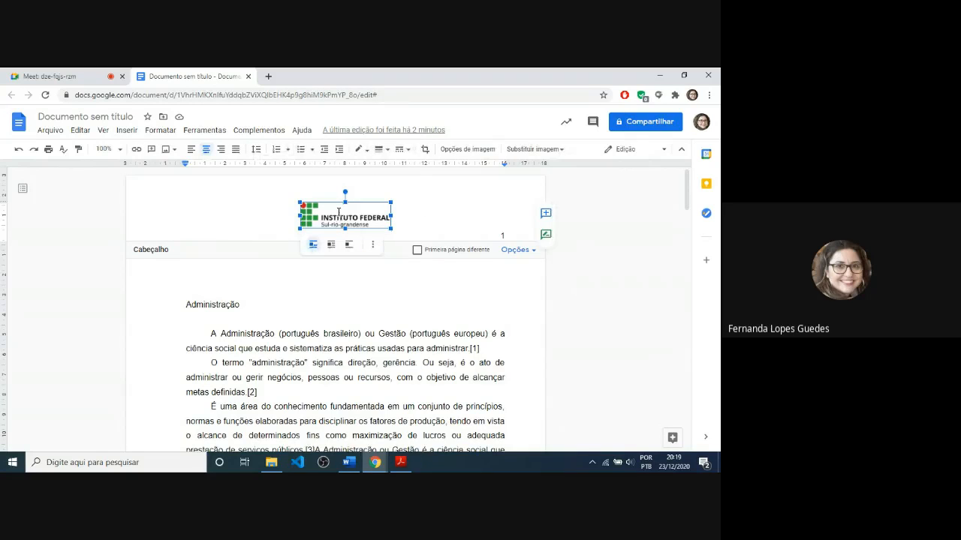
key("Delete")
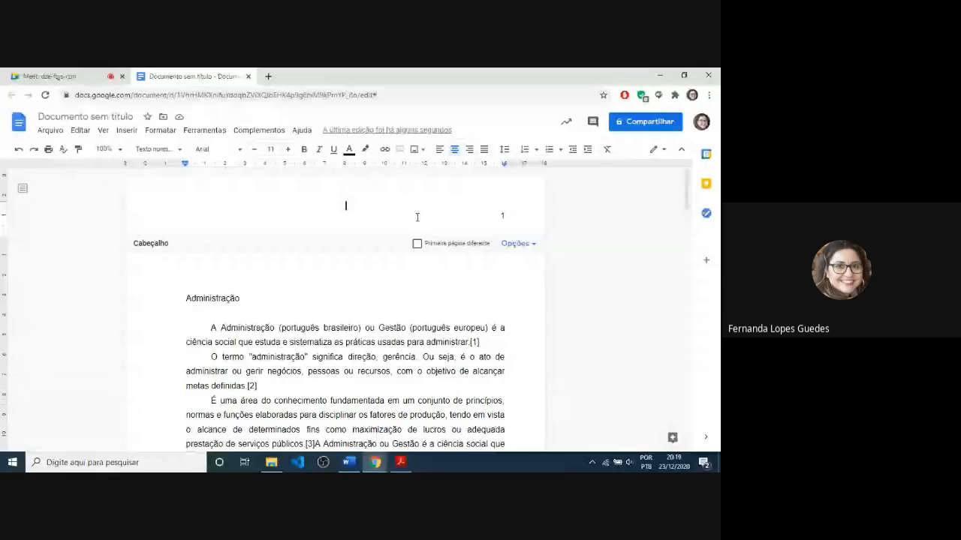
key("ctrl+shift+r")
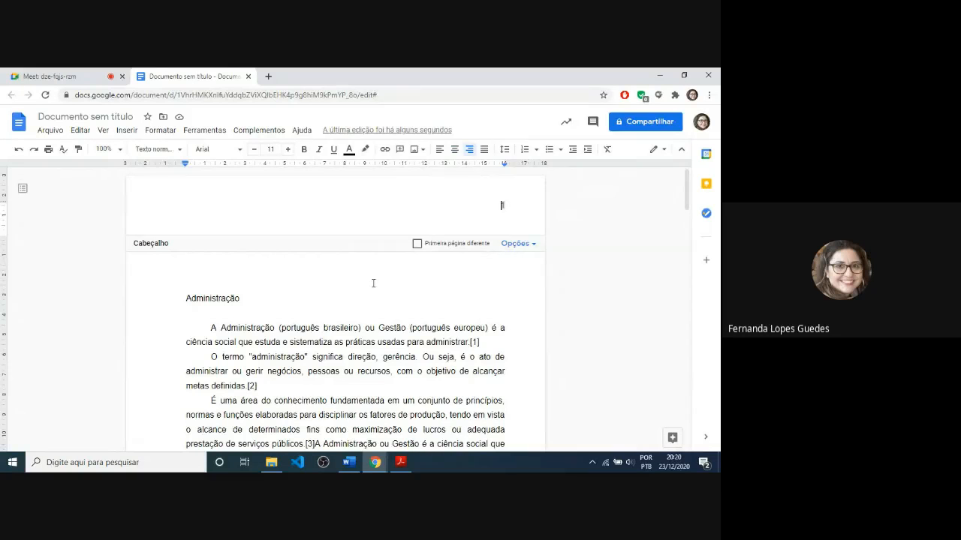
left_click(300, 343)
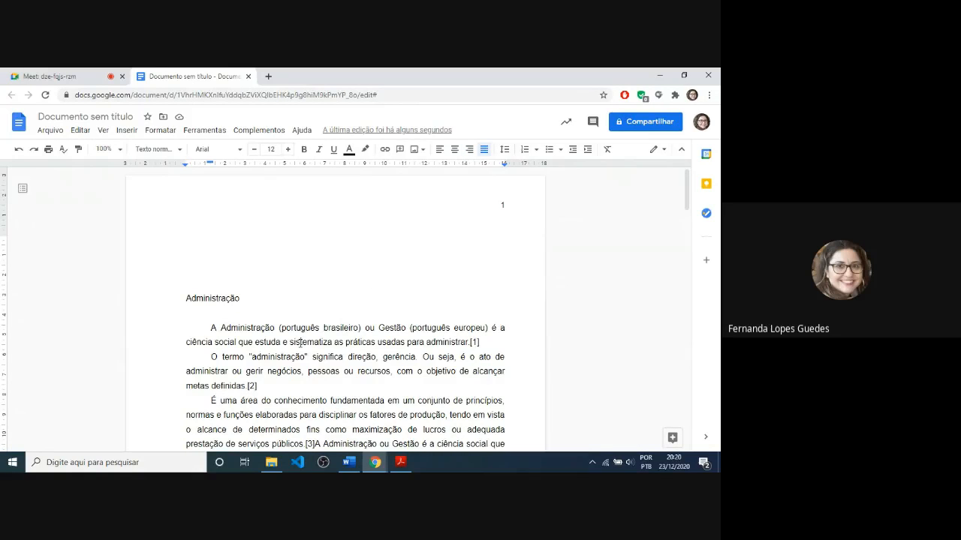
Check the headers of the second and third pages for the page number without the logo, and go back up through the document
scroll(301, 343, "down", 2)
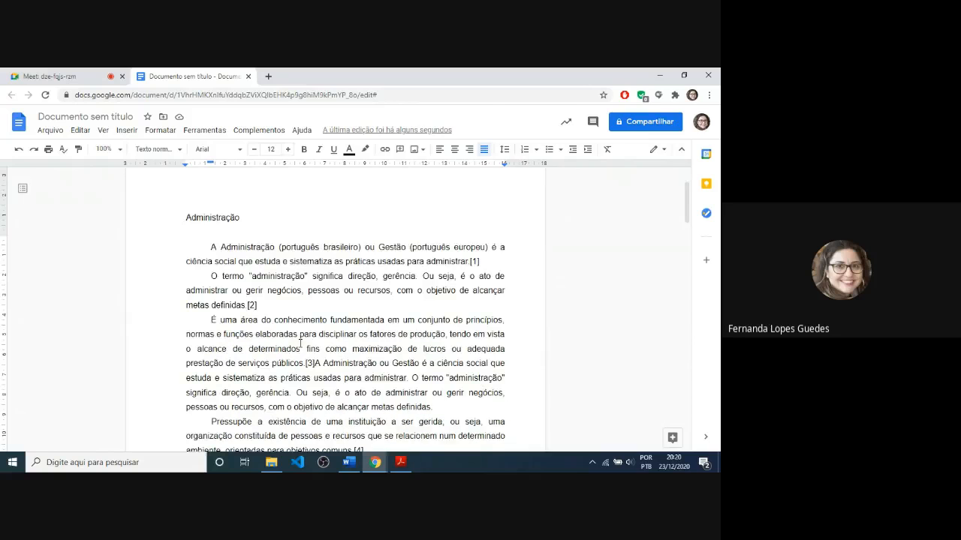
scroll(300, 343, "down", 10)
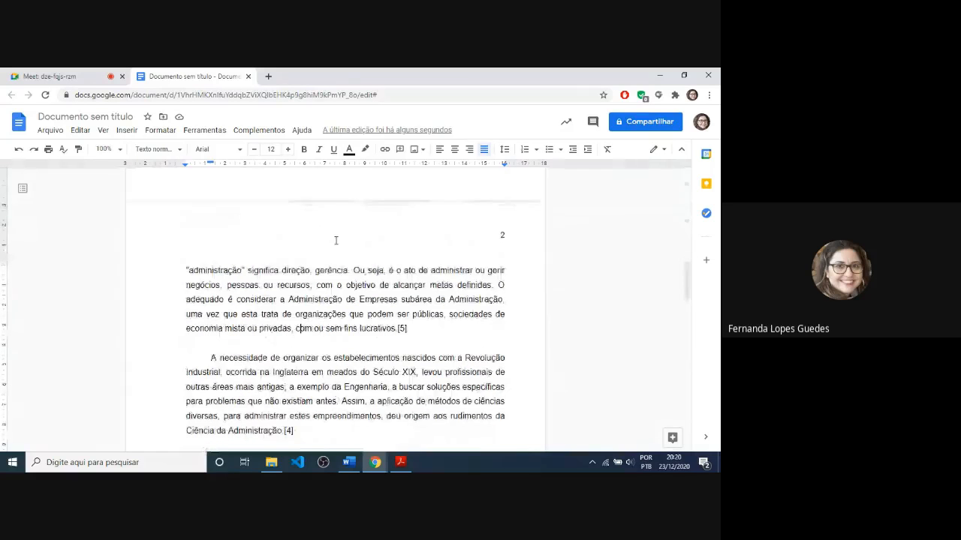
scroll(335, 240, "down", 12)
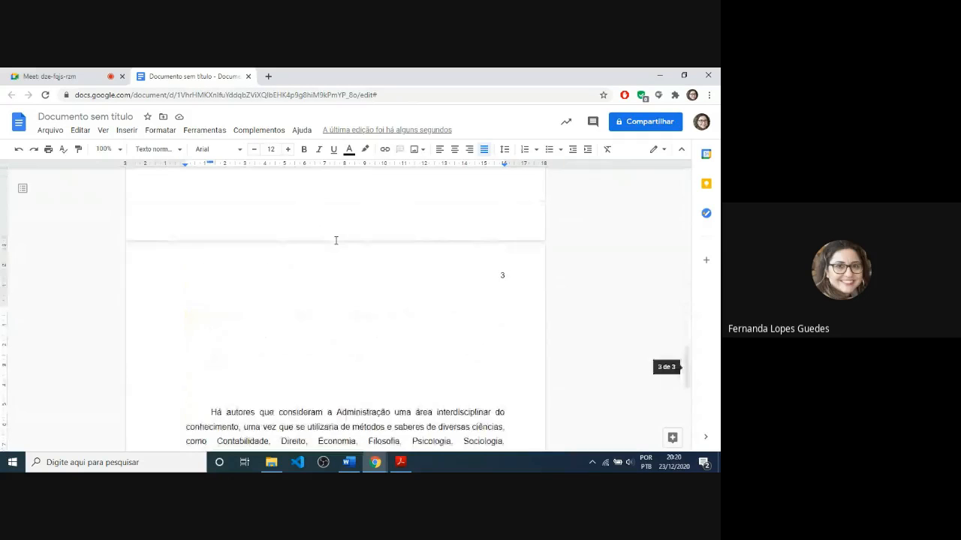
scroll(336, 240, "down", 3)
scroll(337, 240, "up", 3)
double_click(336, 240)
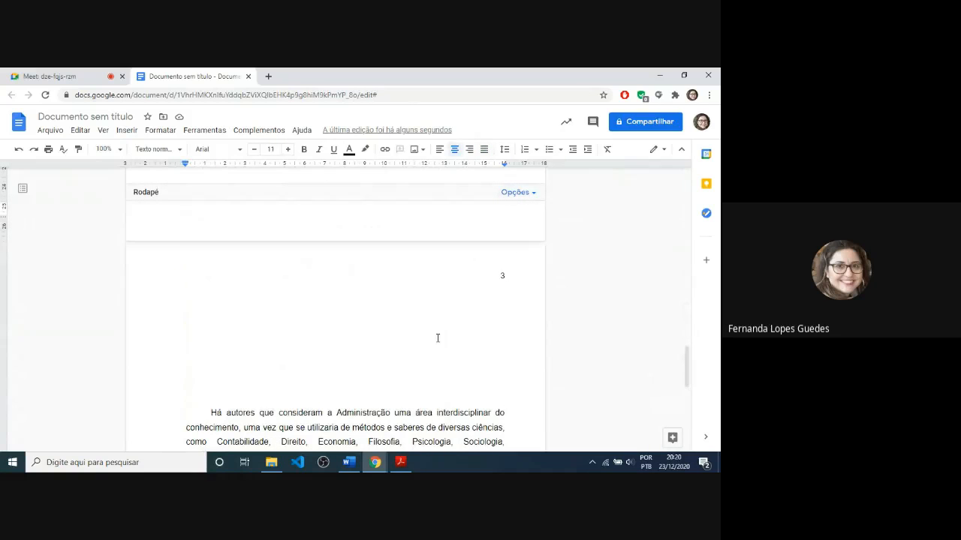
key("Escape")
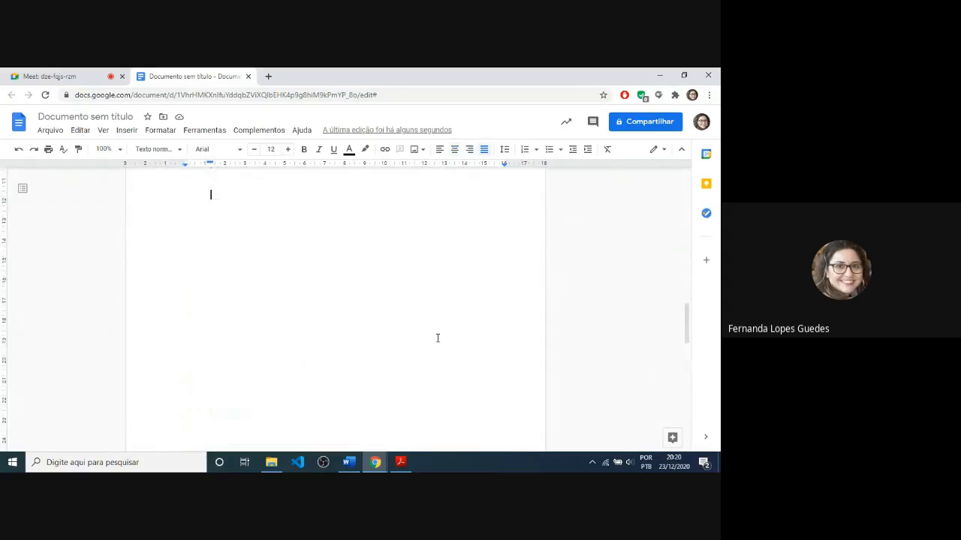
key("ctrl+v")
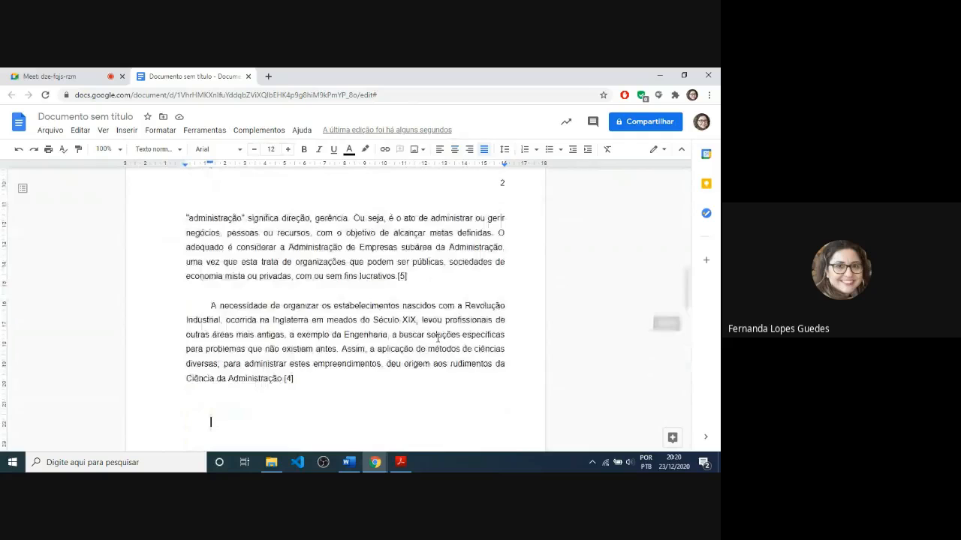
Review the first and second pages, comparing the page number in the header with the text layout
key("Page_Up")
key("Page_Up")
key("Page_Up")
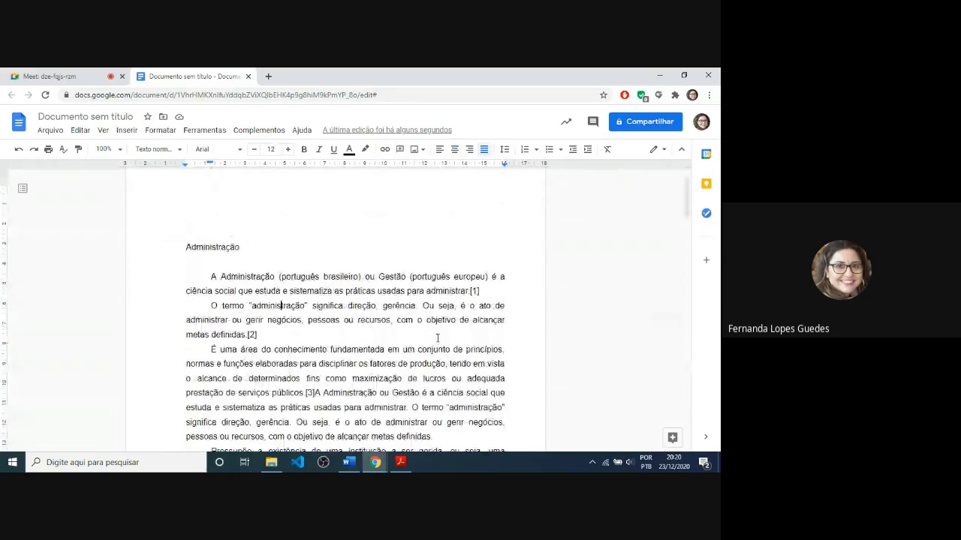
key("Page_Down")
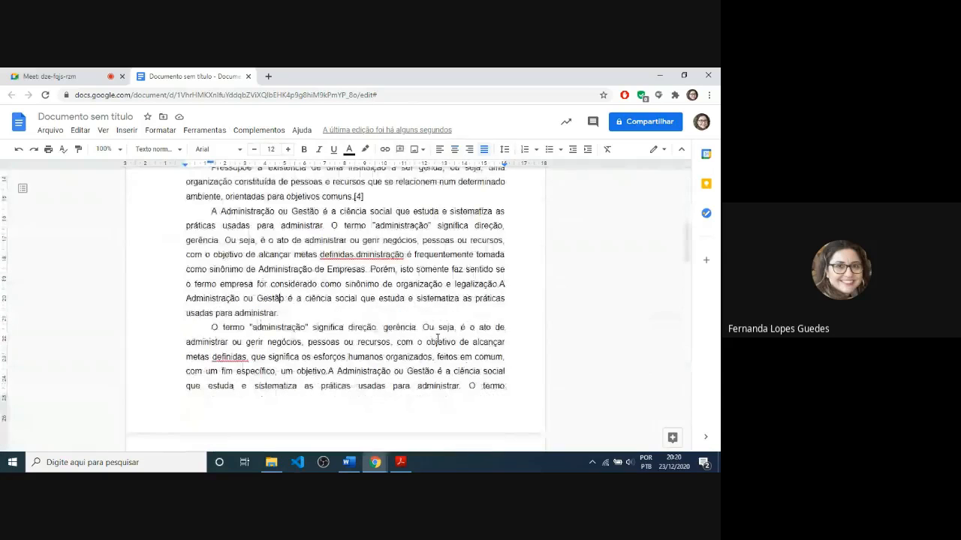
key("Page_Down")
key("Page_Up")
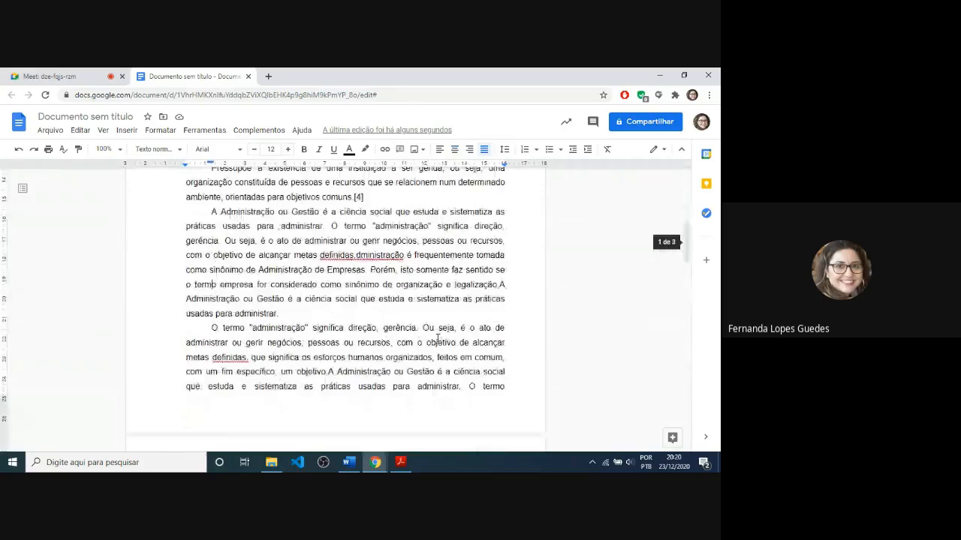
key("Page_Up")
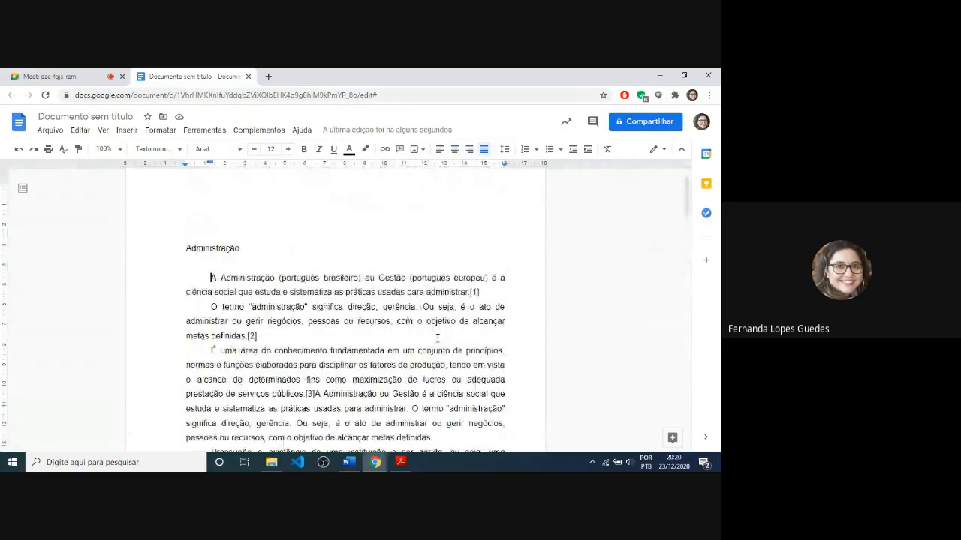
key("Page_Down")
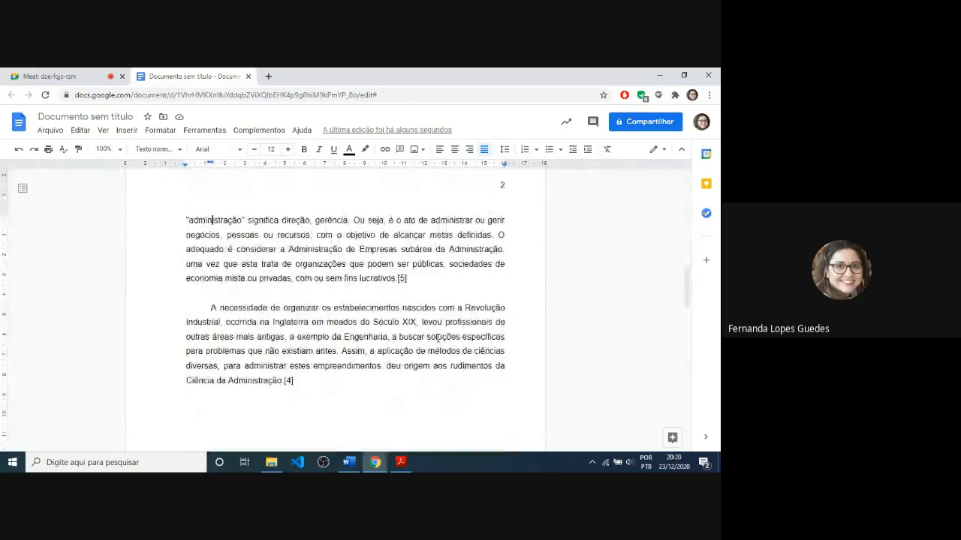
Insert the horizontal Instituto Federal Sul-rio-grandense logo into the first page's footer from a web image search for "ifsul"
scroll(438, 338, "up", 2)
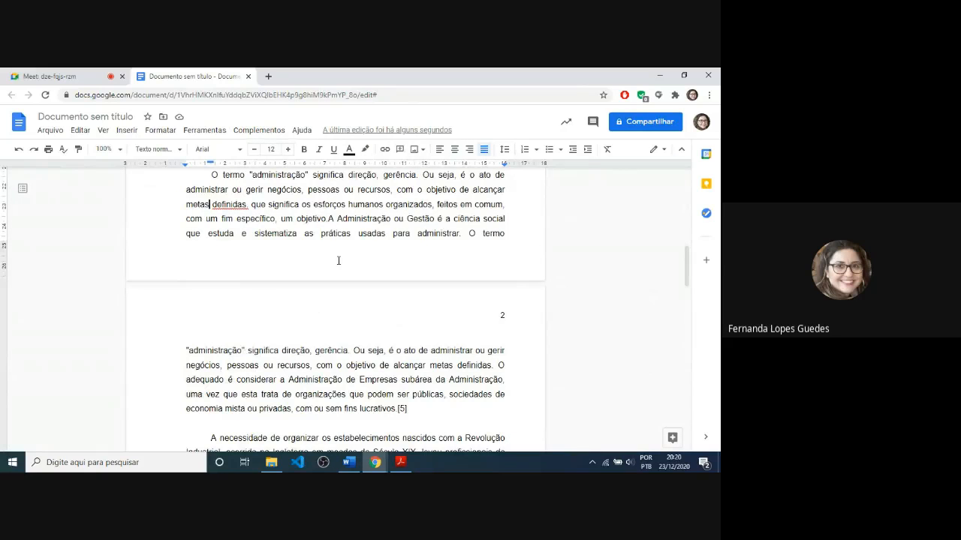
left_click(338, 260)
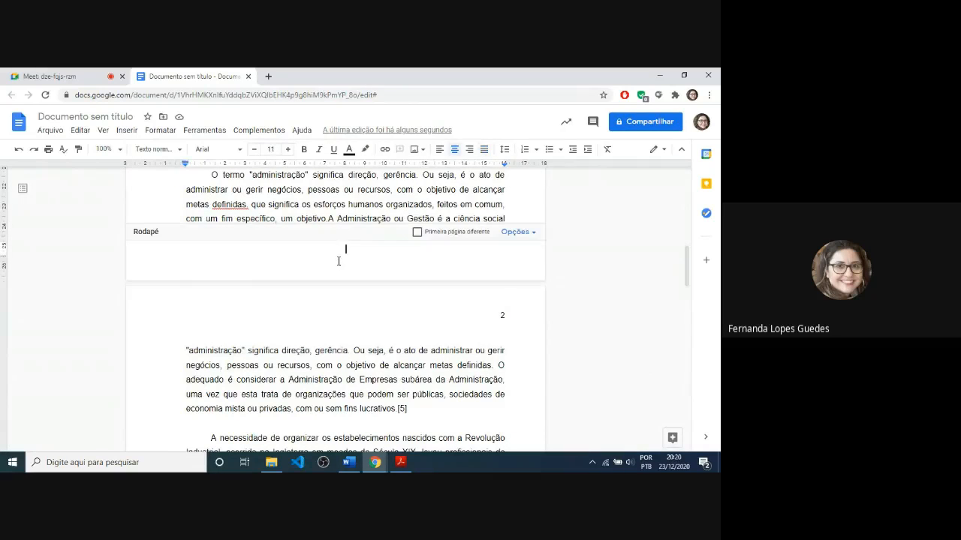
left_click(130, 132)
mouse_move(153, 149)
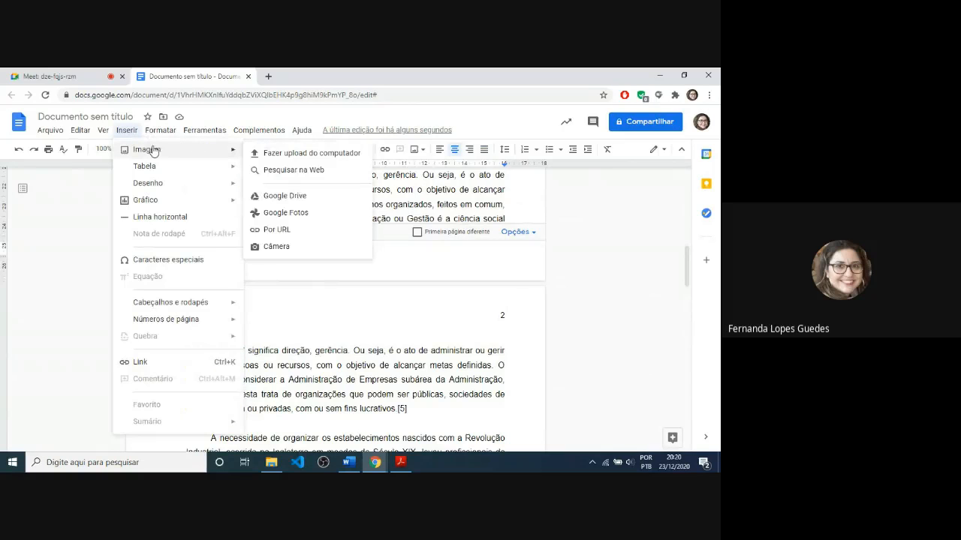
left_click(331, 173)
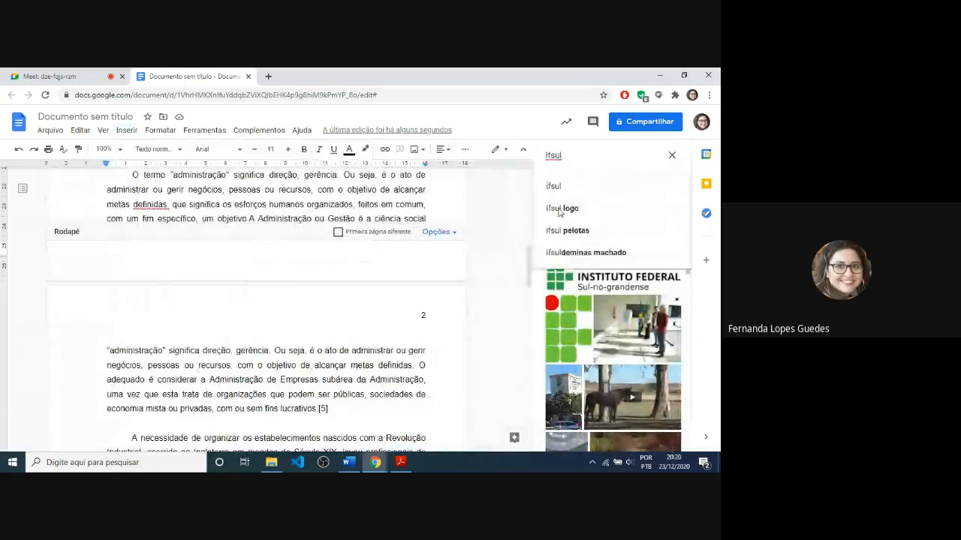
left_click(618, 285)
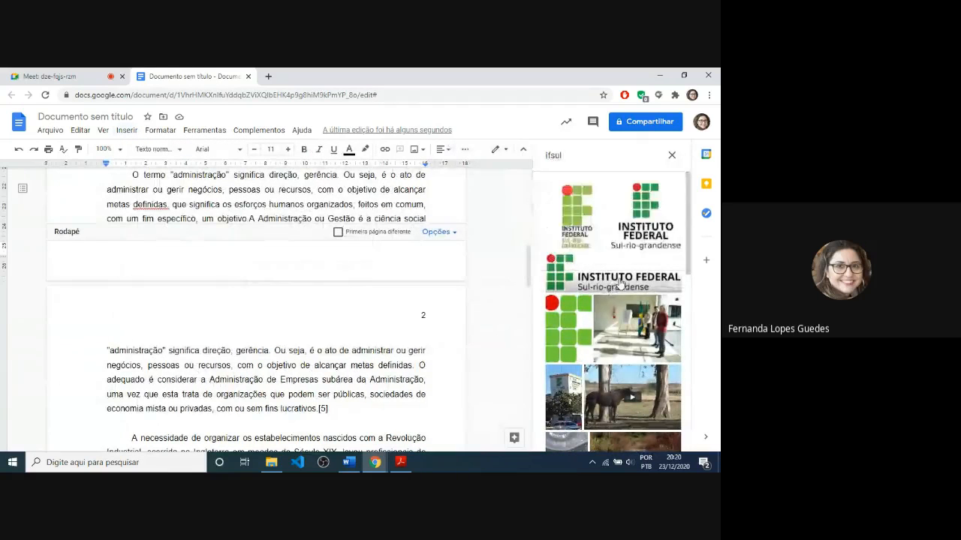
left_click(619, 286)
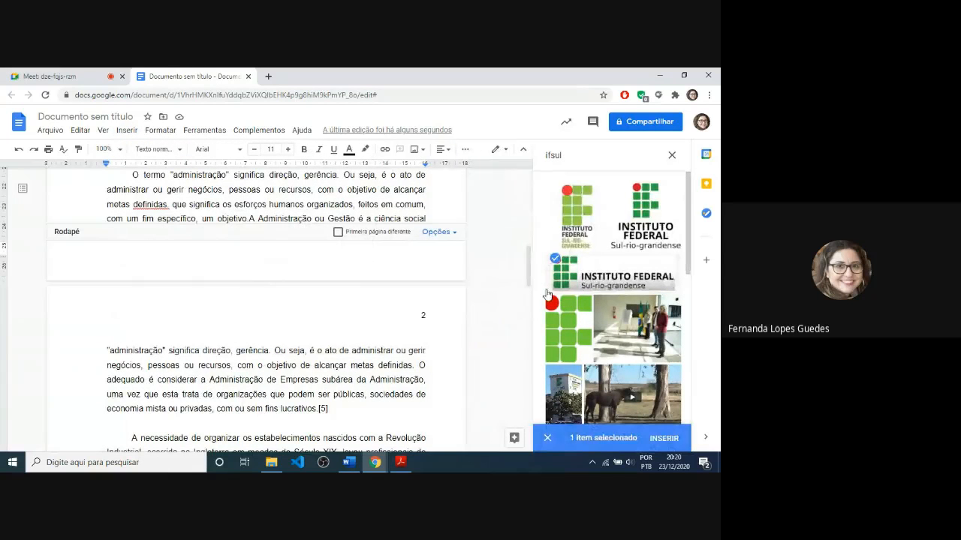
left_click(663, 438)
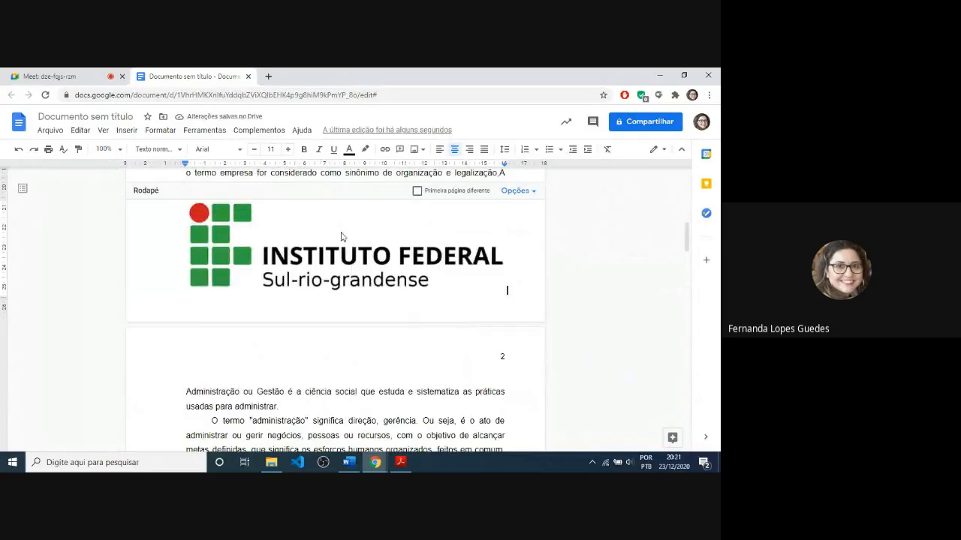
Shrink the footer logo to about 4 cm wide and set its text wrapping to wrap text
left_click(280, 259)
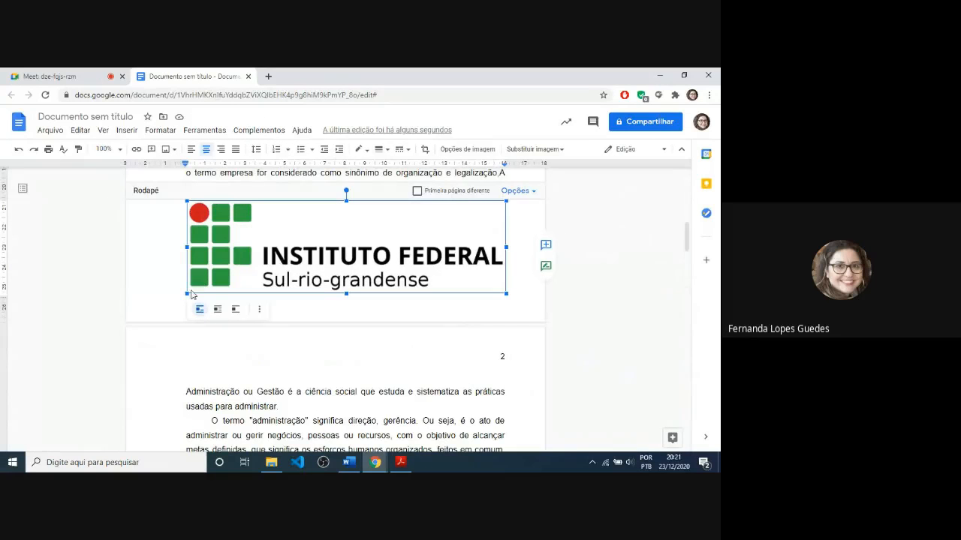
left_click_drag(193, 289, 419, 194)
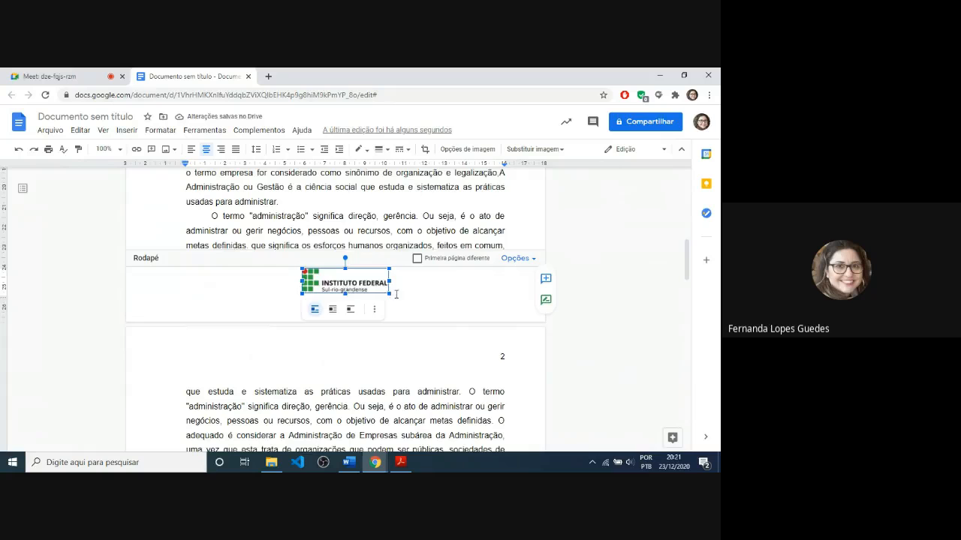
left_click_drag(389, 294, 387, 293)
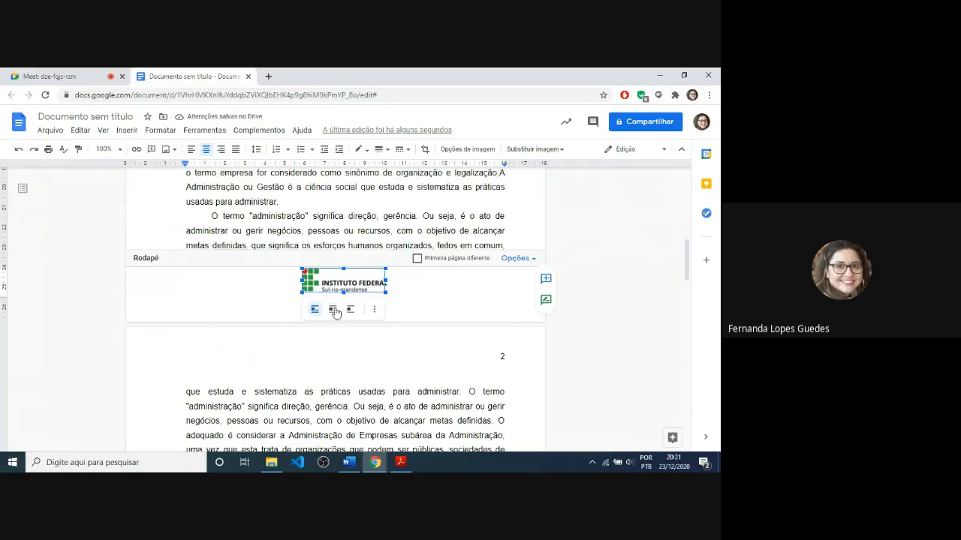
left_click(333, 310)
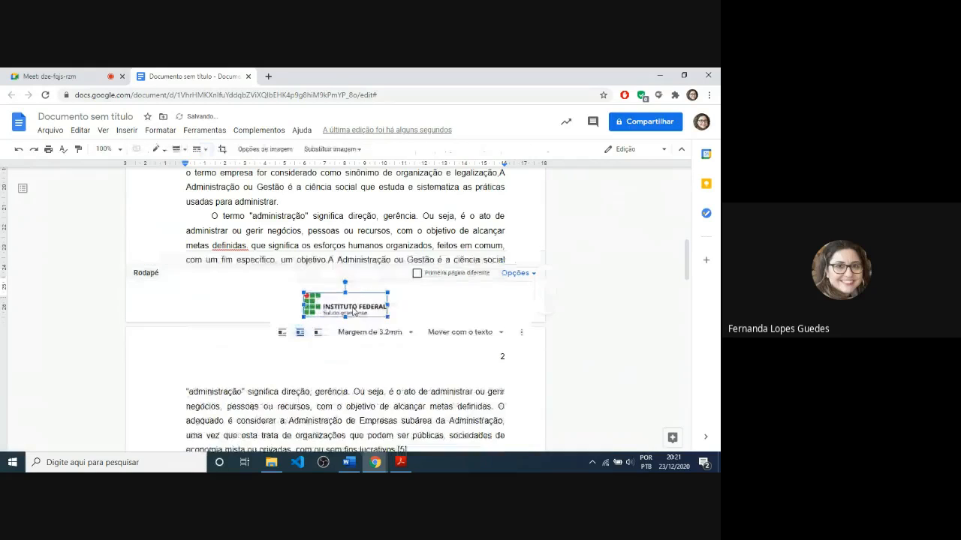
left_click(434, 278)
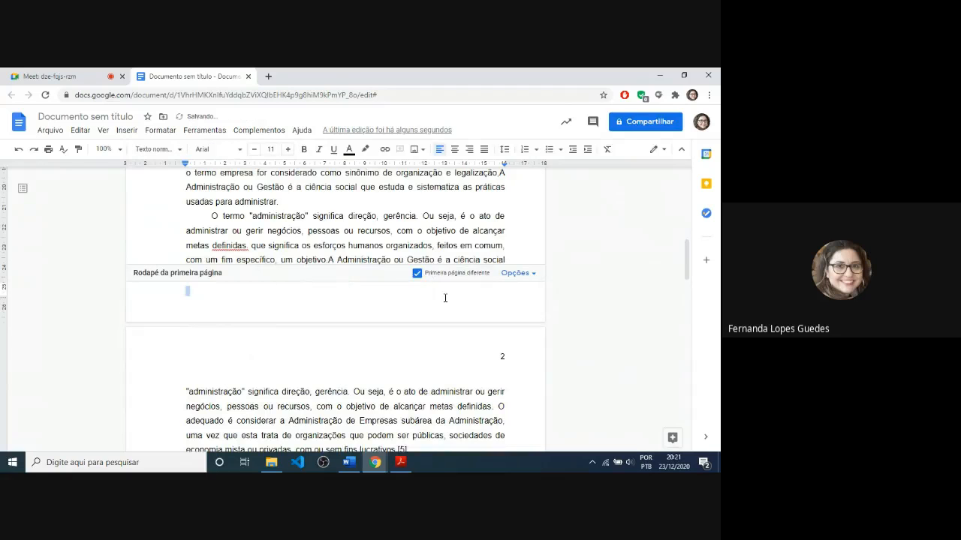
left_click(302, 231)
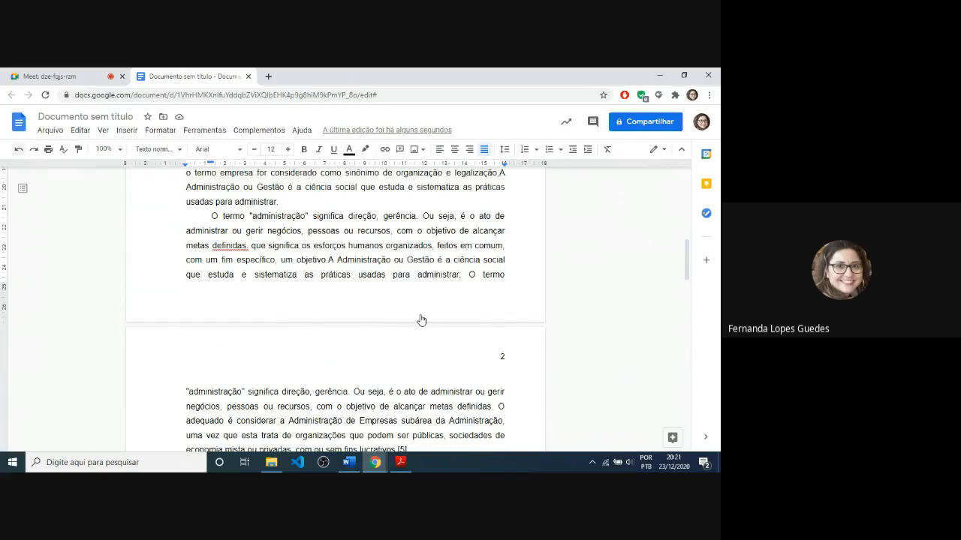
key("ctrl+z")
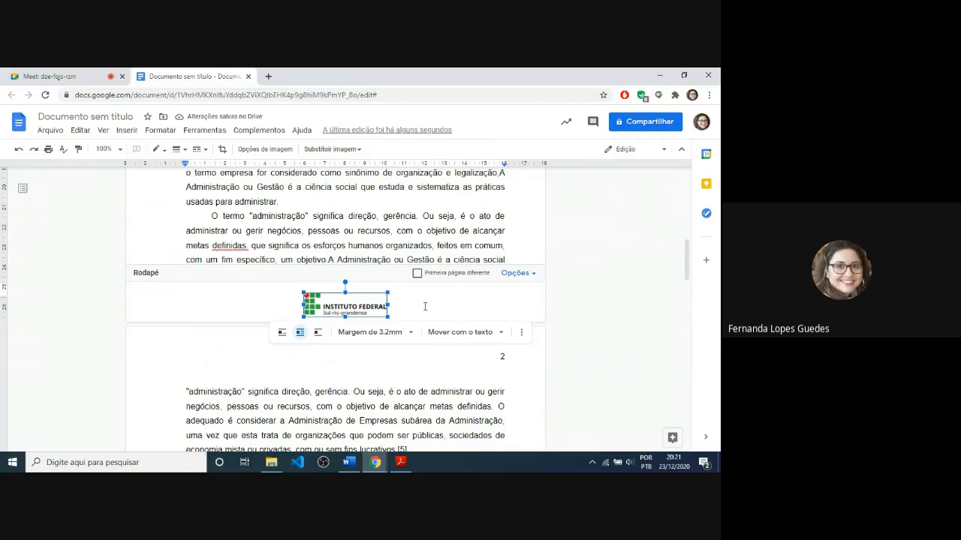
Return to the body text and check the footer logo and header page number on all three pages
left_click(425, 306)
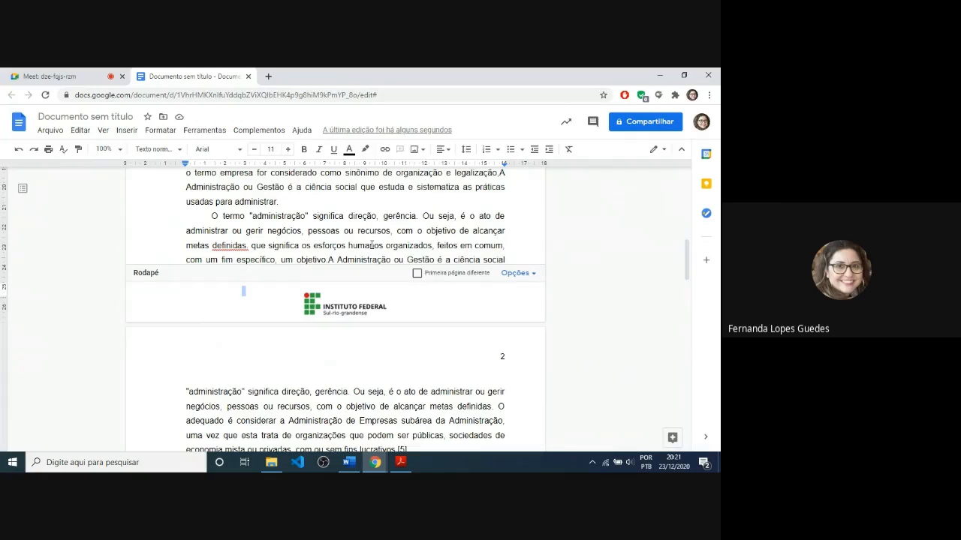
left_click(371, 245)
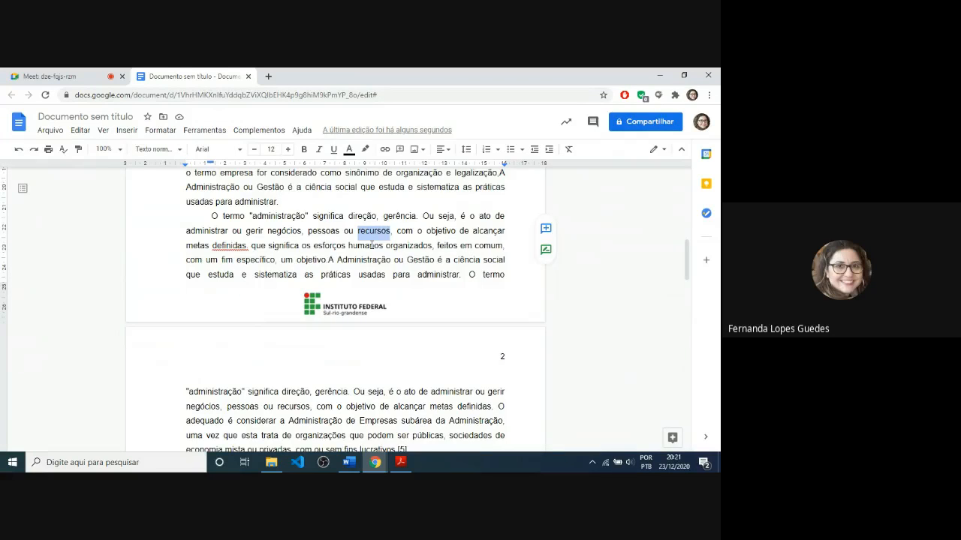
scroll(371, 246, "up", 3)
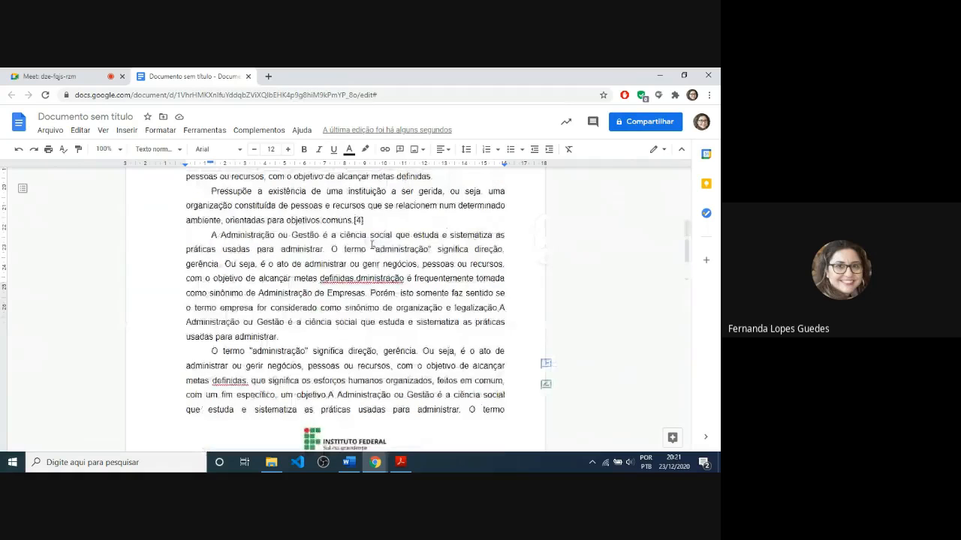
scroll(483, 218, "up", 5)
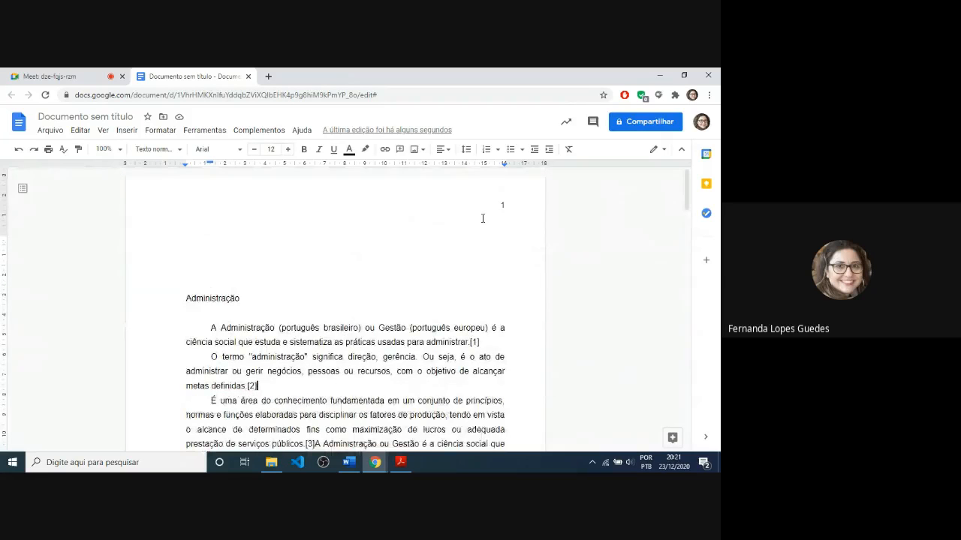
scroll(482, 218, "down", 10)
scroll(483, 218, "down", 1)
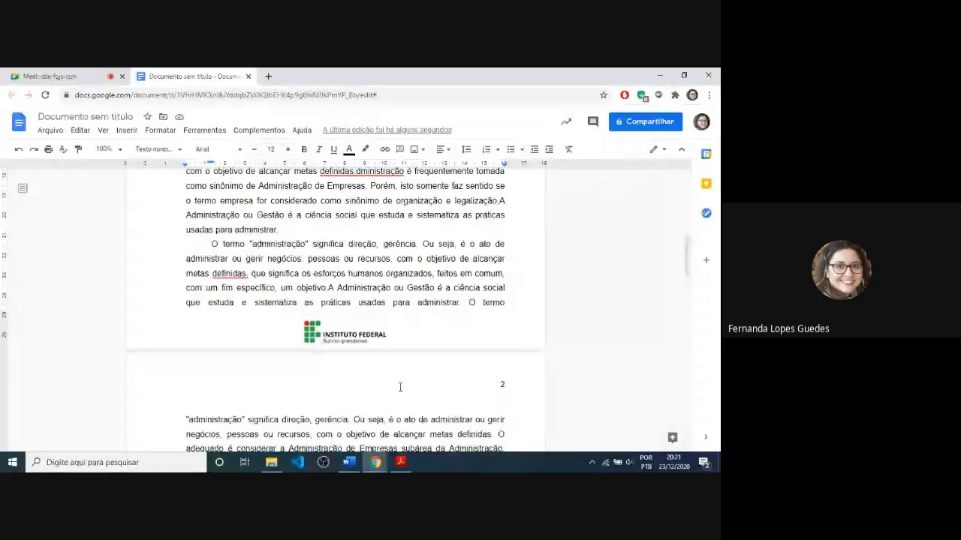
scroll(400, 387, "down", 4)
scroll(400, 387, "up", 3)
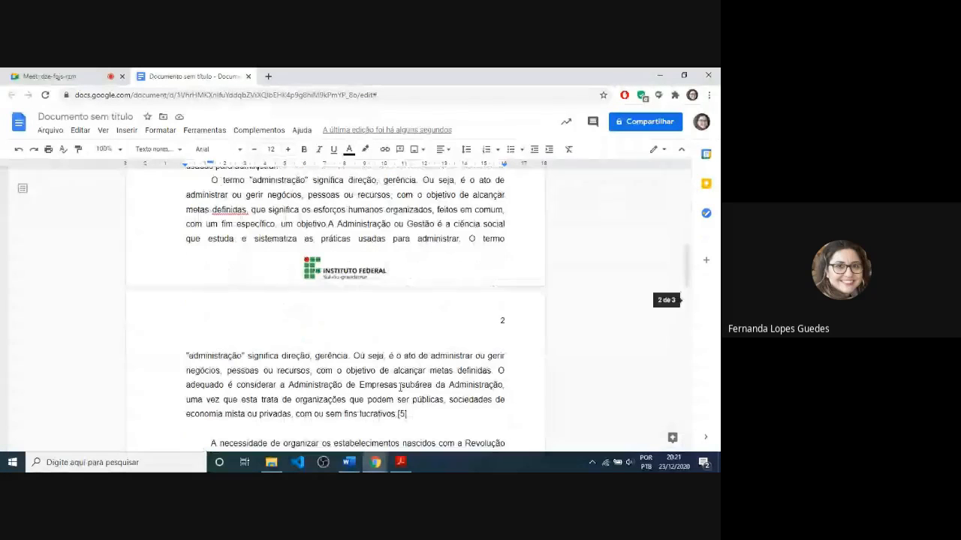
scroll(400, 387, "up", 1)
scroll(400, 387, "down", 7)
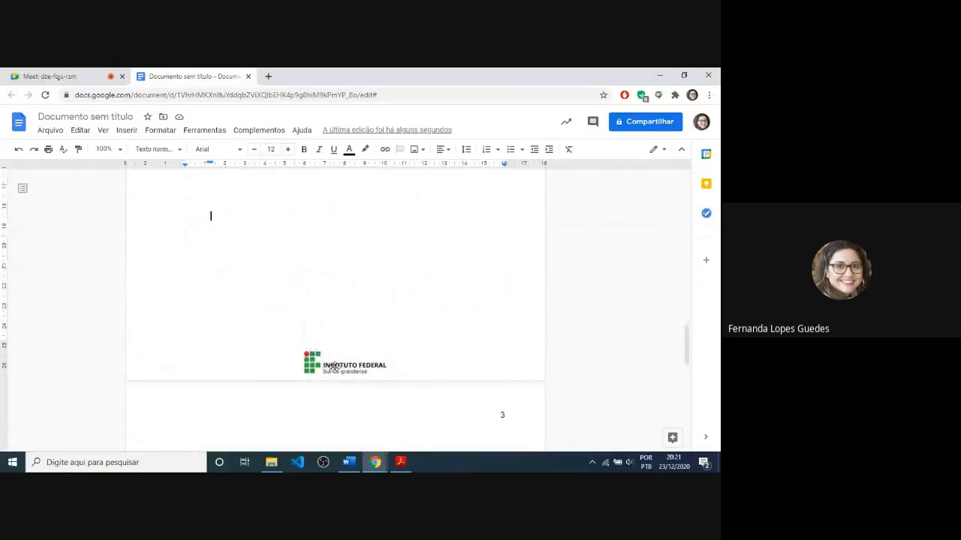
scroll(335, 367, "up", 4)
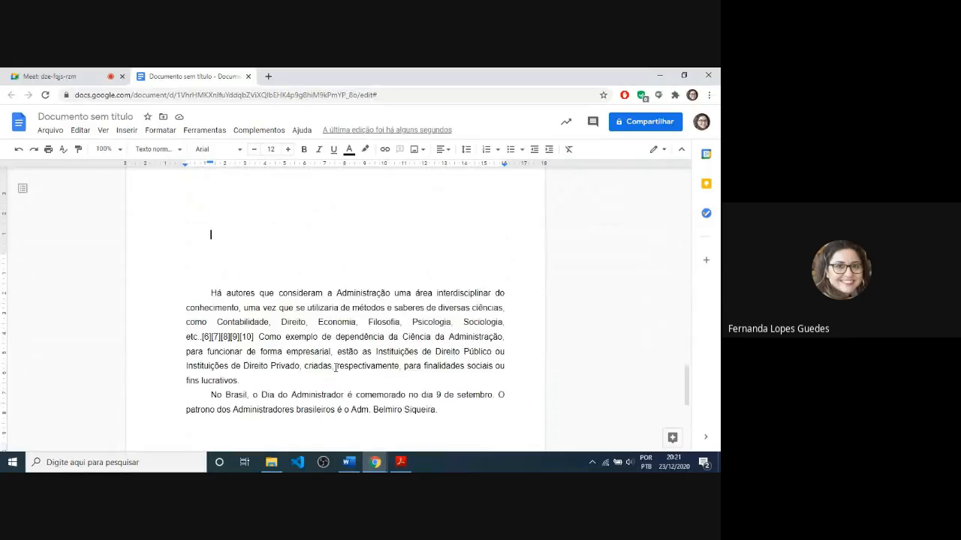
scroll(335, 369, "down", 4)
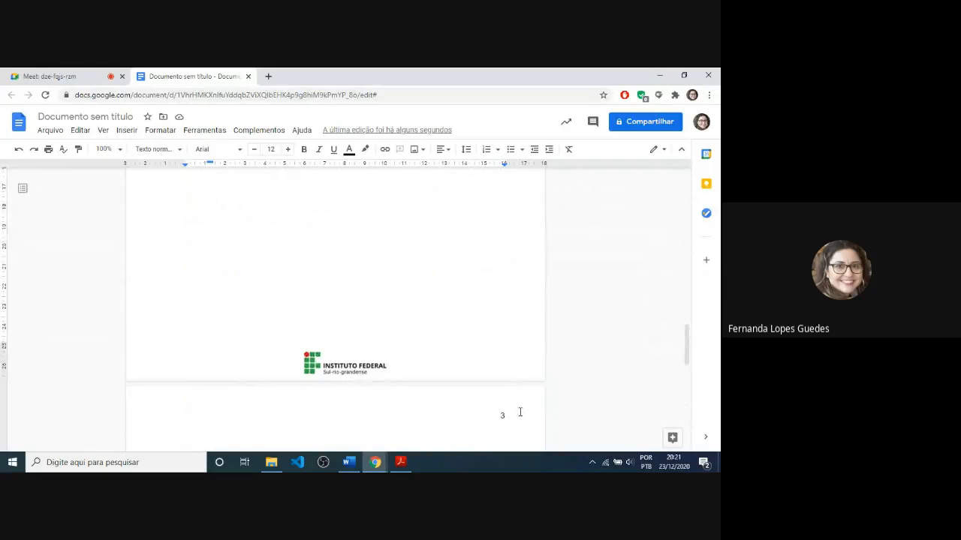
scroll(520, 412, "up", 3)
scroll(520, 412, "down", 4)
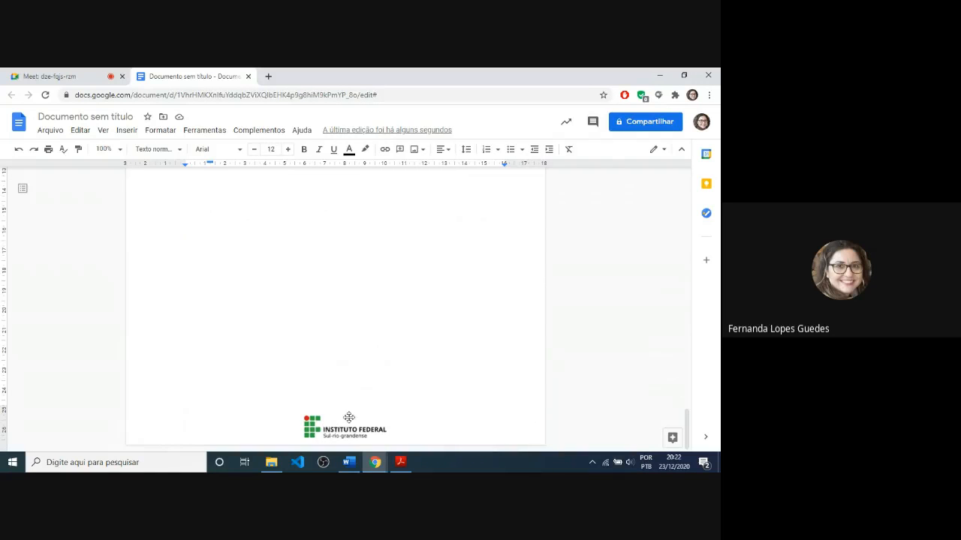
Change the footer logo's text wrapping to inline with text in the image options, and return to the body text
double_click(421, 415)
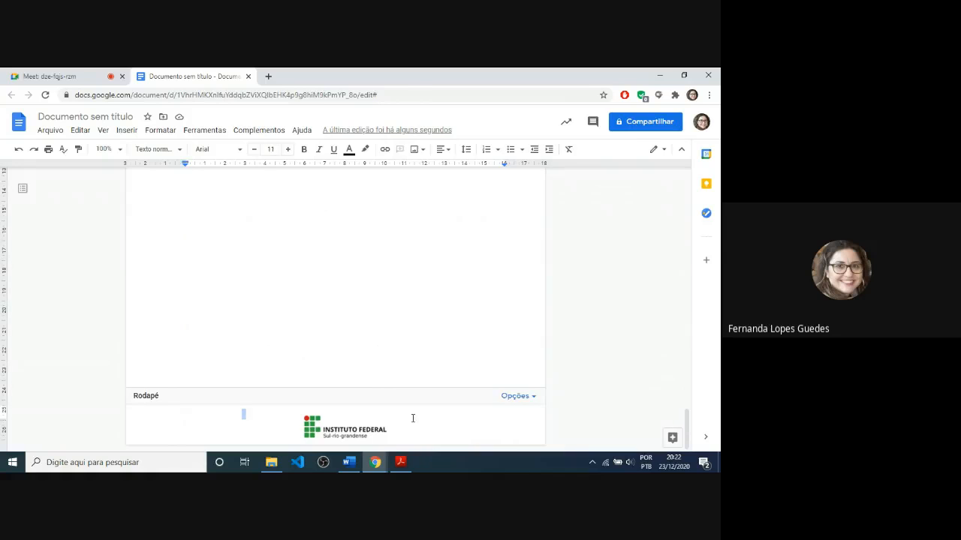
left_click(344, 432)
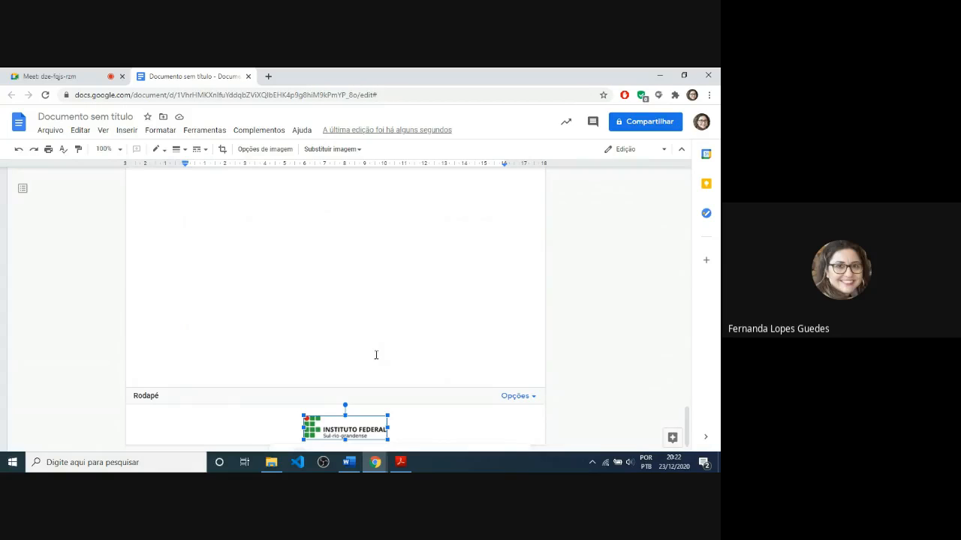
left_click(291, 152)
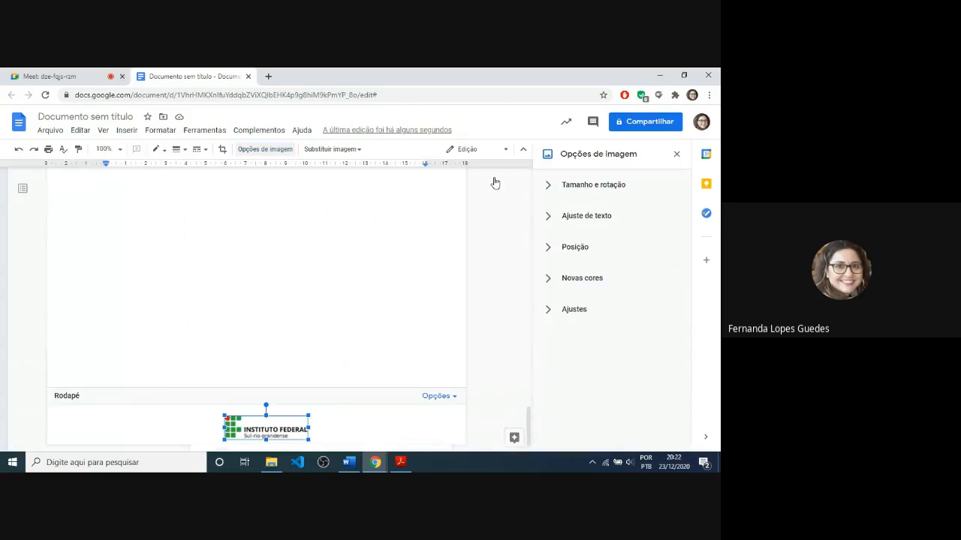
left_click(548, 217)
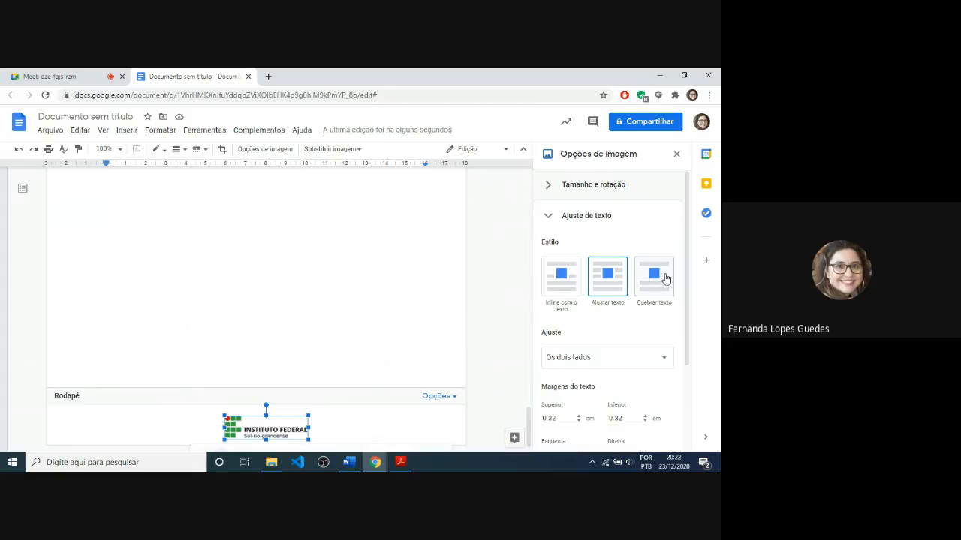
left_click(553, 217)
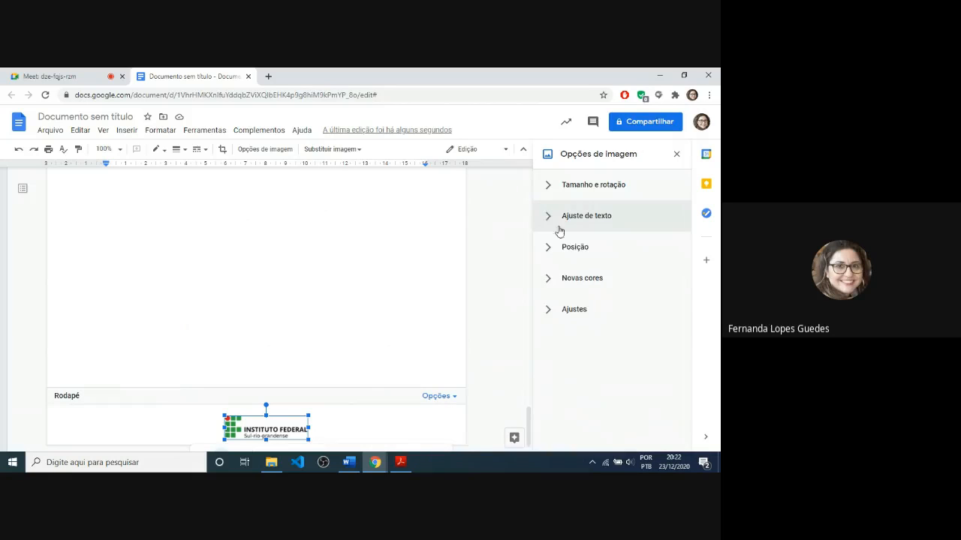
left_click(572, 277)
left_click(576, 247)
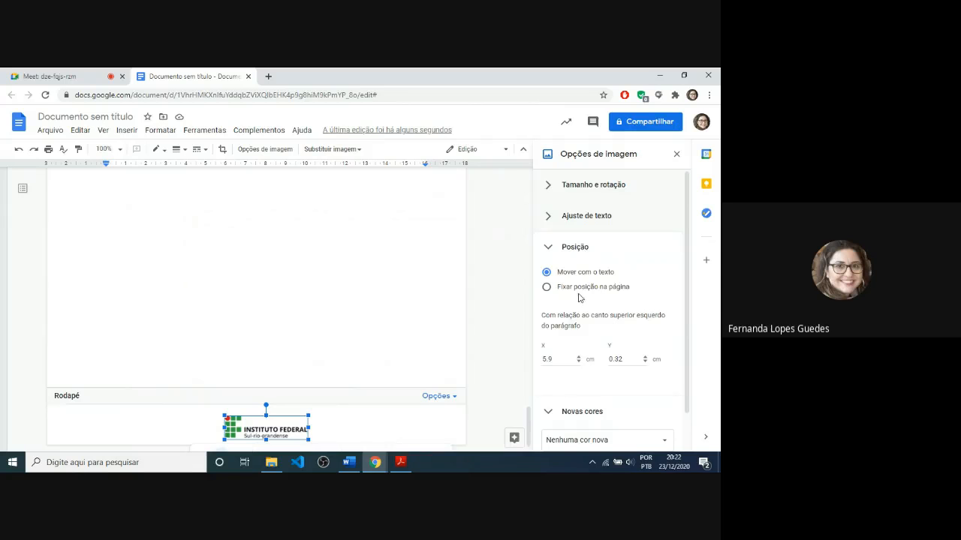
left_click(558, 217)
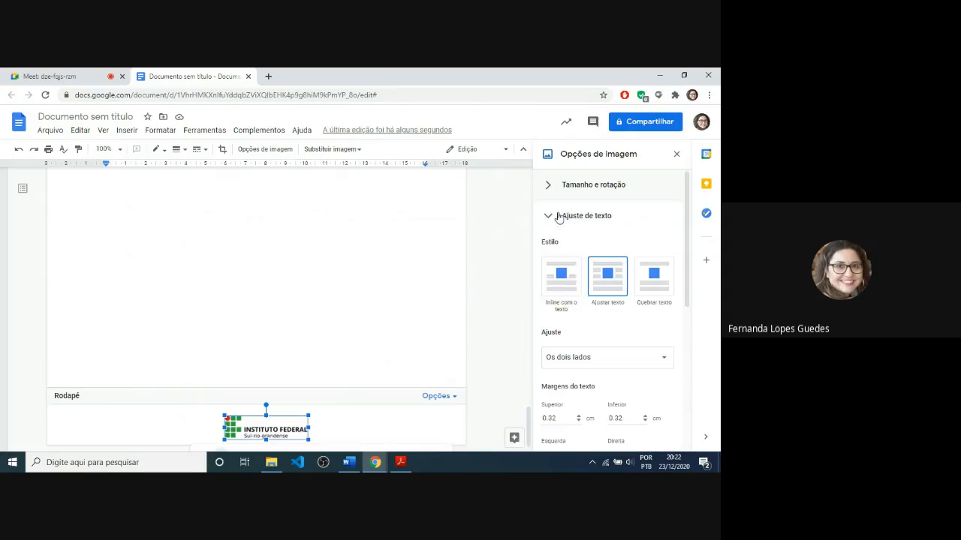
left_click(576, 277)
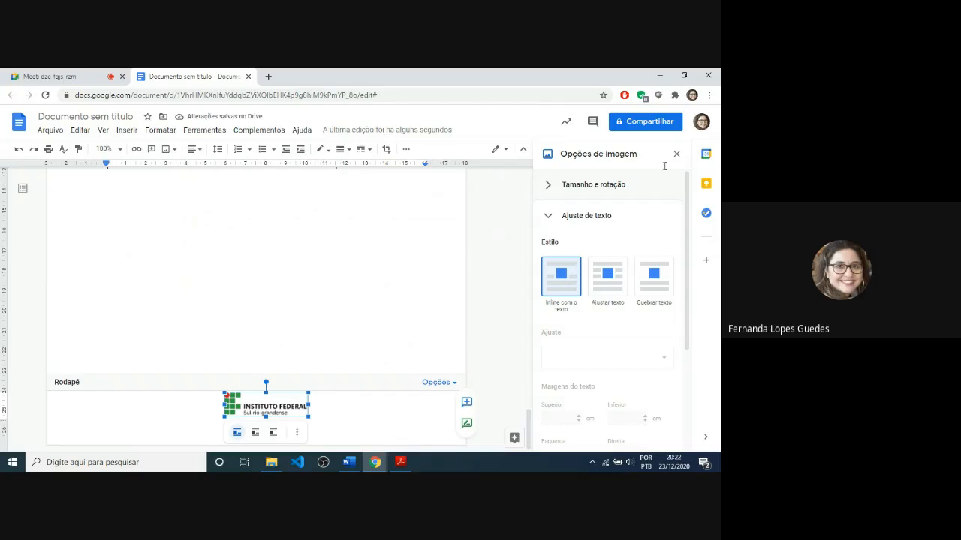
key("Escape")
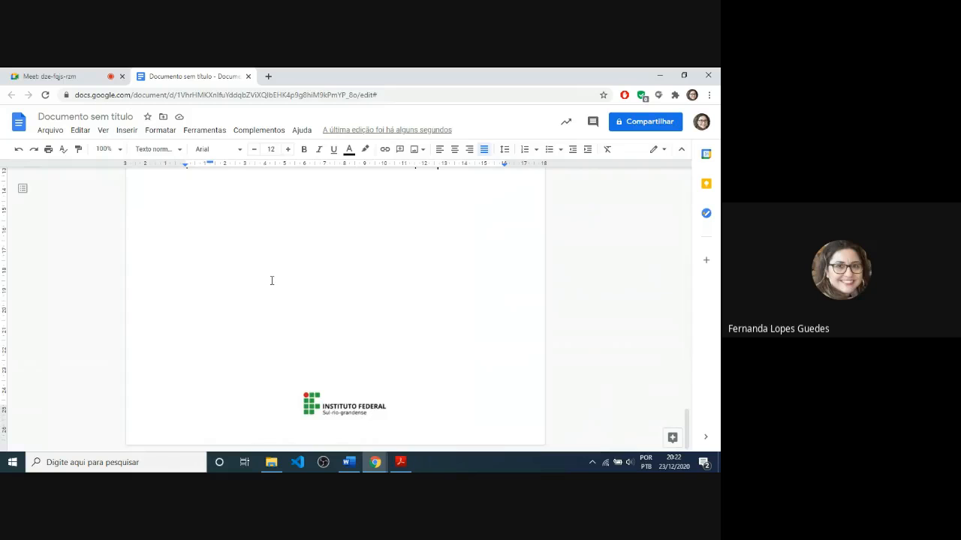
Review the document from the third page back to the first, checking the inline logo's spacing from the text and the header page numbers
scroll(271, 280, "down", 3)
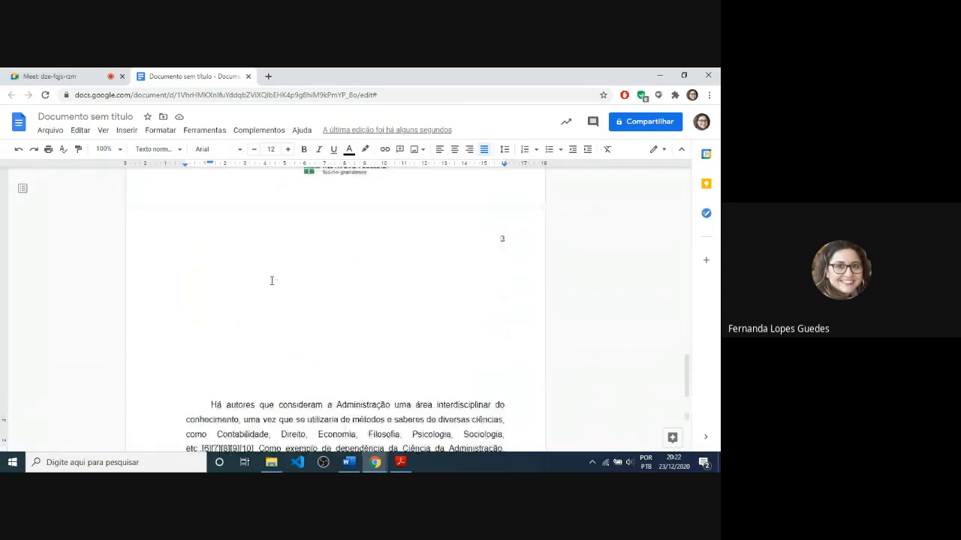
scroll(485, 213, "down", 2)
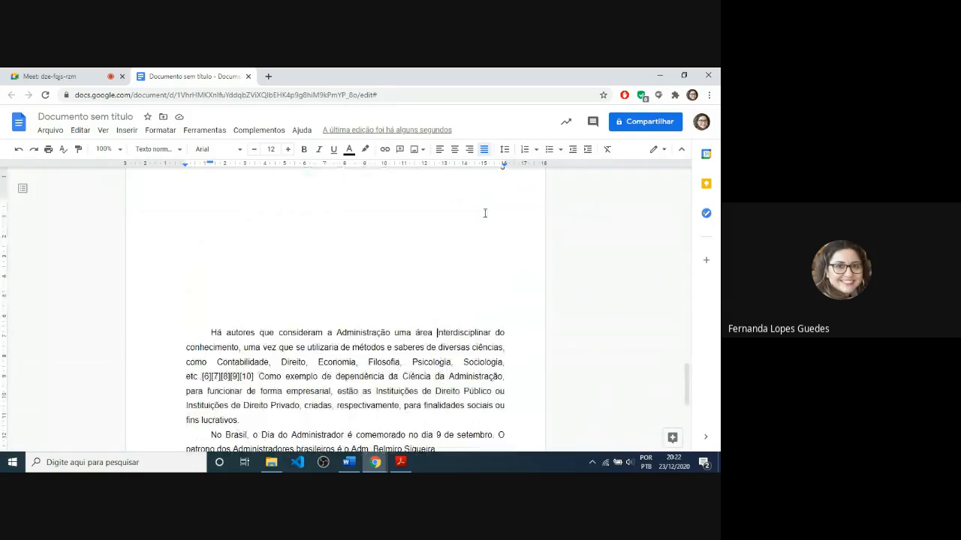
key("Up")
key("Up")
key("Up")
key("Up")
key("Up")
key("Up")
key("Up")
scroll(485, 214, "up", 3)
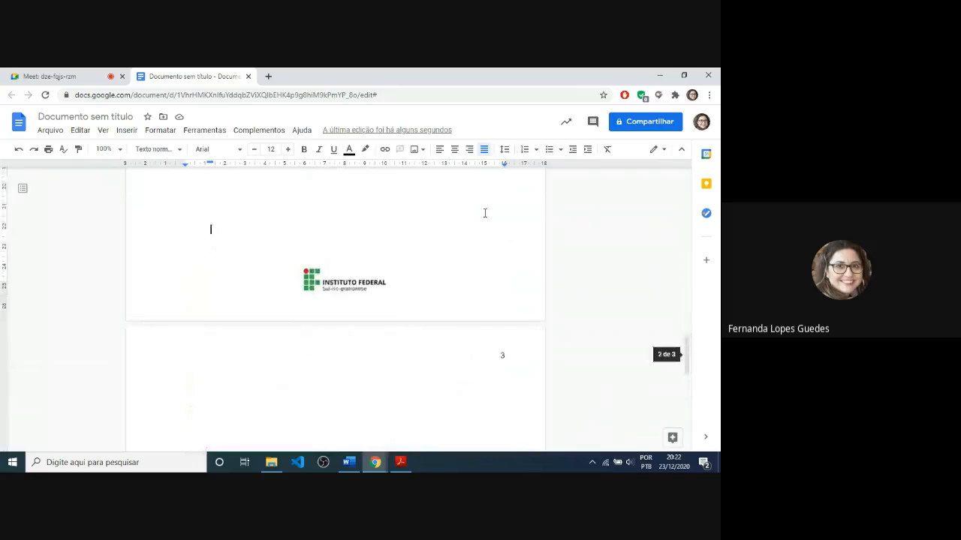
key("Up")
key("Up")
key("Up")
scroll(485, 213, "up", 1)
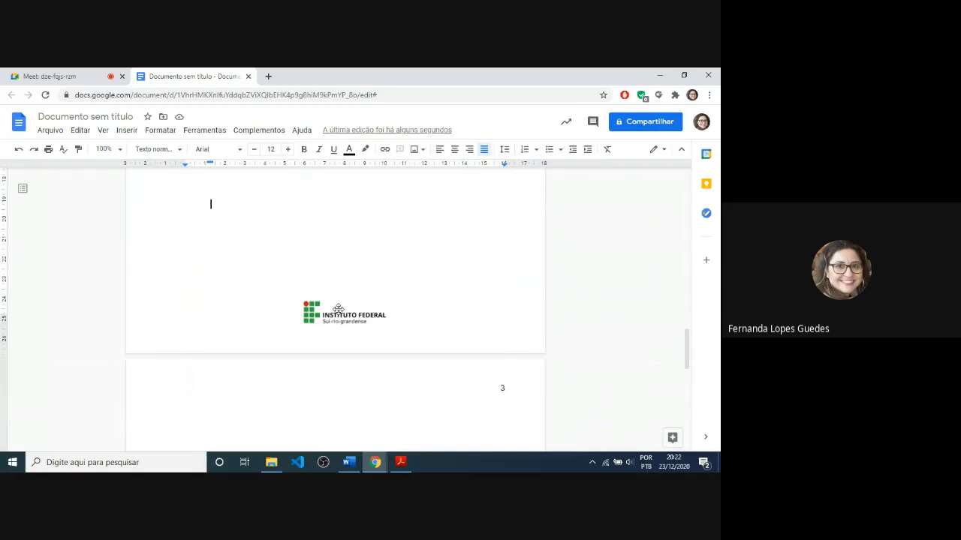
key("Up")
key("Up")
key("Up")
key("Up")
key("Up")
key("Up")
key("Up")
key("Up")
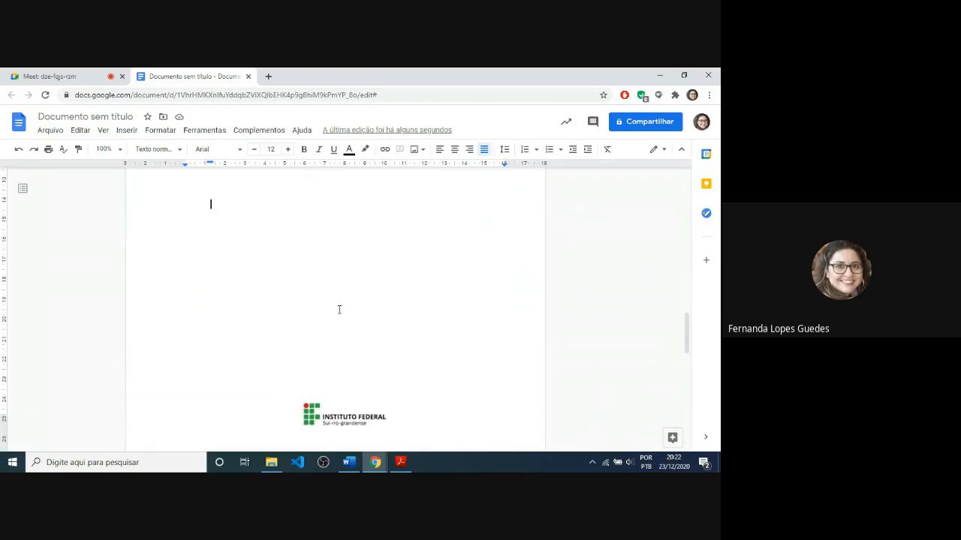
key("Up")
key("Up")
key("Up")
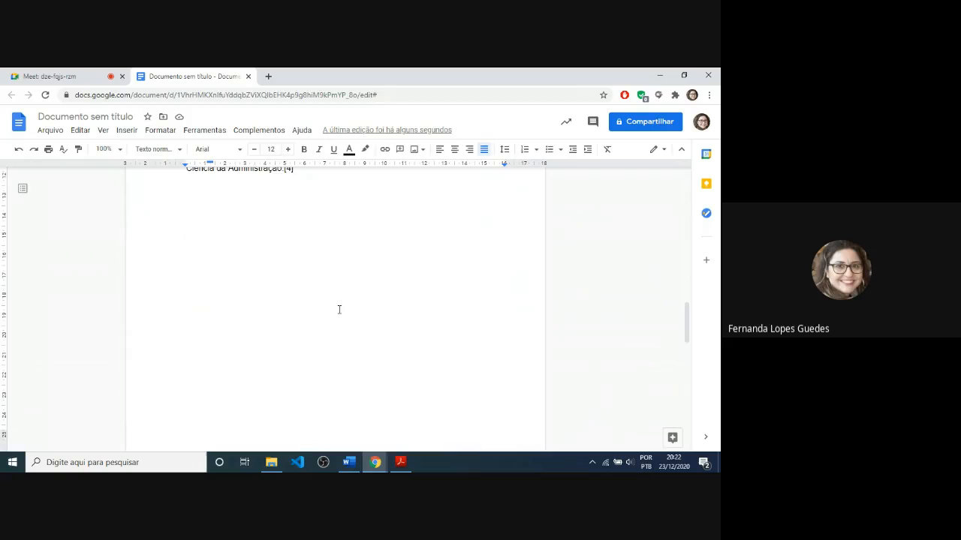
scroll(339, 310, "up", 1)
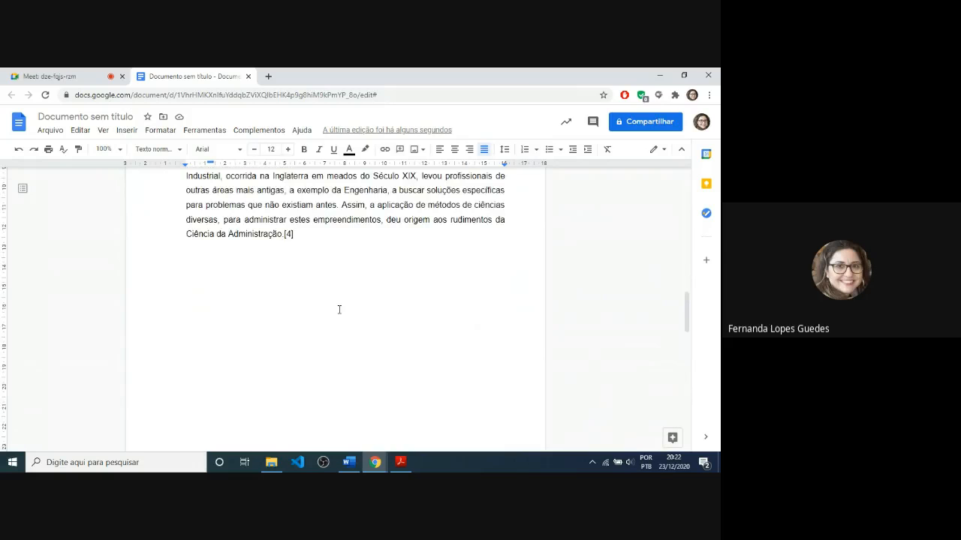
scroll(339, 310, "up", 6)
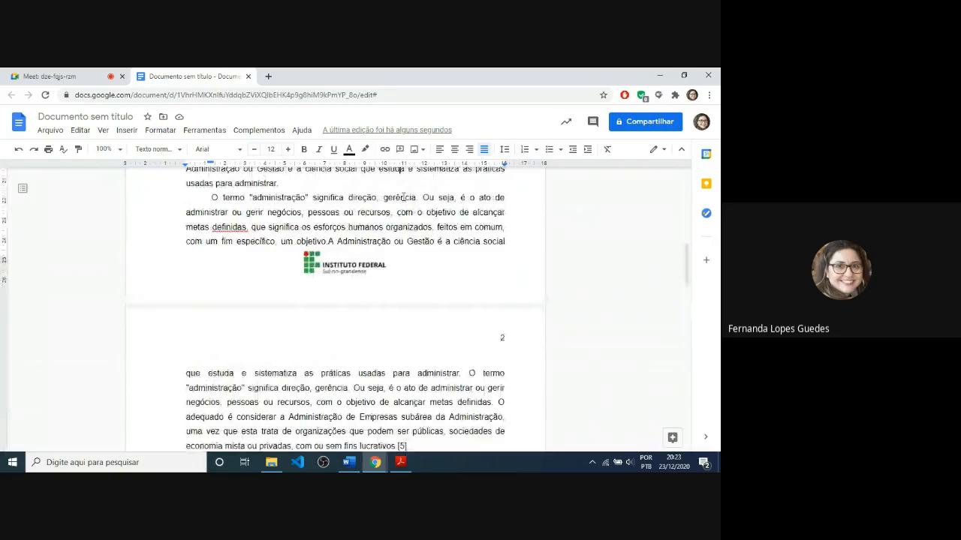
scroll(403, 197, "up", 1)
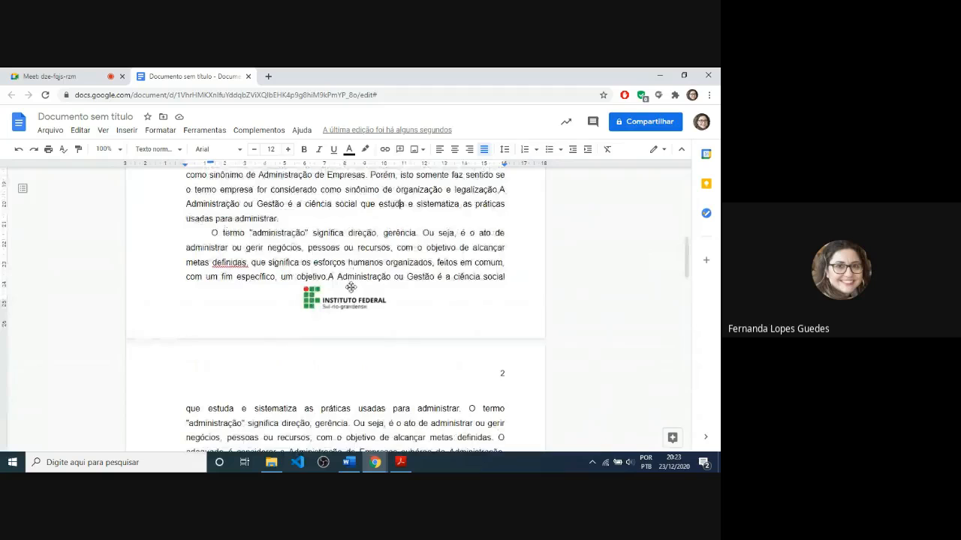
scroll(351, 287, "up", 3)
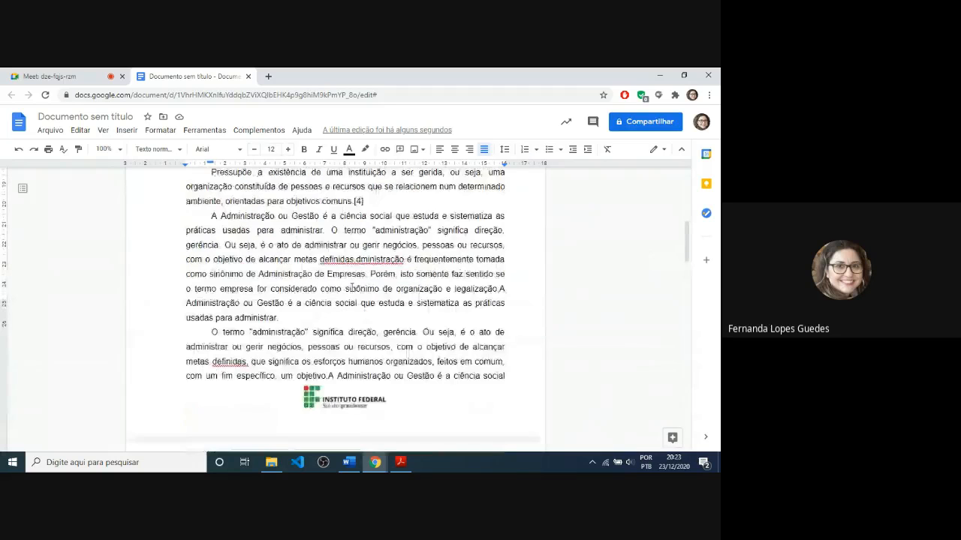
scroll(474, 210, "up", 5)
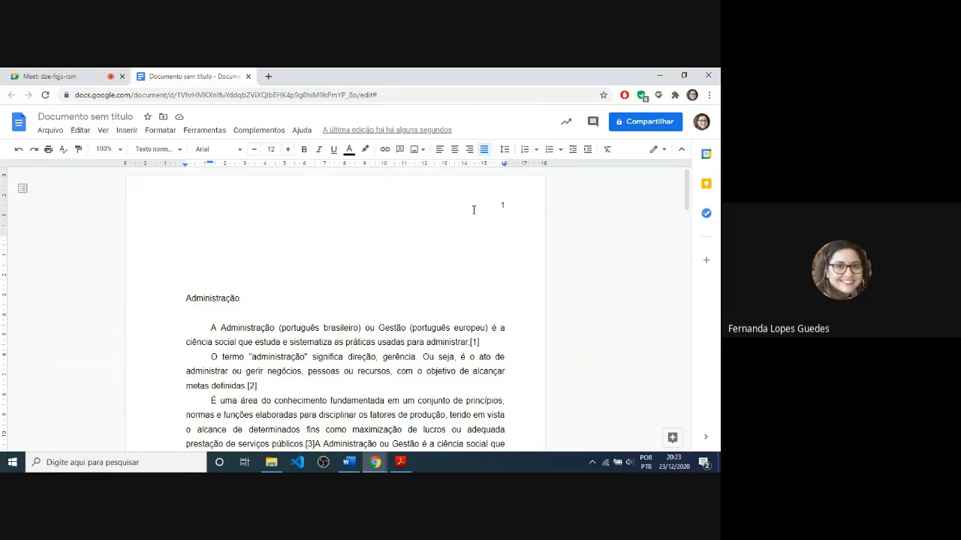
Switch to the Google Meet call, view the Meet Attendance Collector extension briefly, and stop presenting the screen
left_click(76, 72)
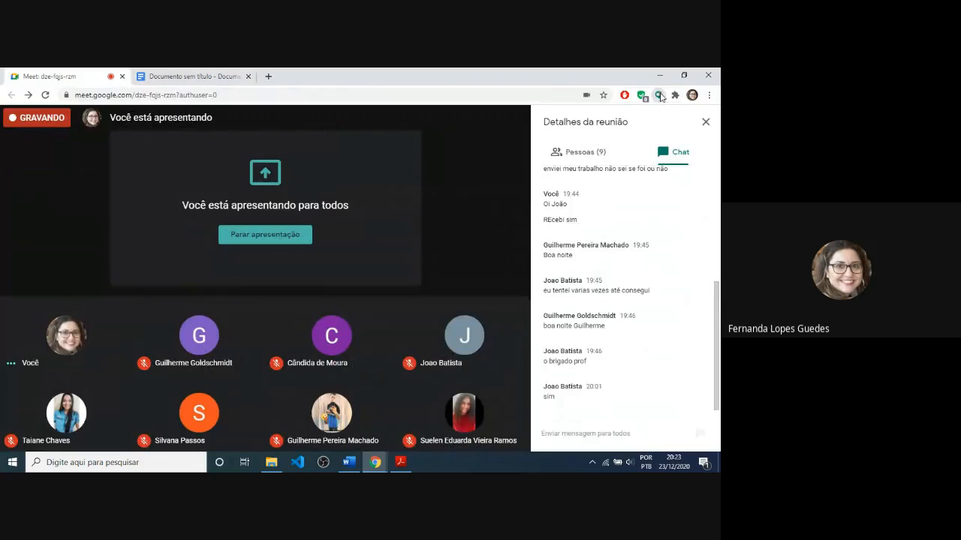
left_click(660, 95)
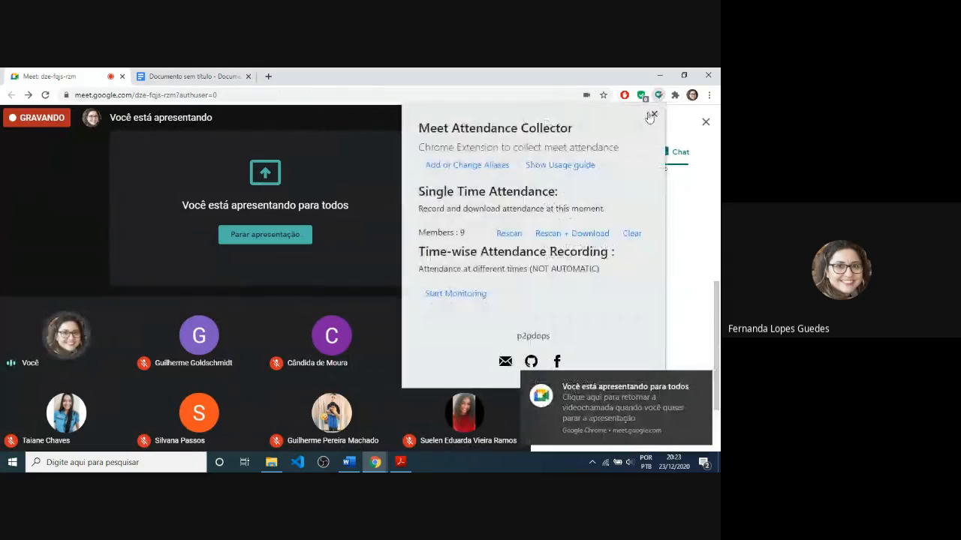
left_click(650, 116)
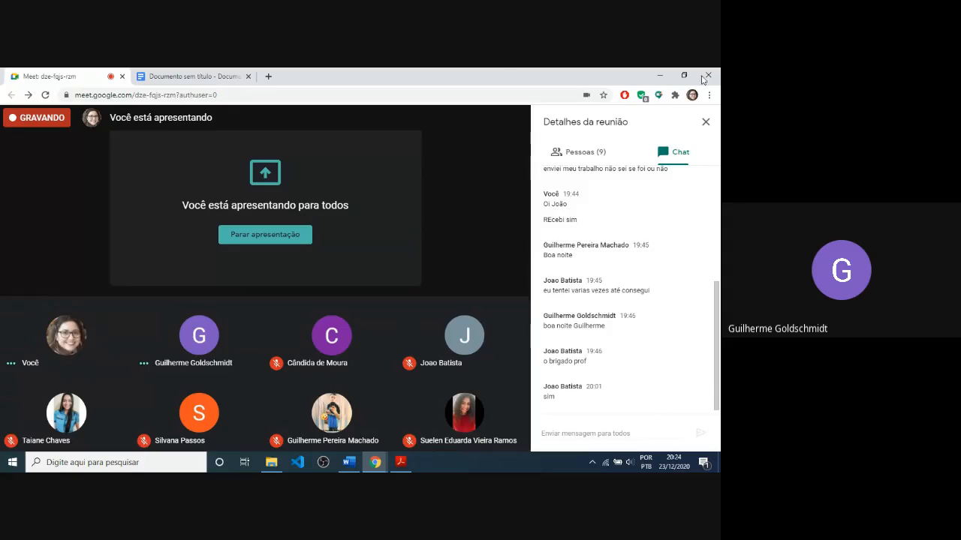
left_click(267, 235)
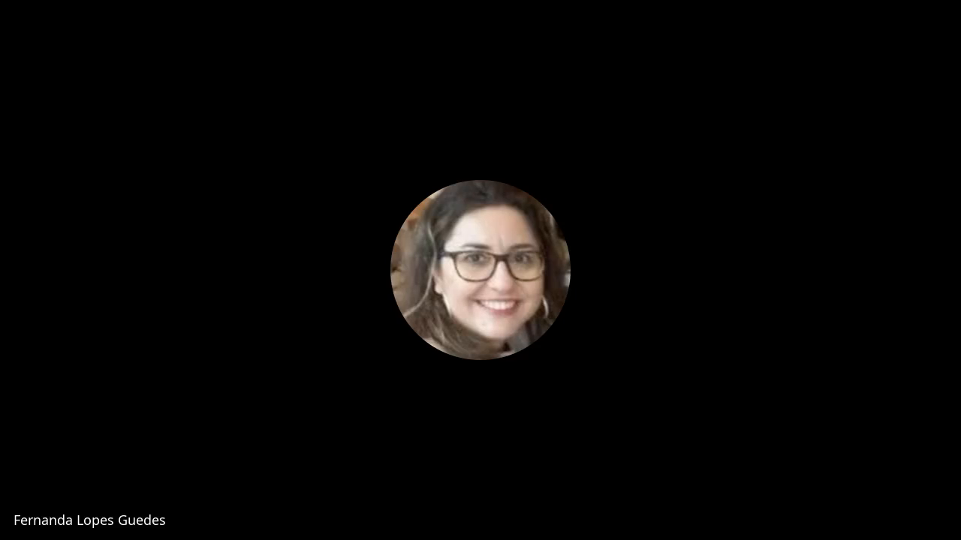